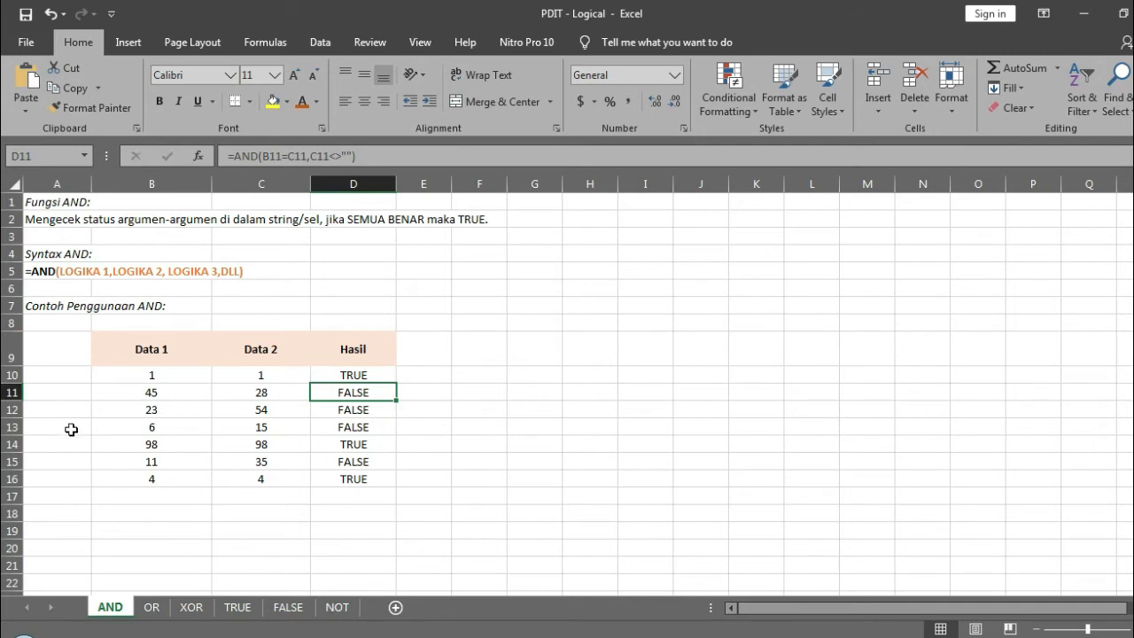
Step: Clear the existing results from the Hasil column, cells D10 to D16
click(66, 370)
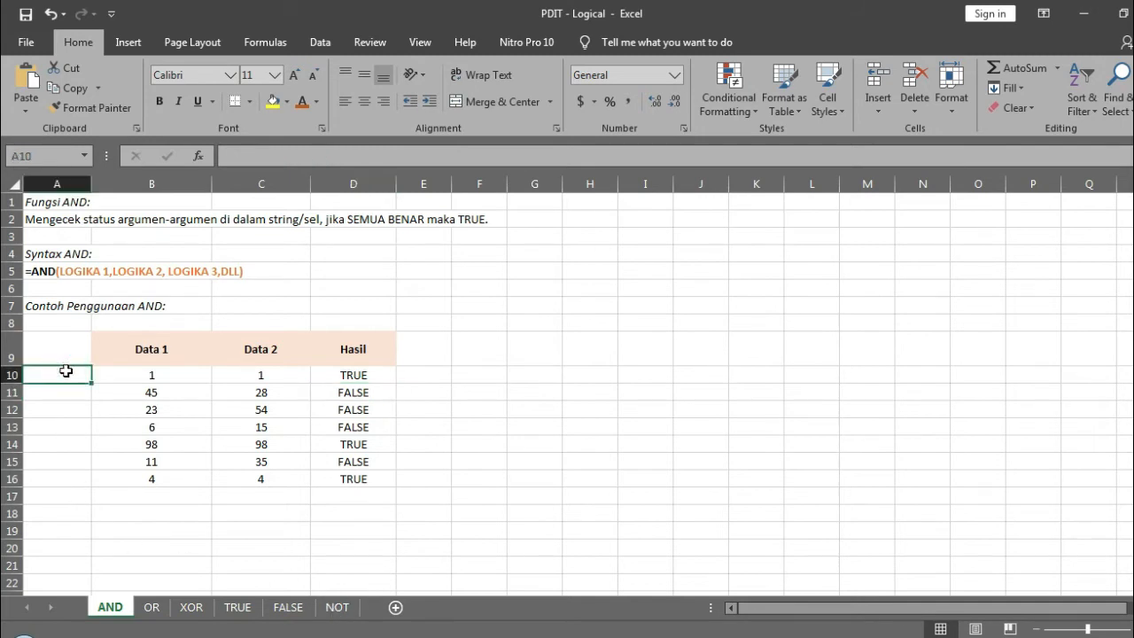
drag(338, 381, 356, 472)
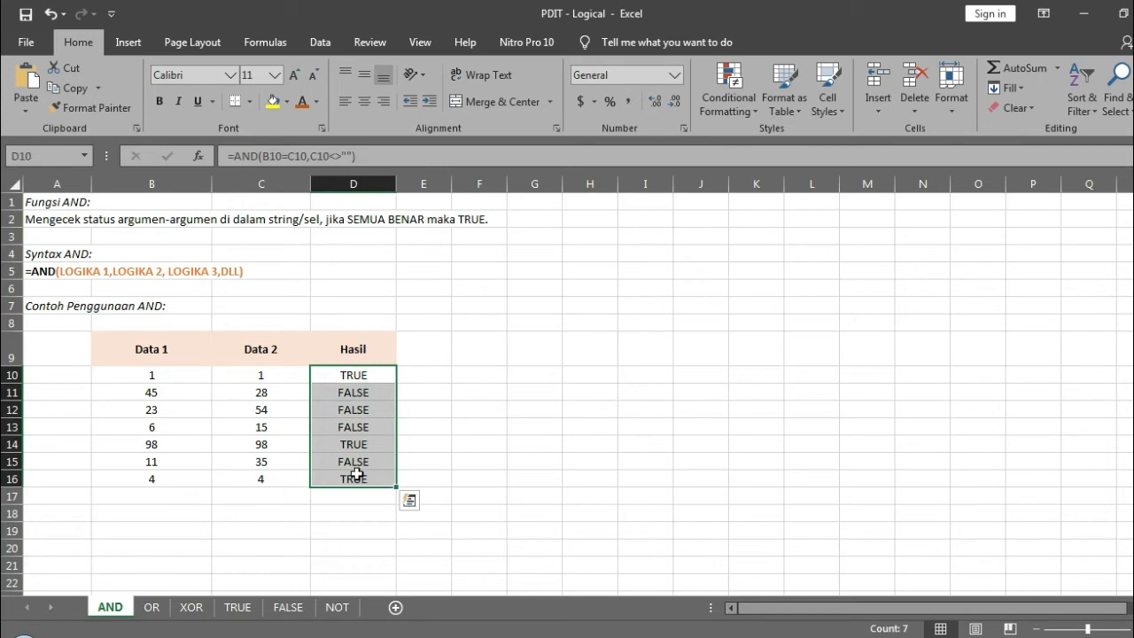
key(Delete)
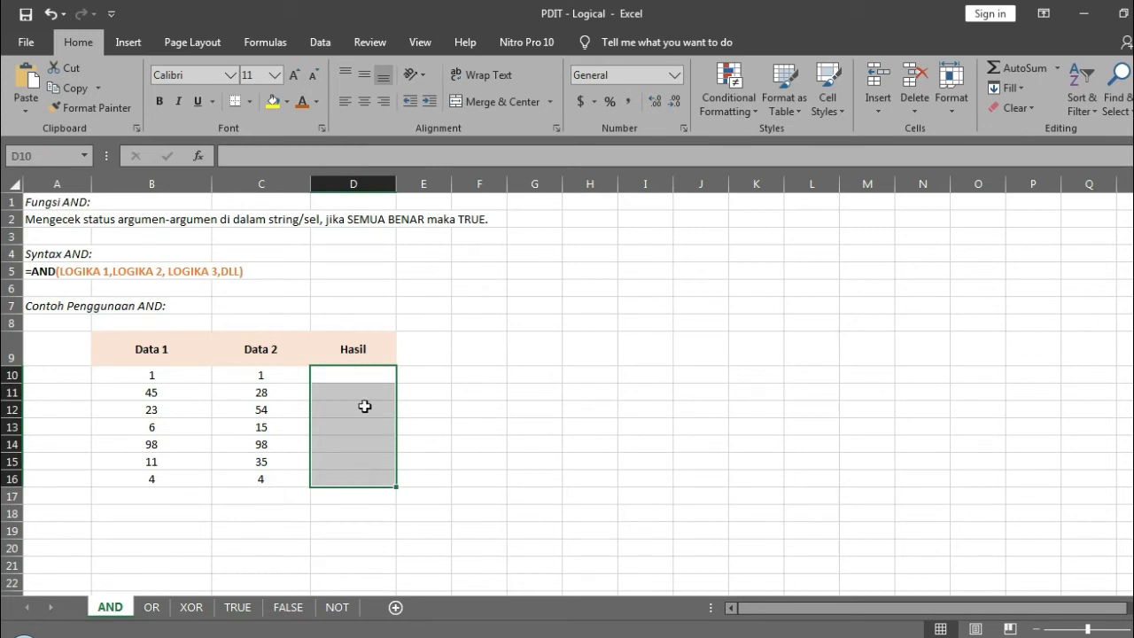
click(420, 262)
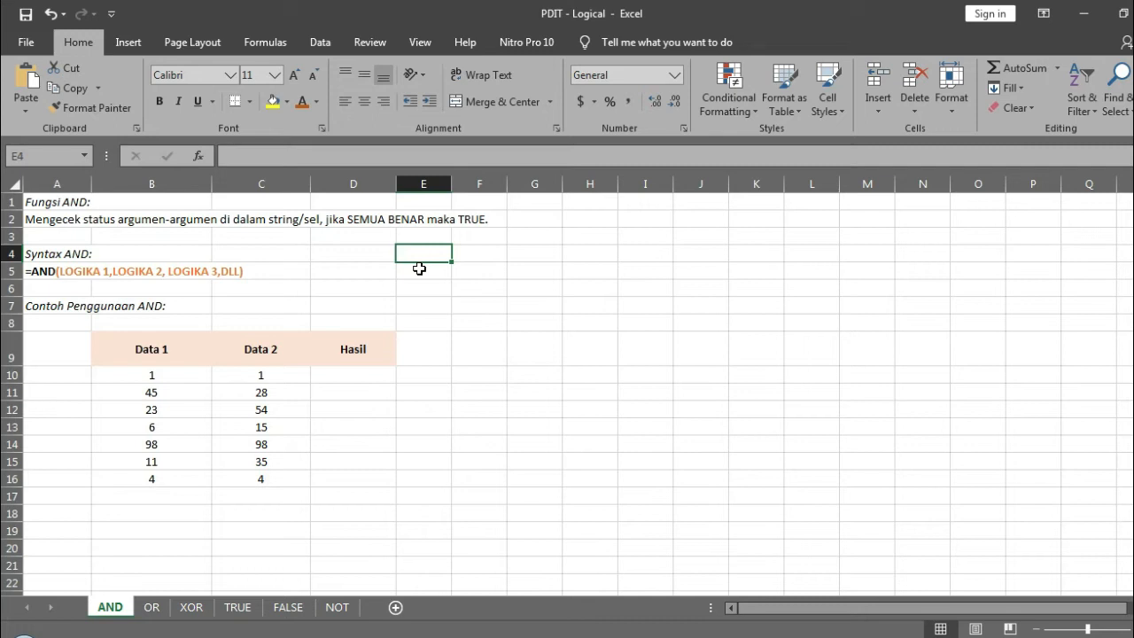
Step: Examine the AND function's description and syntax, and compare the Data 1 and Data 2 values row by row
click(62, 203)
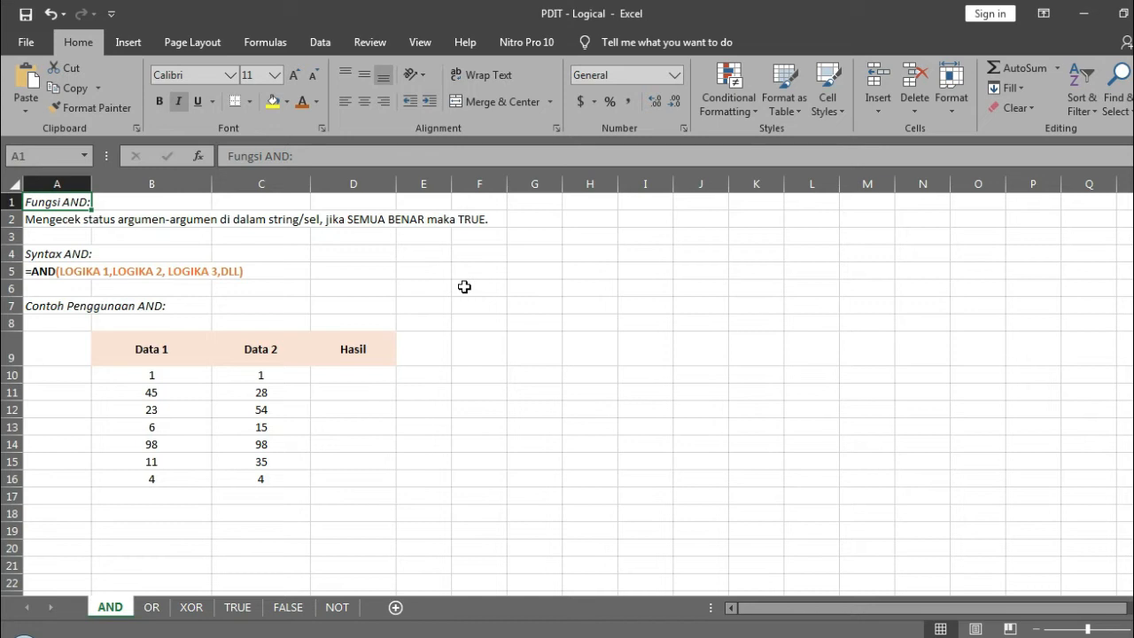
click(47, 256)
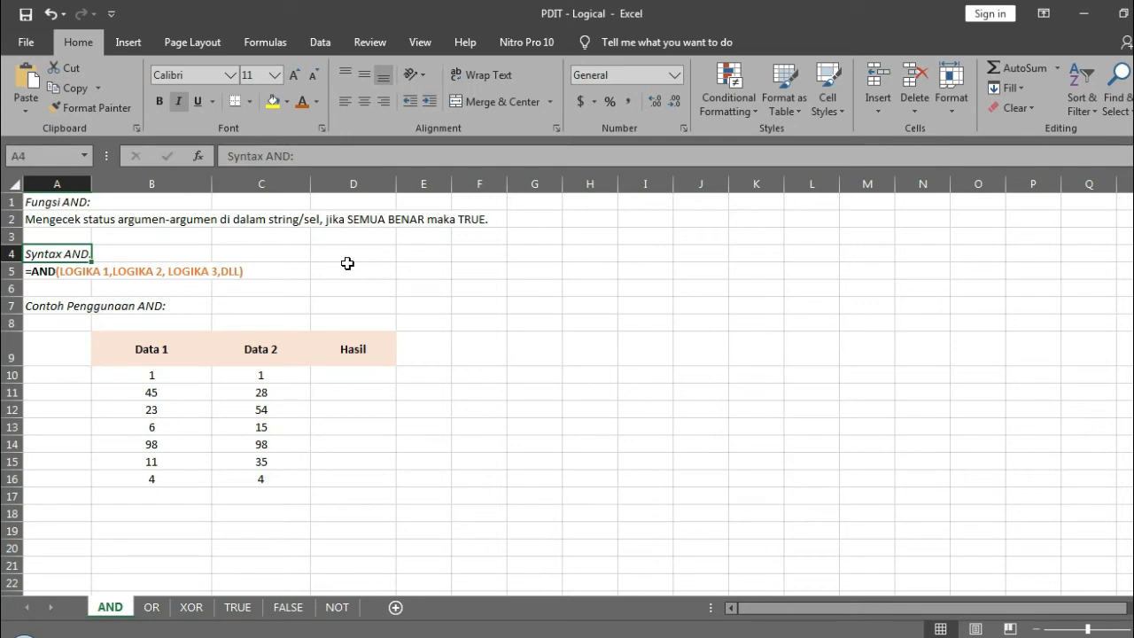
click(360, 370)
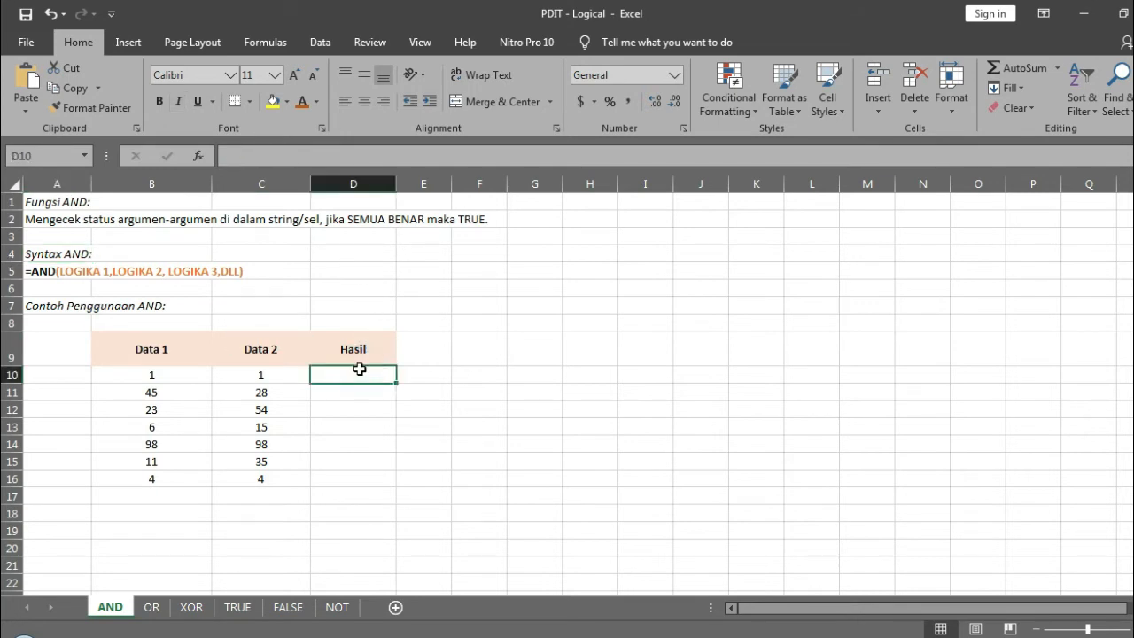
key(Left)
key(Left)
key(Up)
key(Down)
key(Right)
key(Left)
key(Down)
key(Right)
key(Left)
key(Down)
key(Down)
key(Down)
key(Down)
key(Down)
key(Down)
key(Up)
key(Up)
key(Up)
key(Up)
key(Up)
key(Up)
key(Up)
key(Up)
key(Right)
key(Right)
key(Down)
Step: Enter the formula =AND(B10=C10,C10<>"") in cell D10
text(=A)
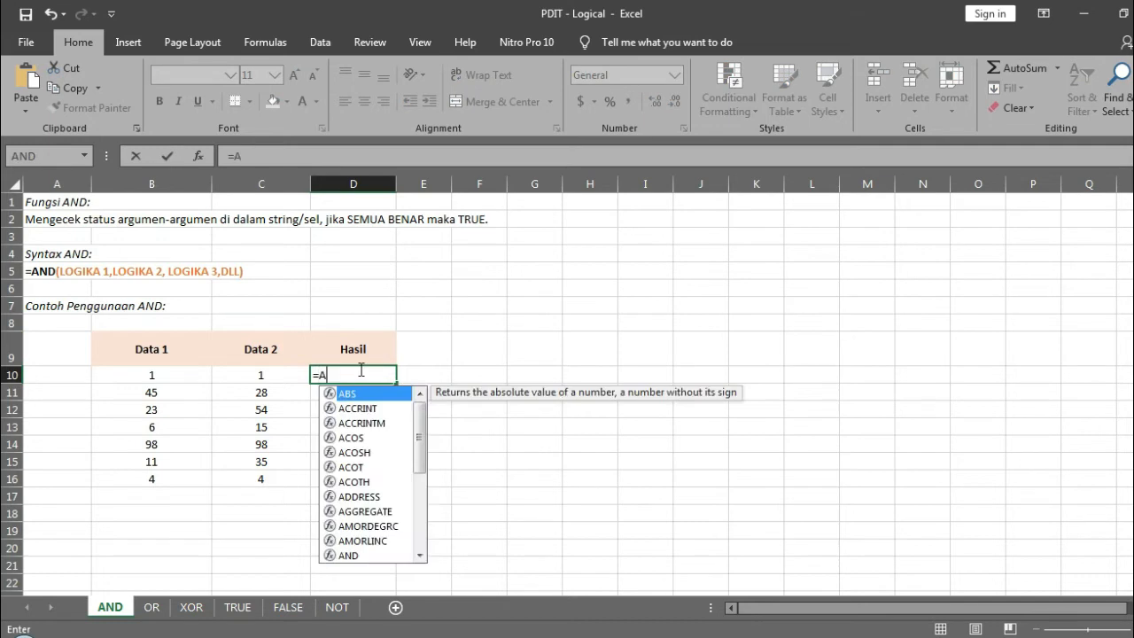
text(ND()
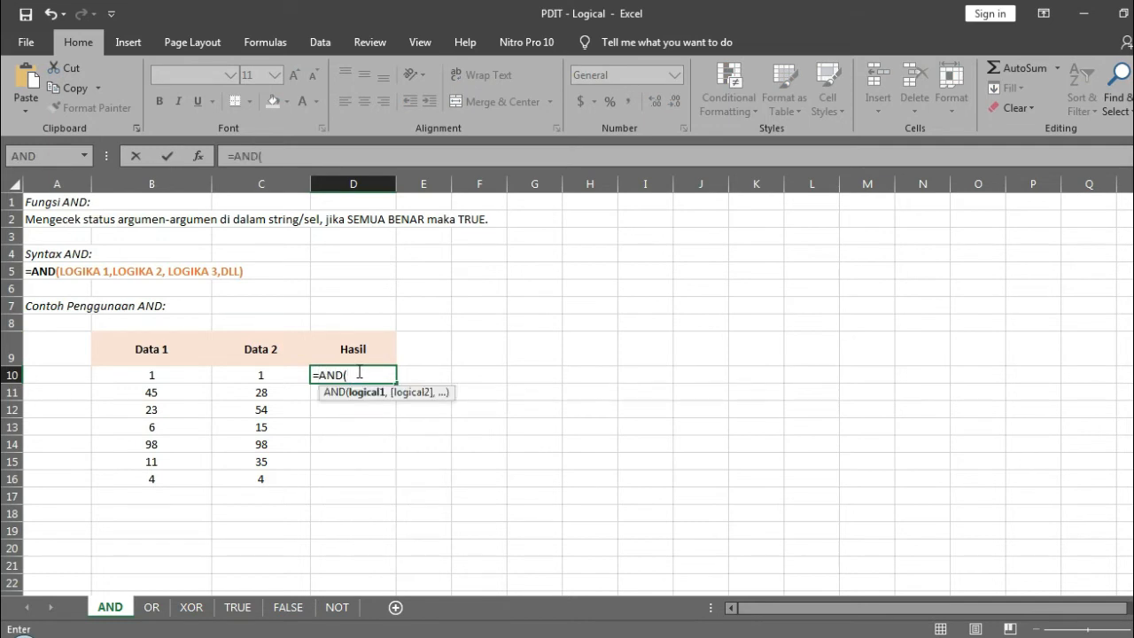
click(194, 377)
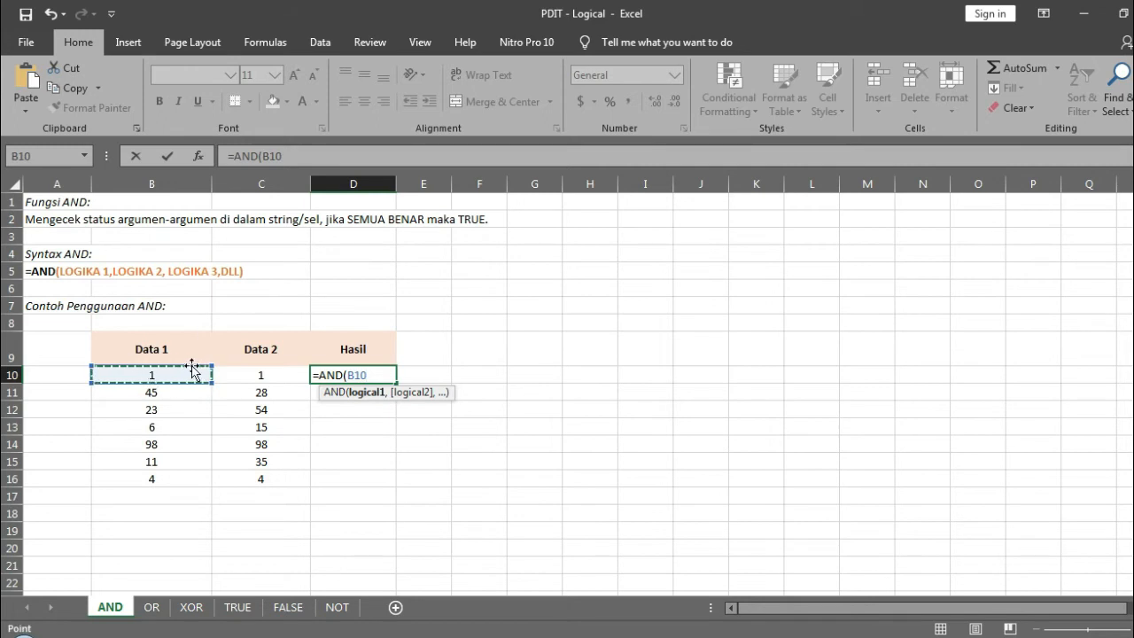
text(=)
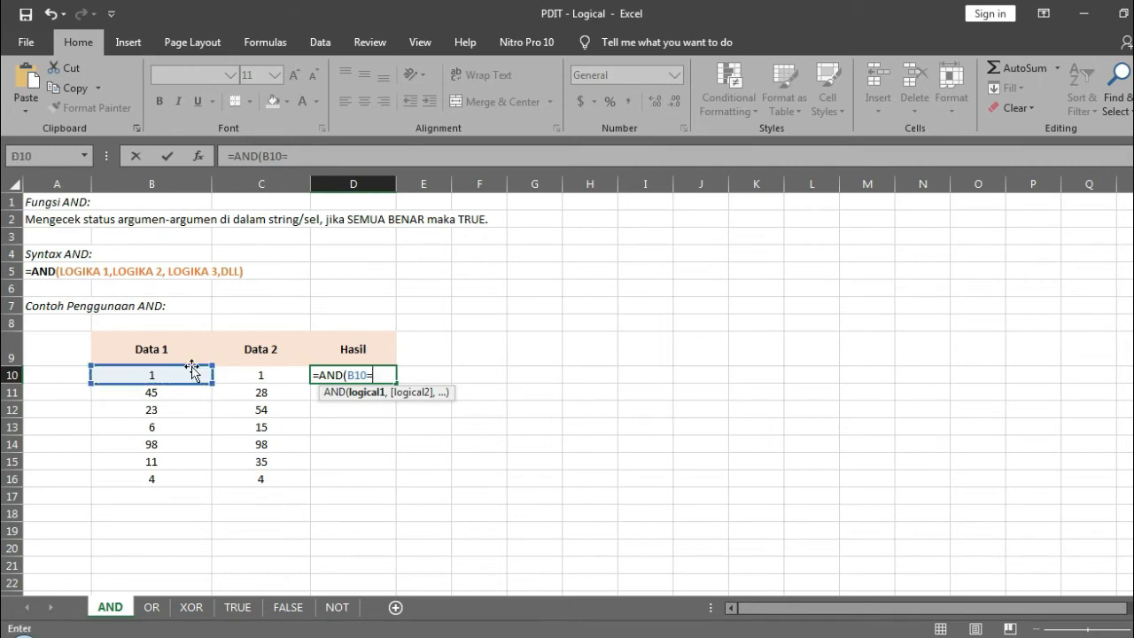
click(261, 374)
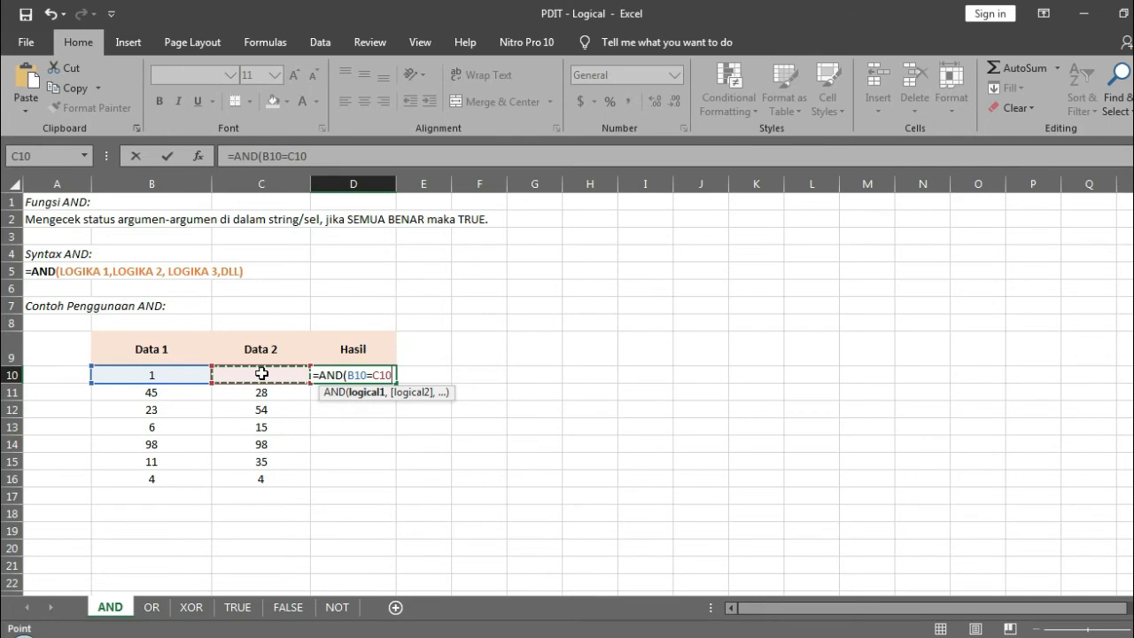
text(,)
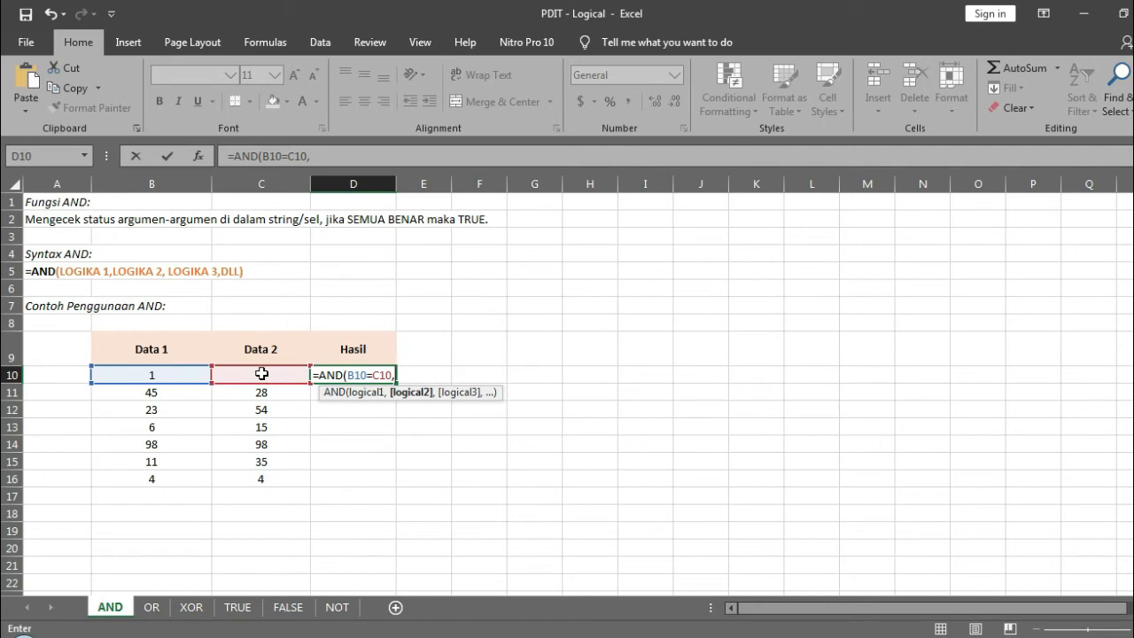
click(261, 374)
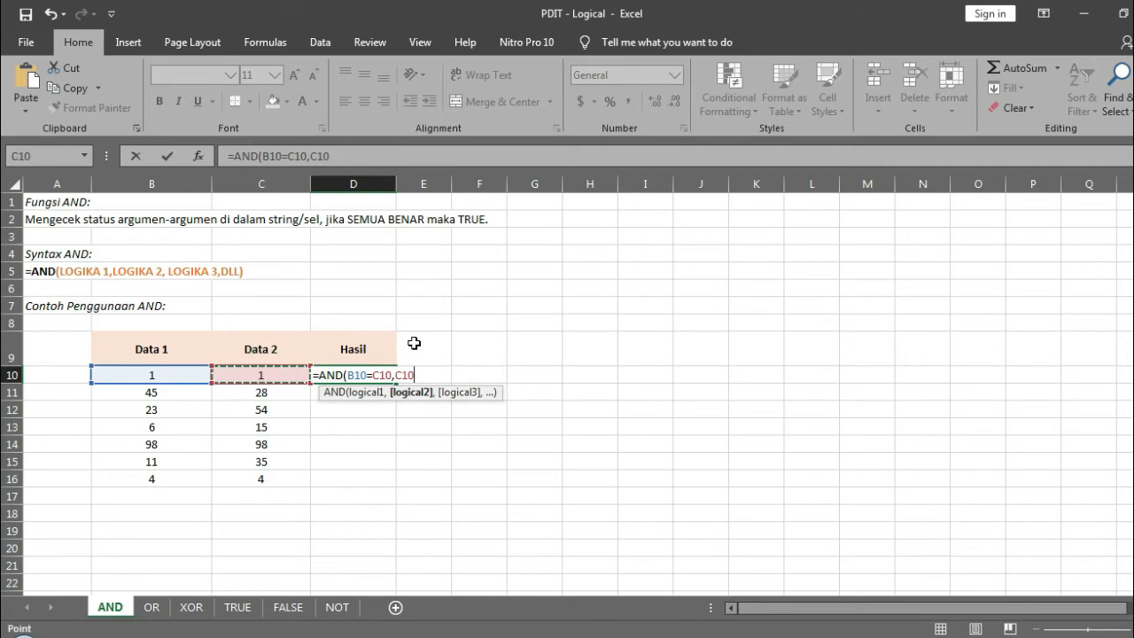
text(=)
key(BackSpace)
text(<>)
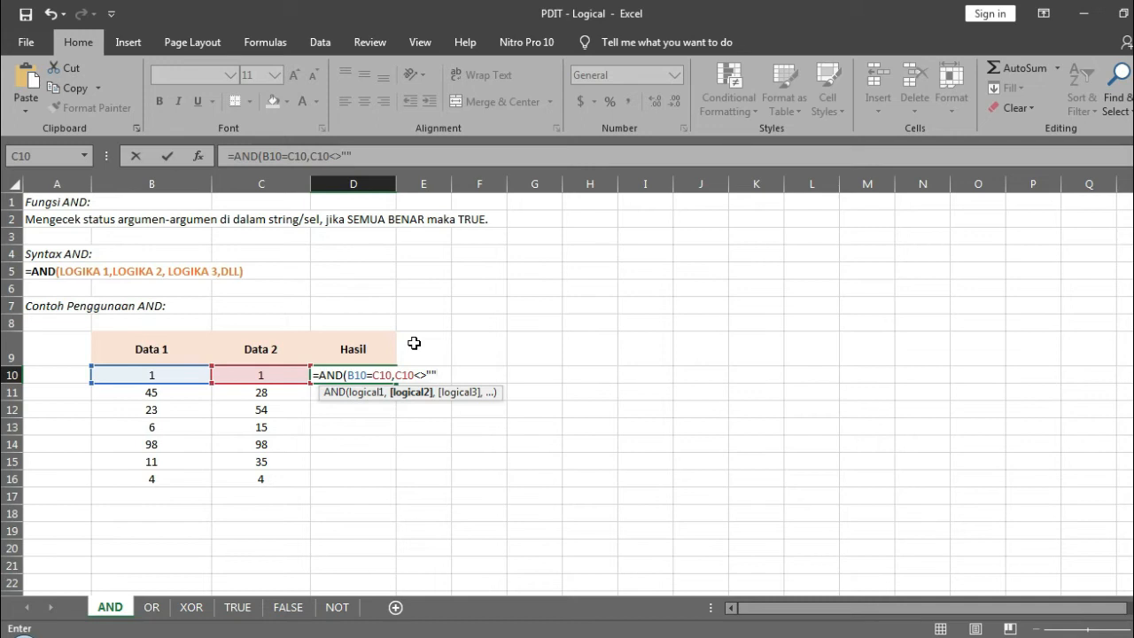
text())
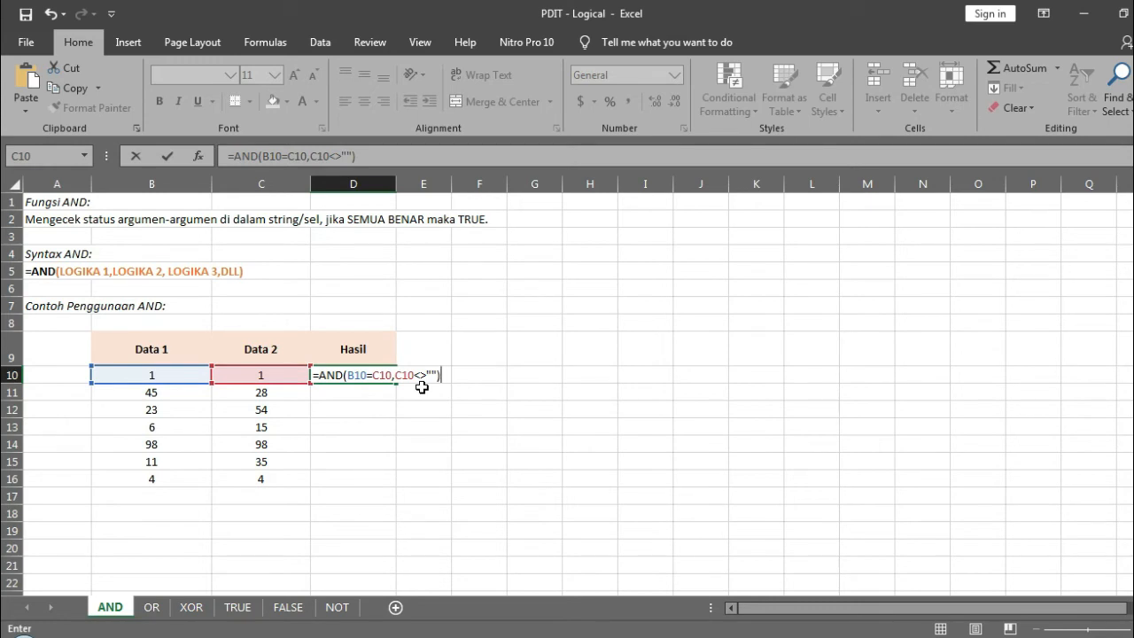
key(Return)
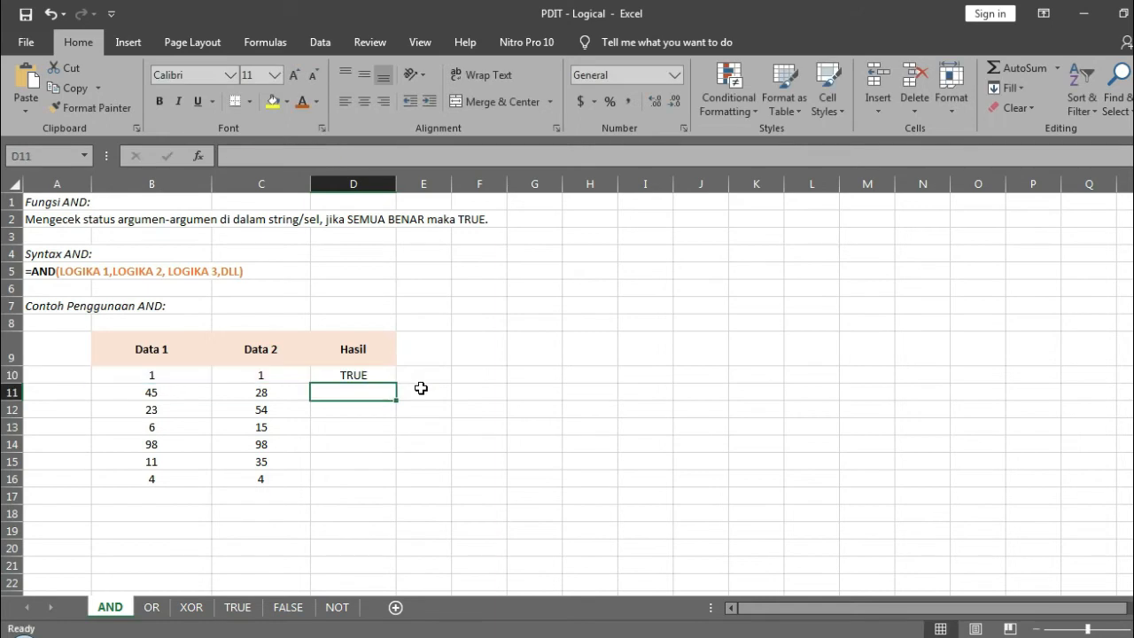
Step: Check the AND formula in D10 against its source values in B10 and C10
click(372, 380)
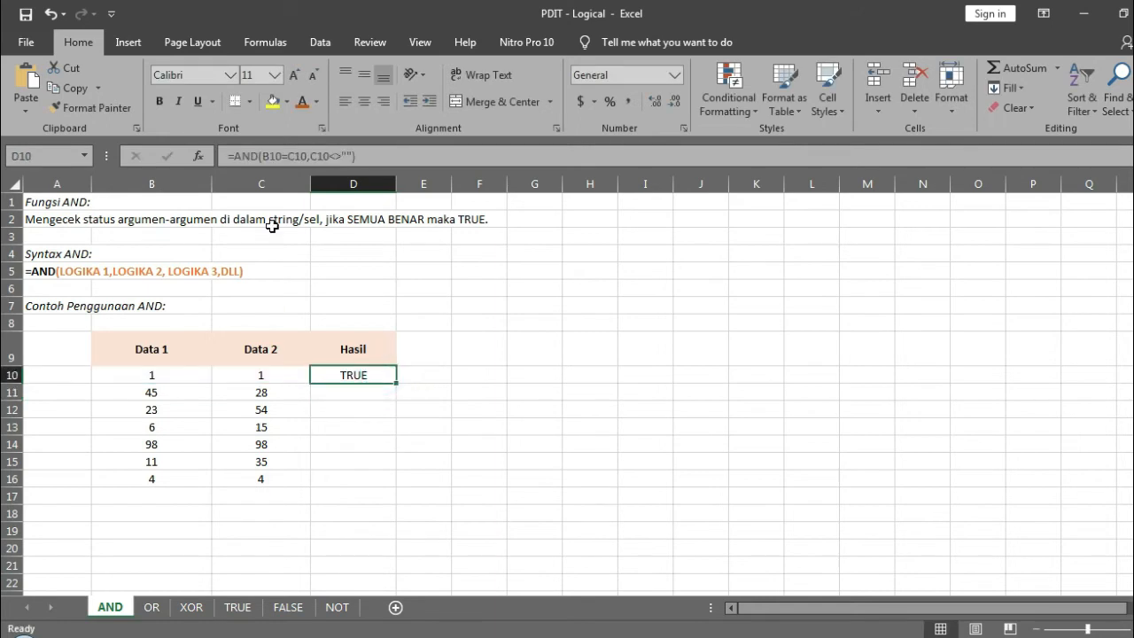
click(166, 381)
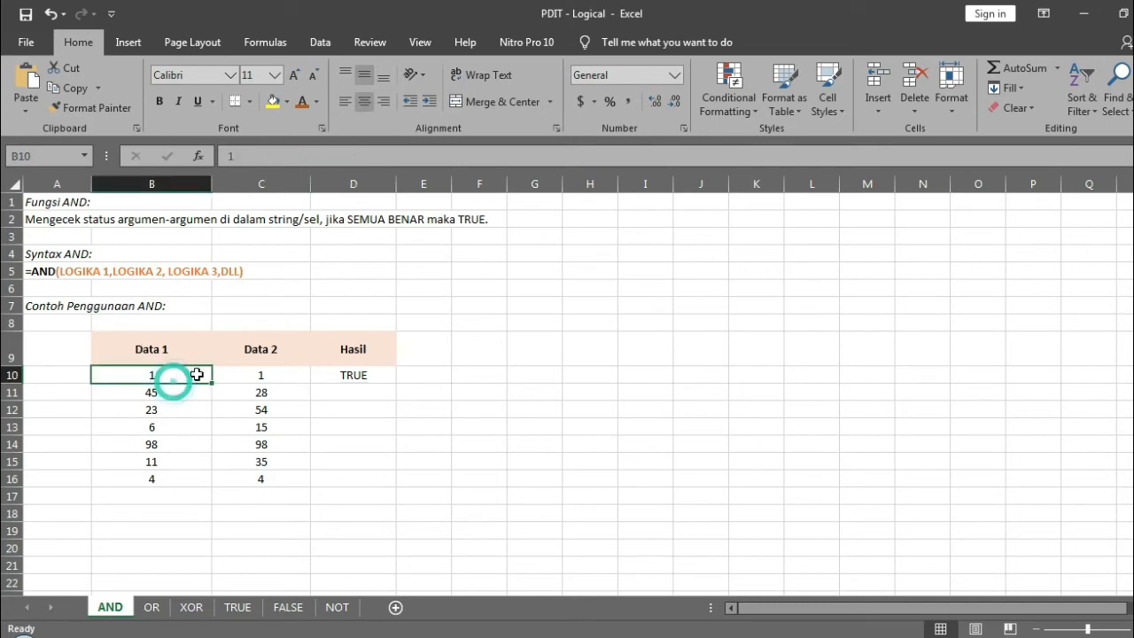
click(346, 373)
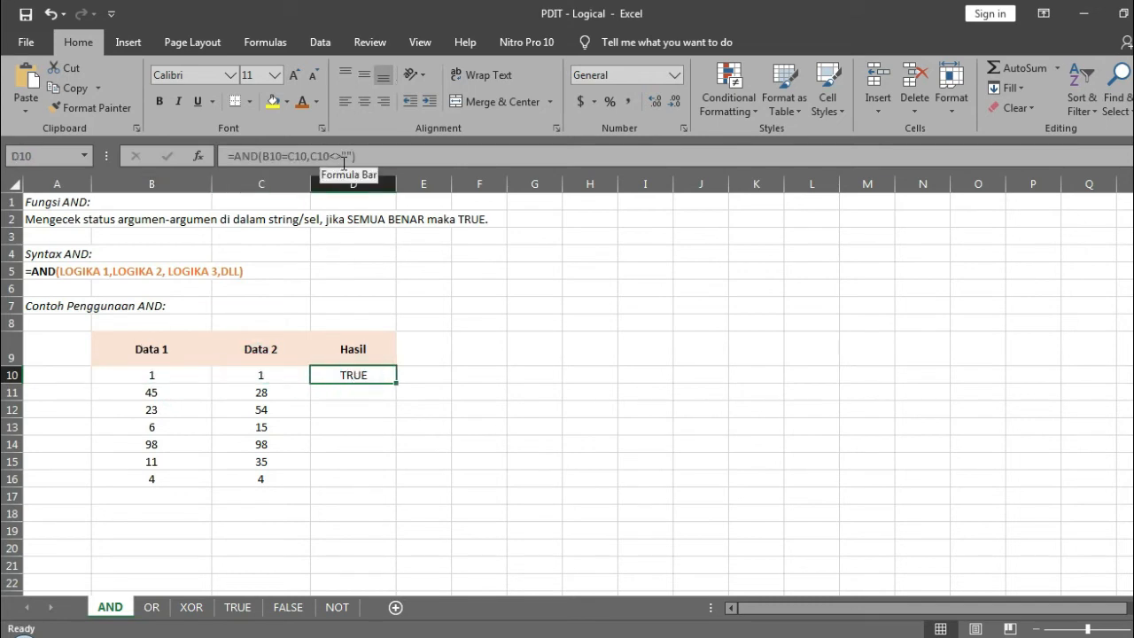
click(256, 377)
click(354, 377)
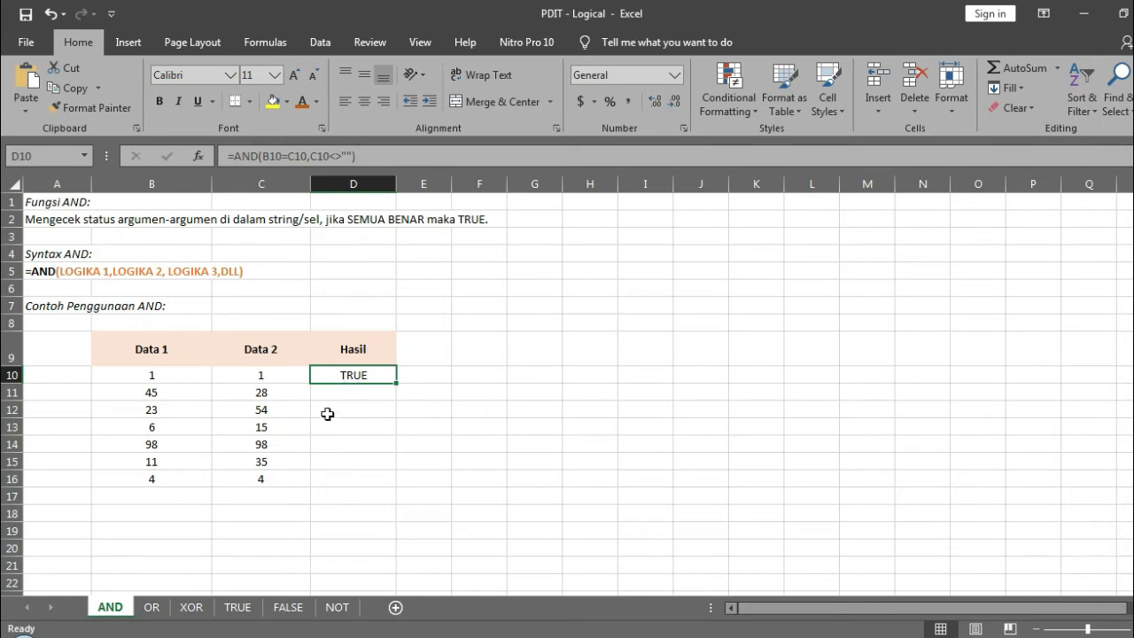
Step: Clear the Data 2 value in cell C13
click(288, 426)
key(Delete)
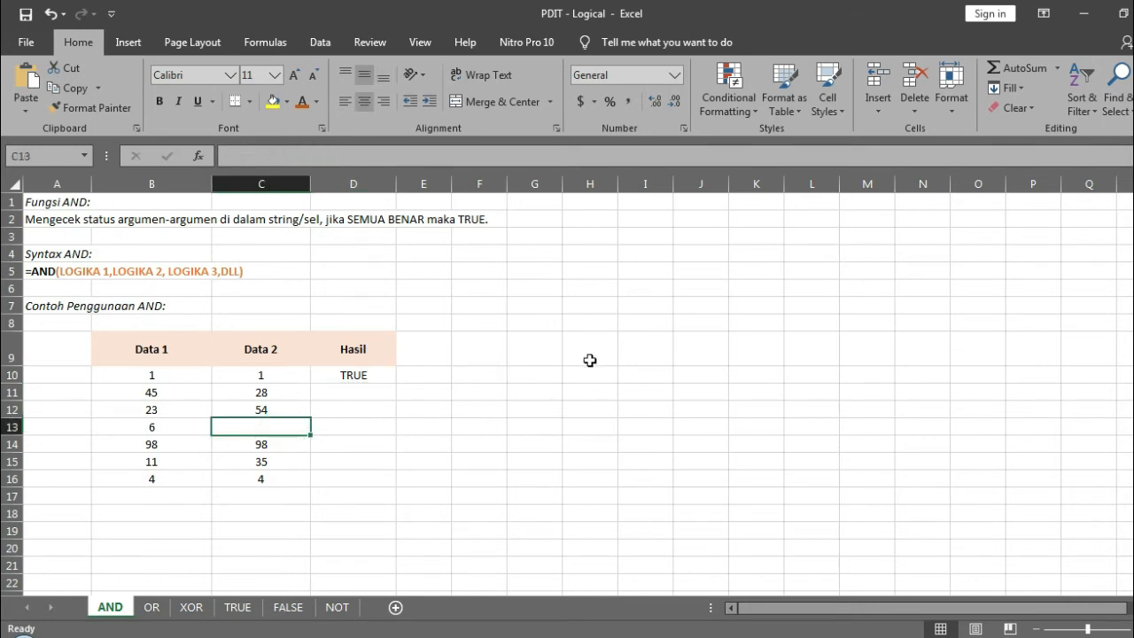
click(375, 373)
Step: Insert the AND function from the Logical function library in D11 with B11=C11 as its Logical1 argument
click(369, 388)
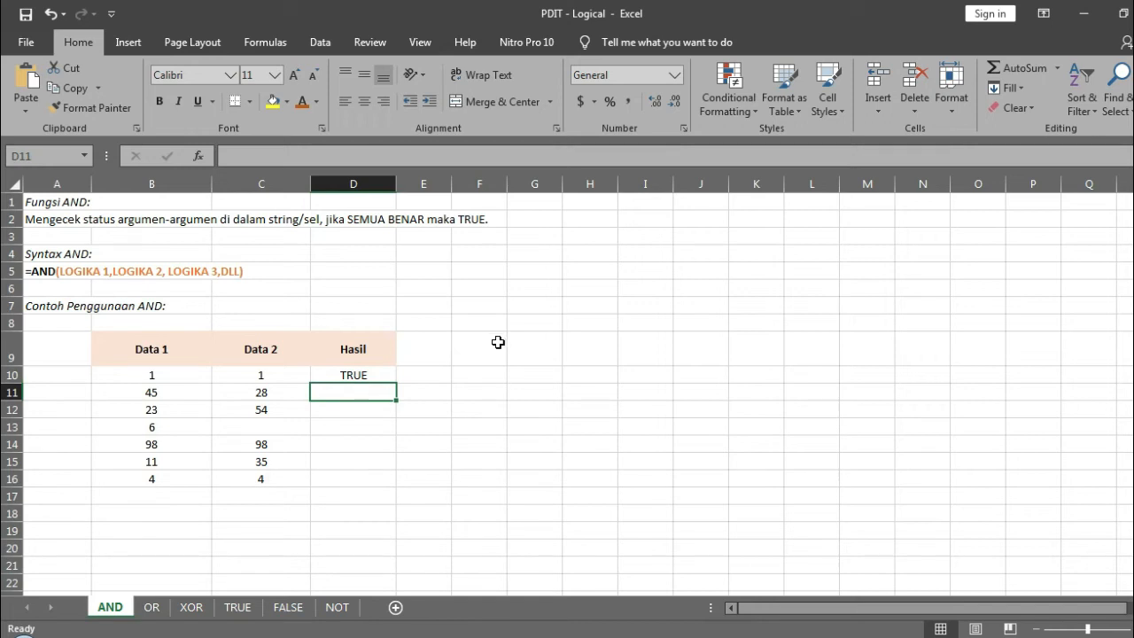
click(266, 43)
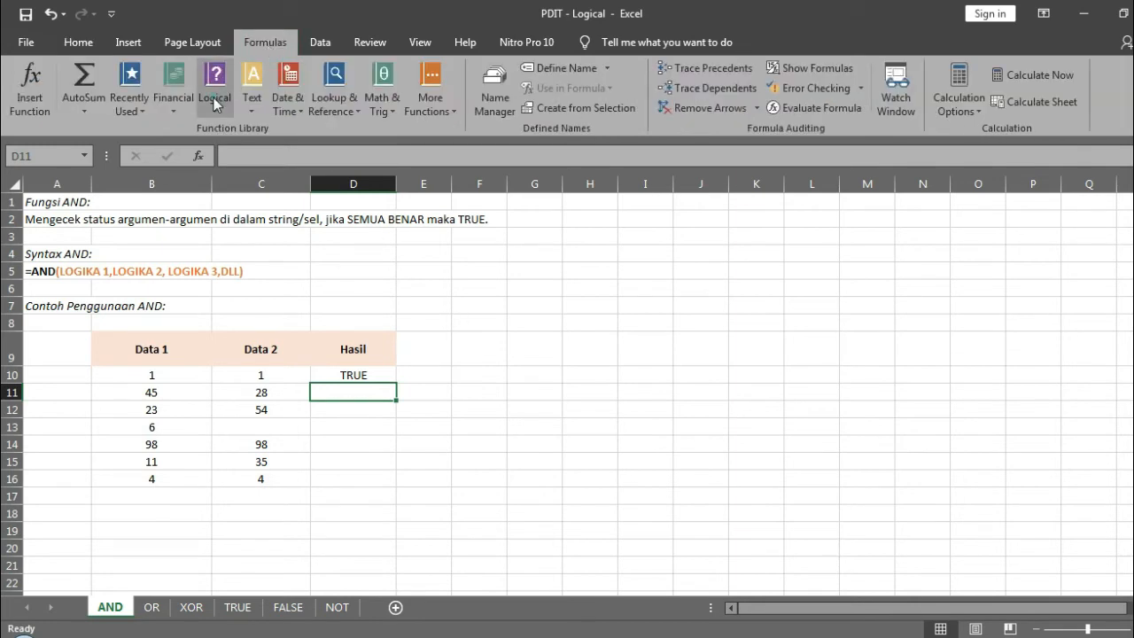
click(215, 99)
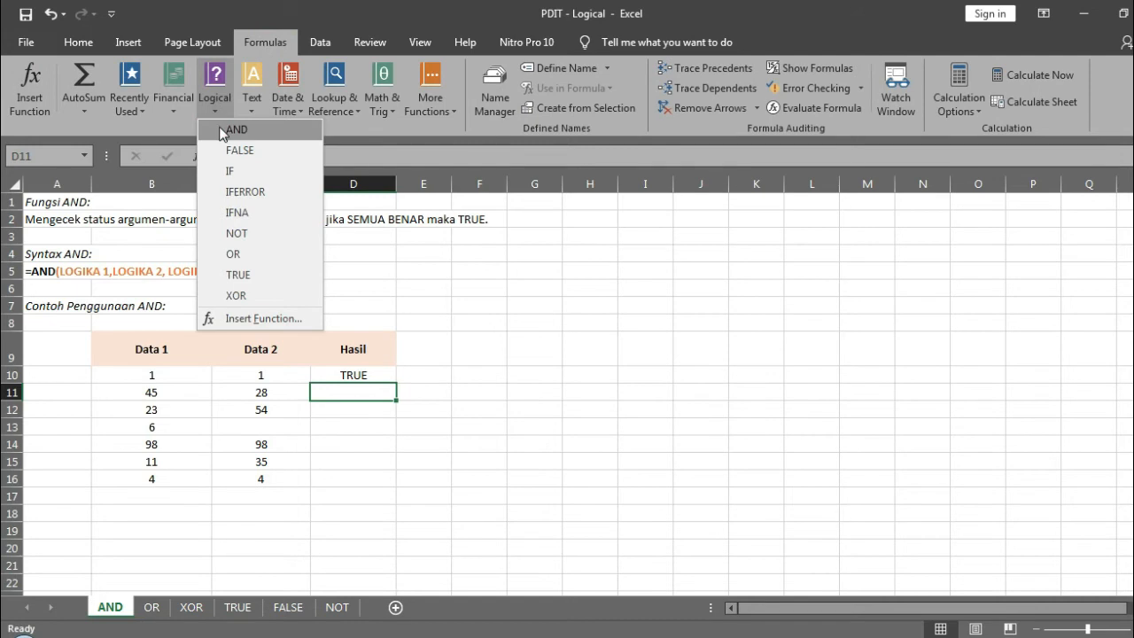
click(220, 128)
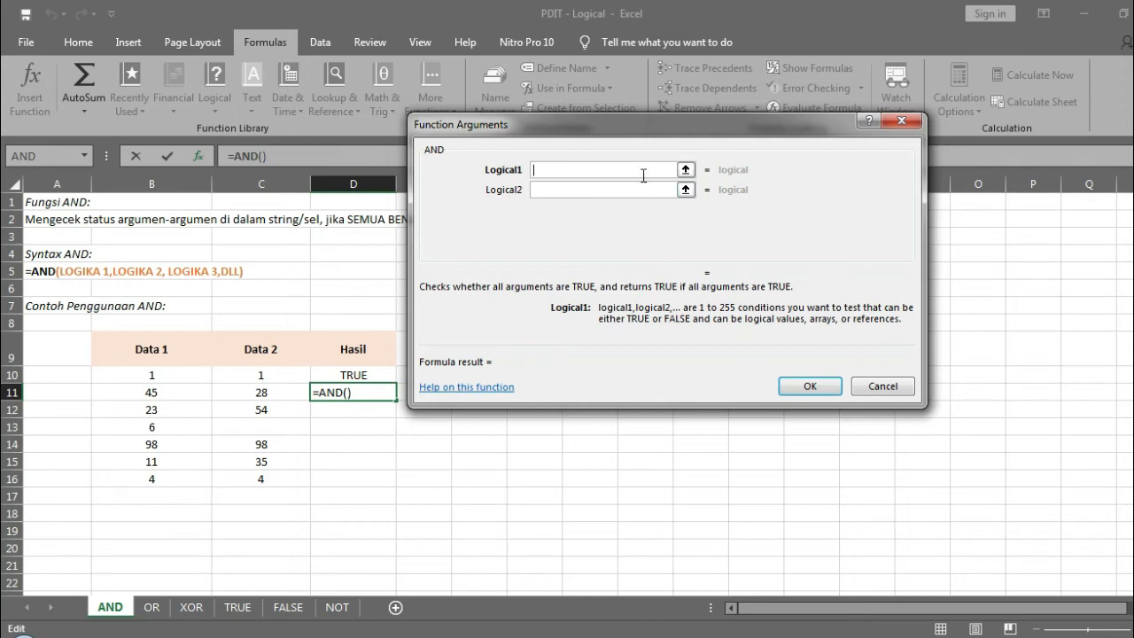
click(128, 392)
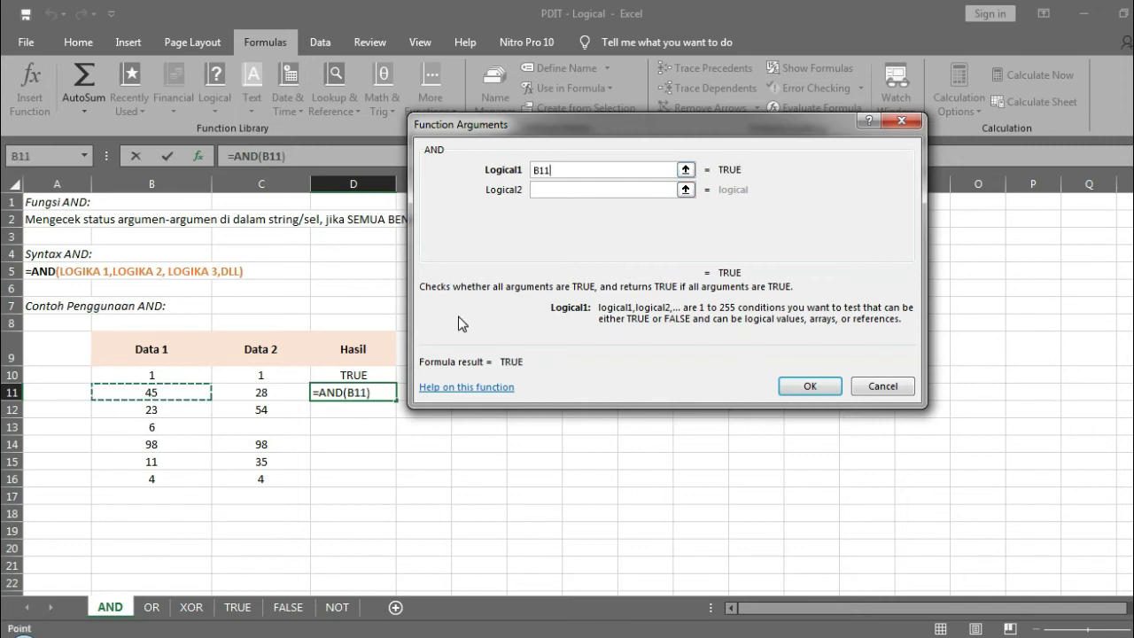
text(=)
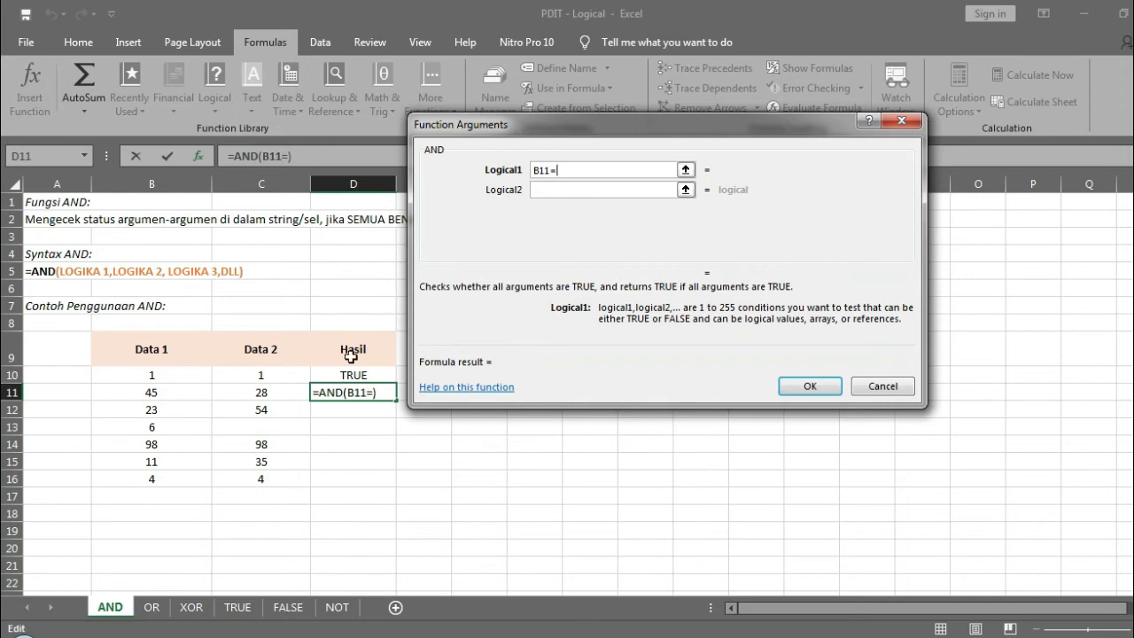
click(294, 395)
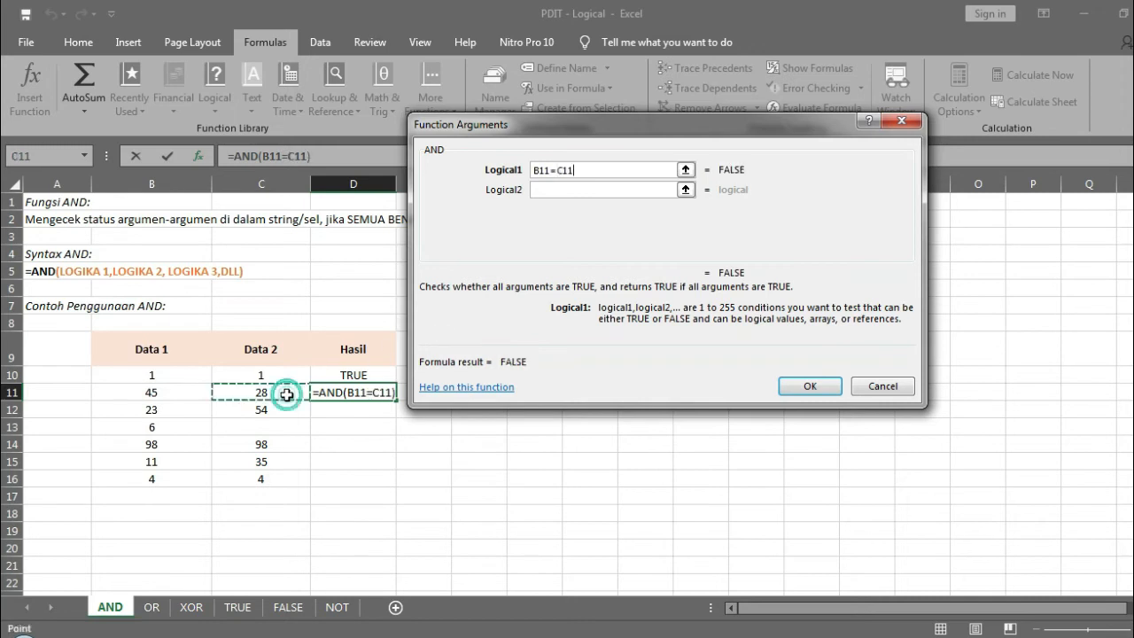
Step: Set the Logical2 argument of D11's AND function to C11<>"" and accept the formula
click(547, 189)
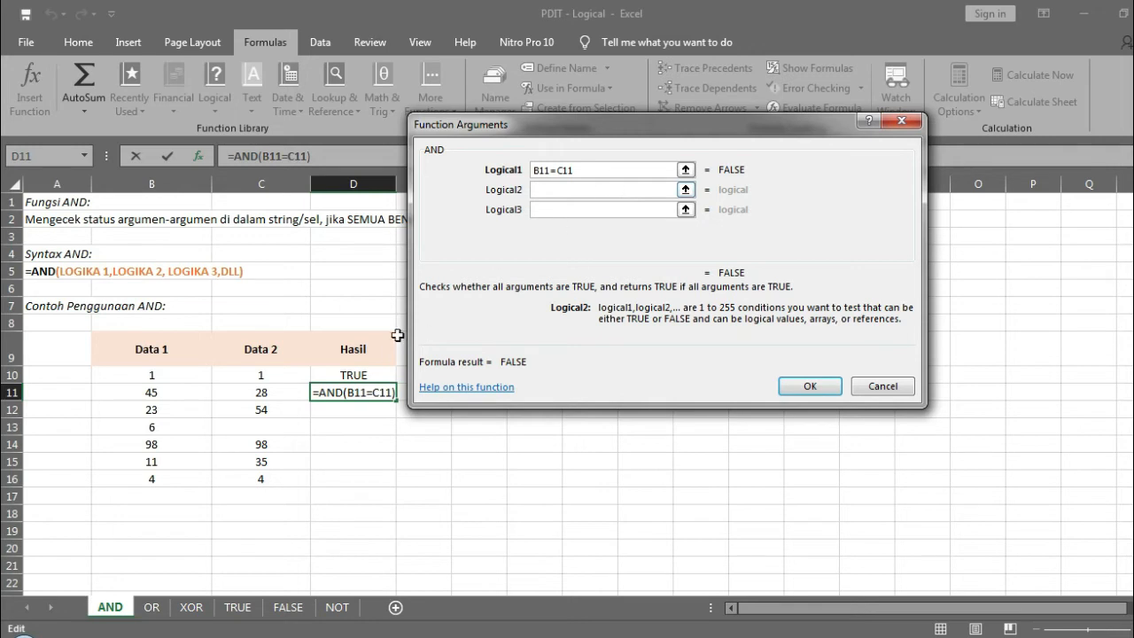
click(301, 392)
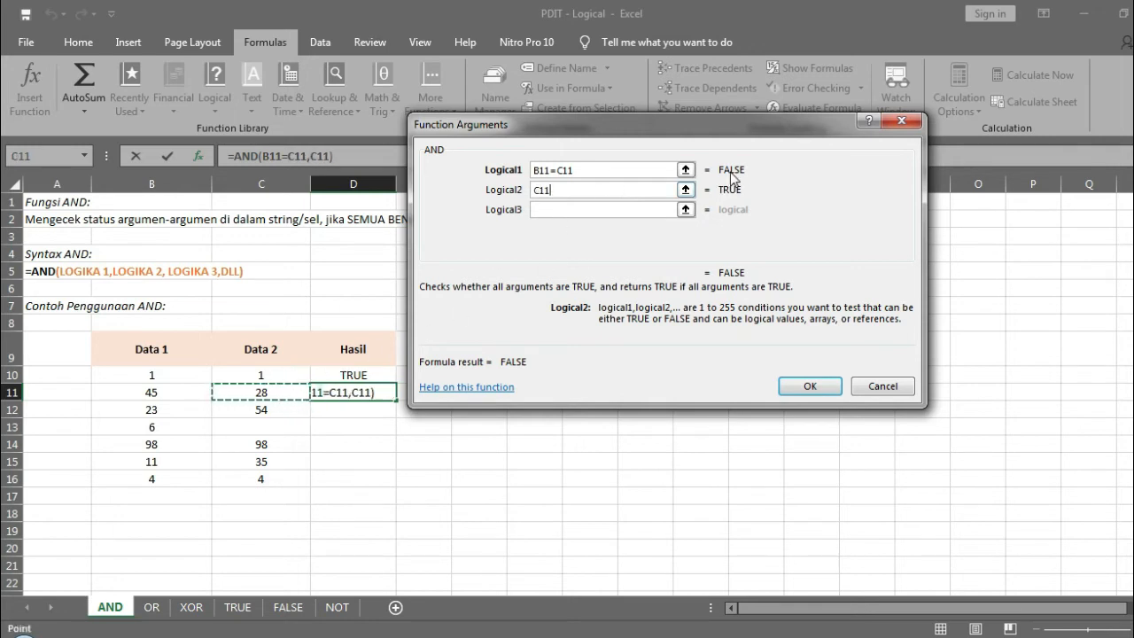
text(<>)
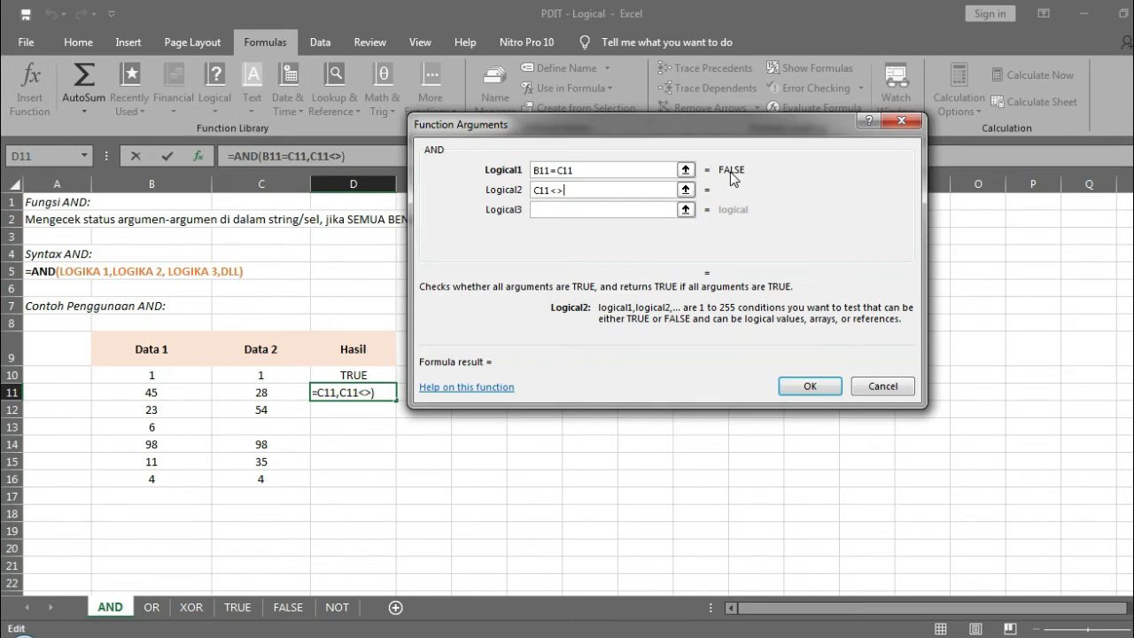
text("")
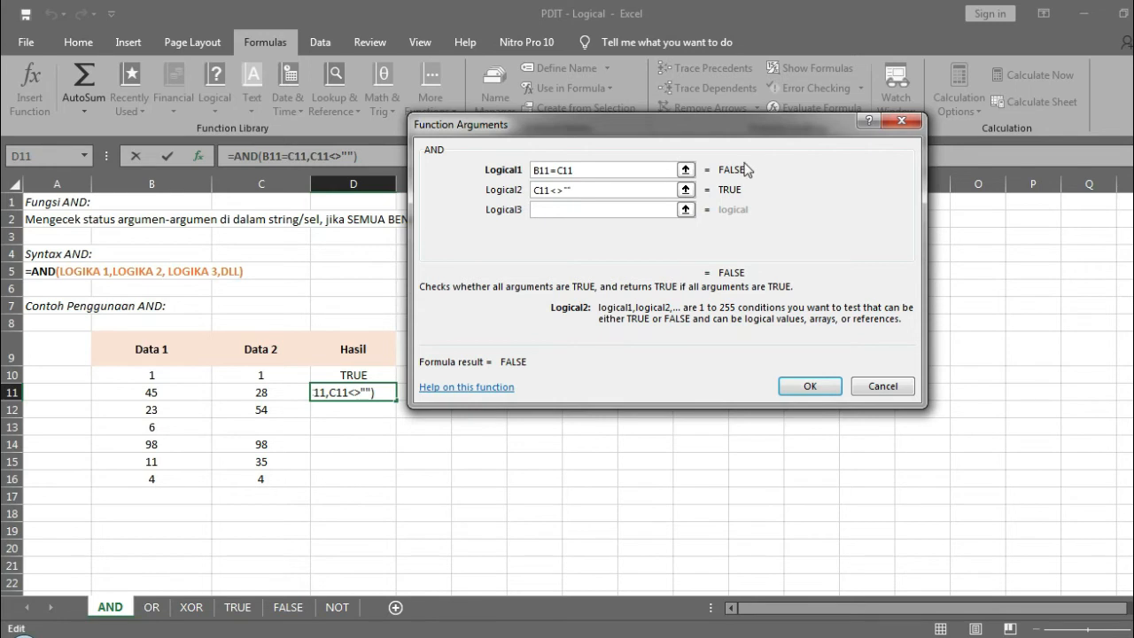
click(793, 387)
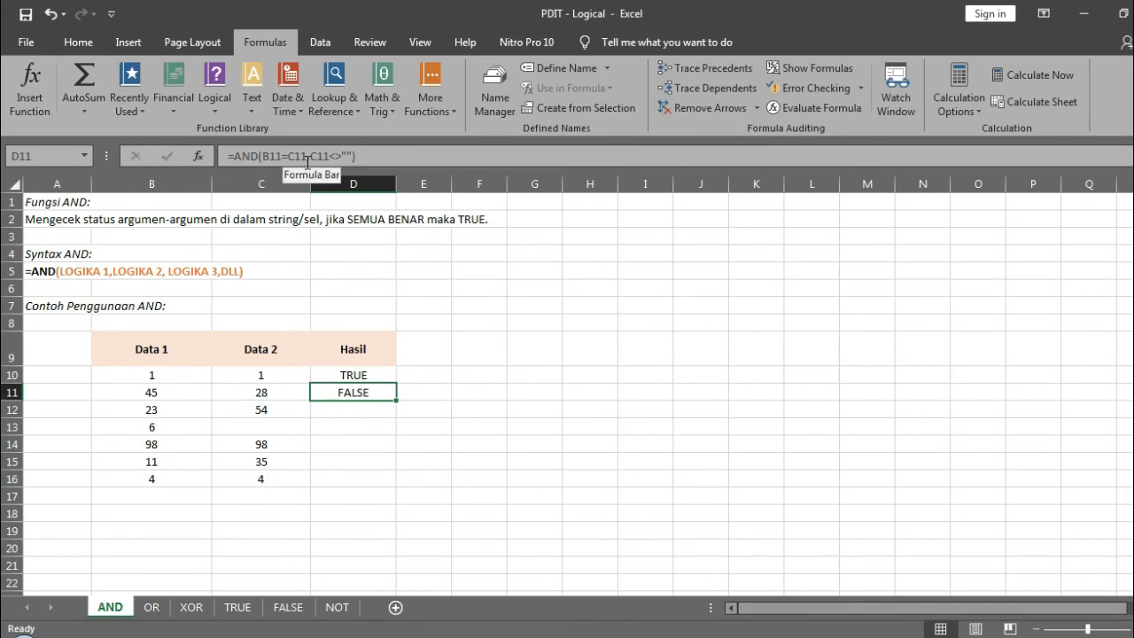
click(197, 394)
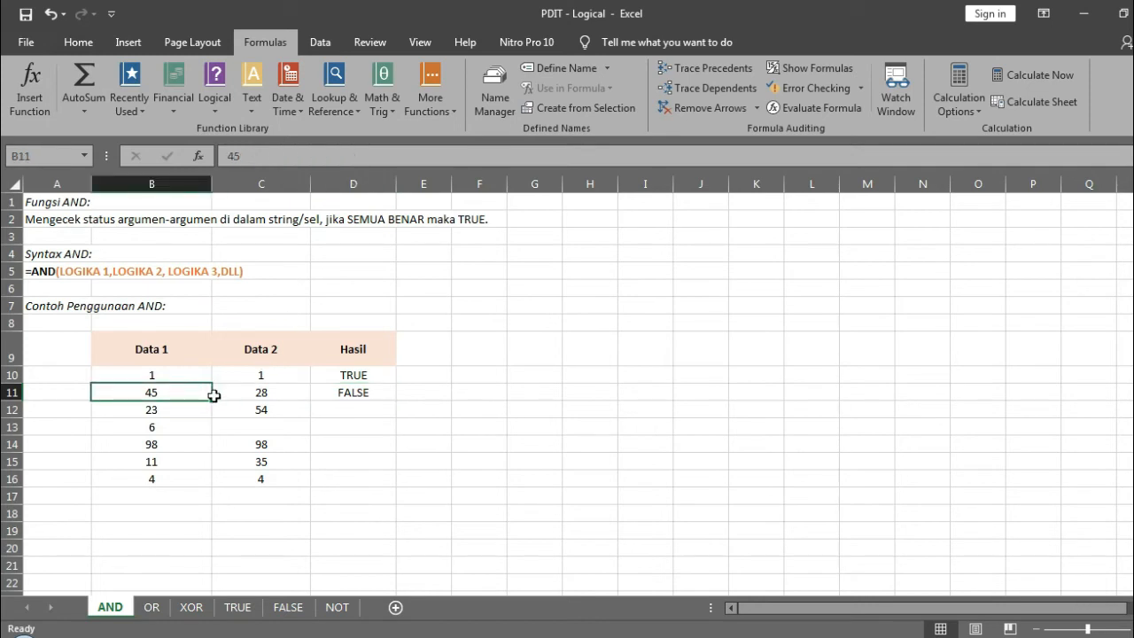
Step: Review the AND formula in D11 against its source values and fill it down through D16
click(269, 395)
click(350, 395)
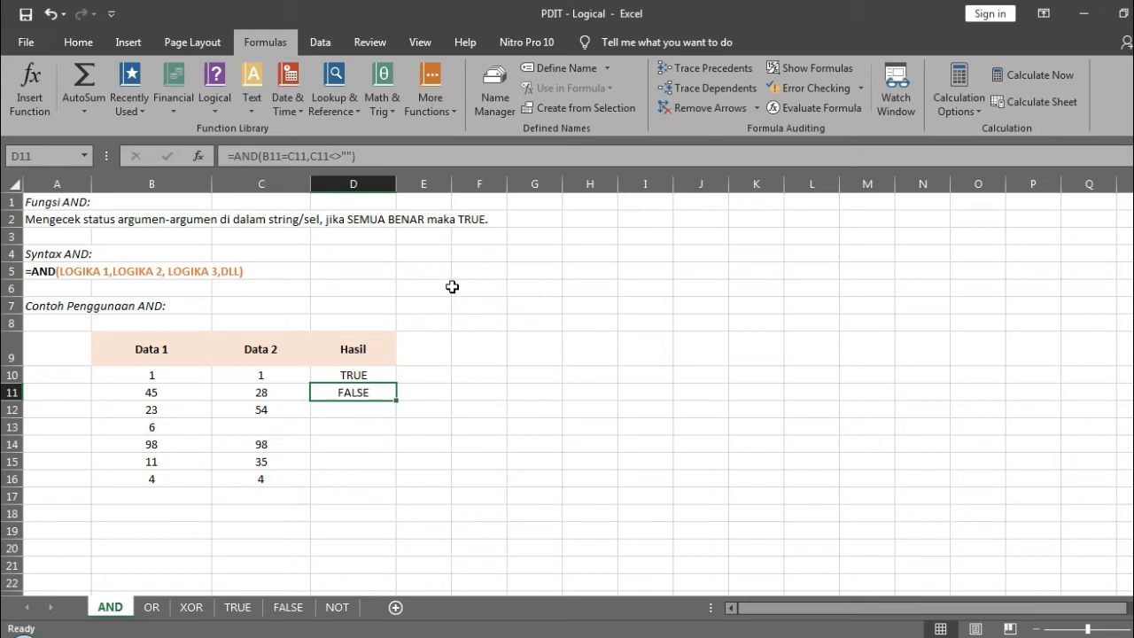
click(270, 390)
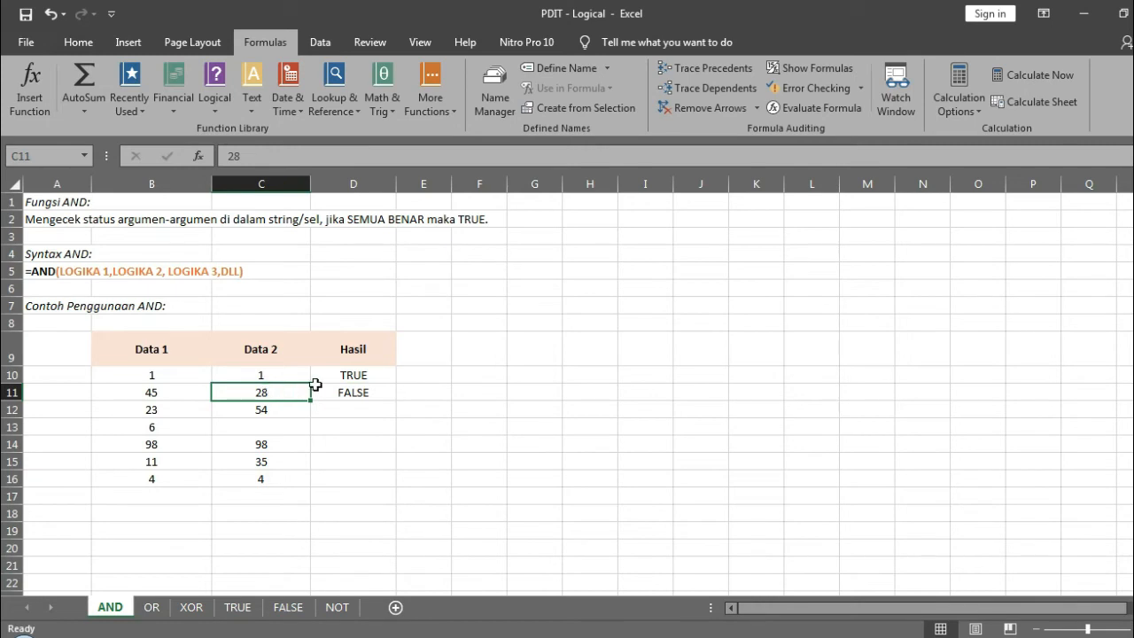
click(353, 389)
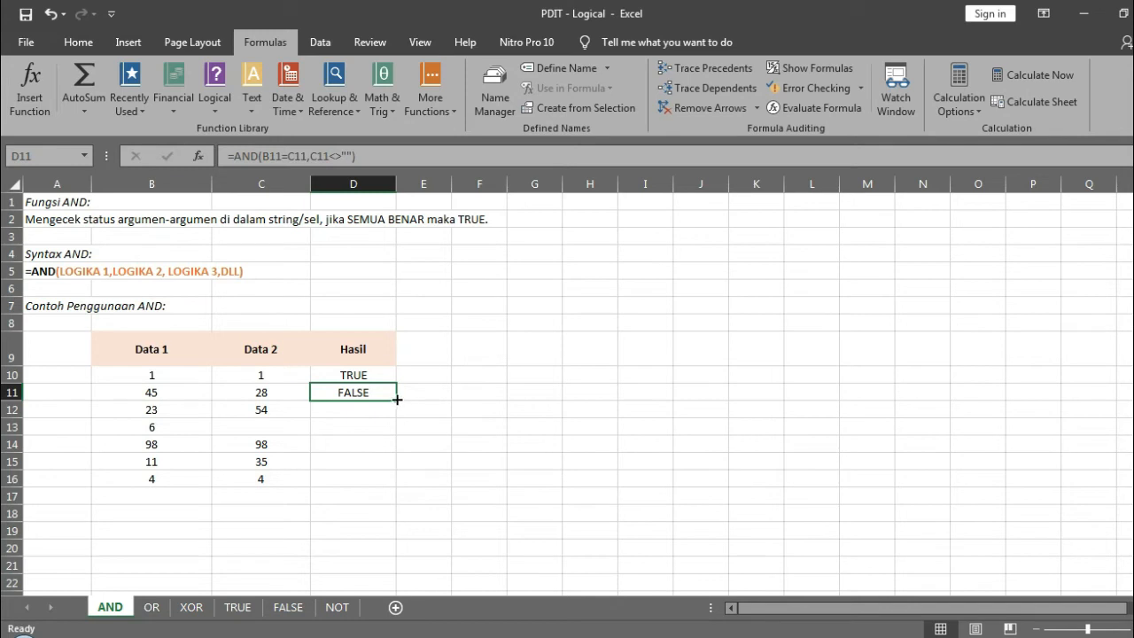
drag(397, 400, 388, 488)
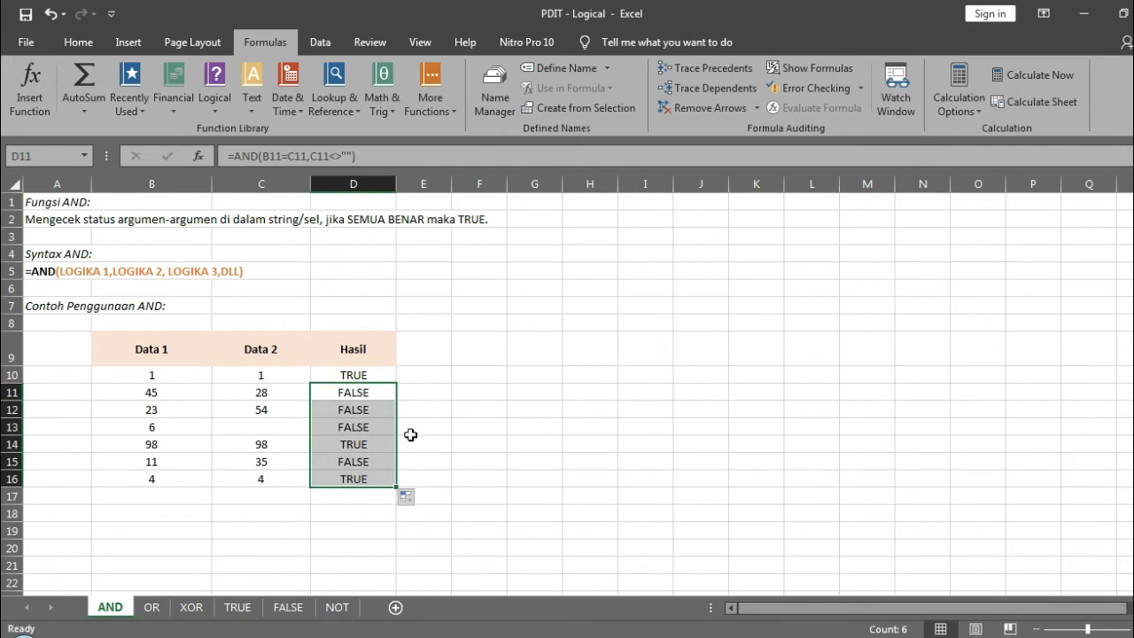
Step: Examine the copied AND formulas in D12 and D13 and the AND rule described in A2
click(380, 411)
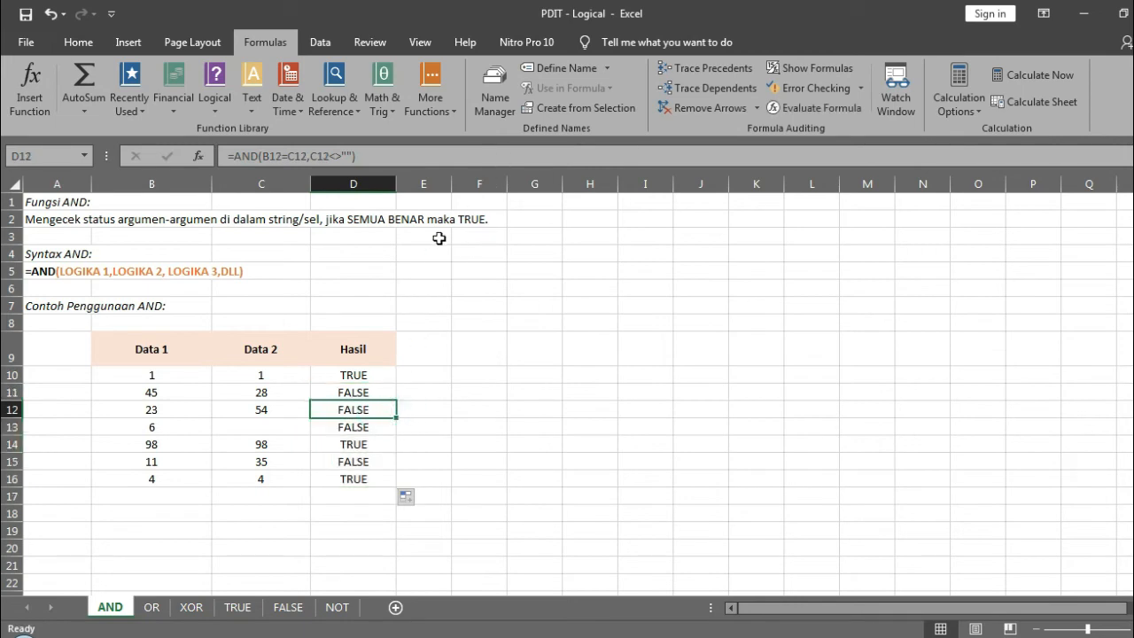
click(470, 156)
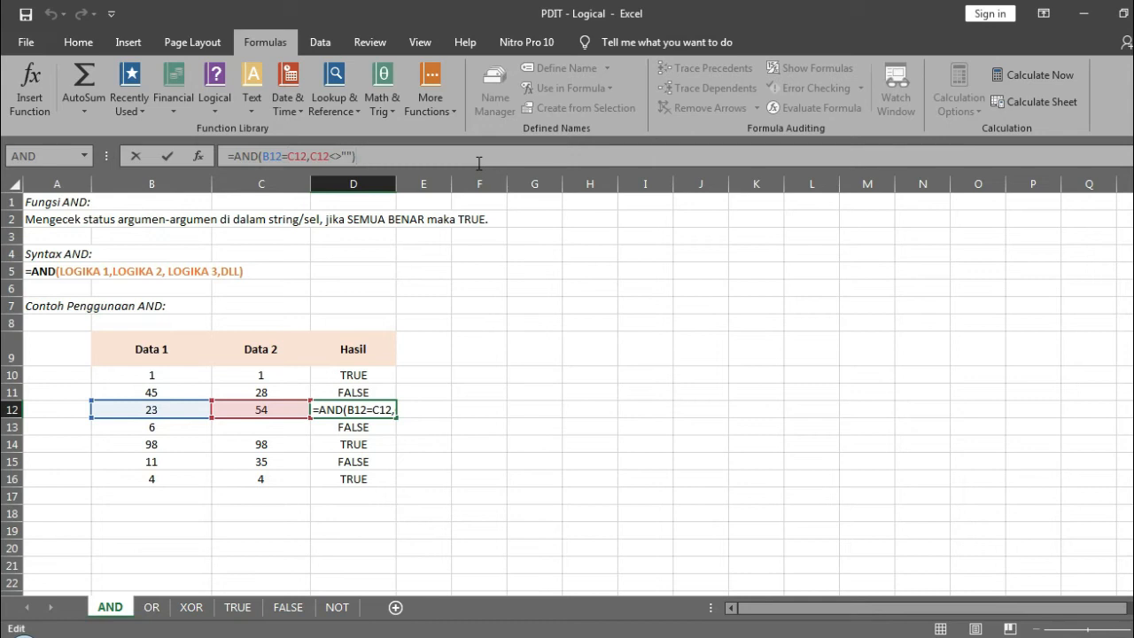
key(Return)
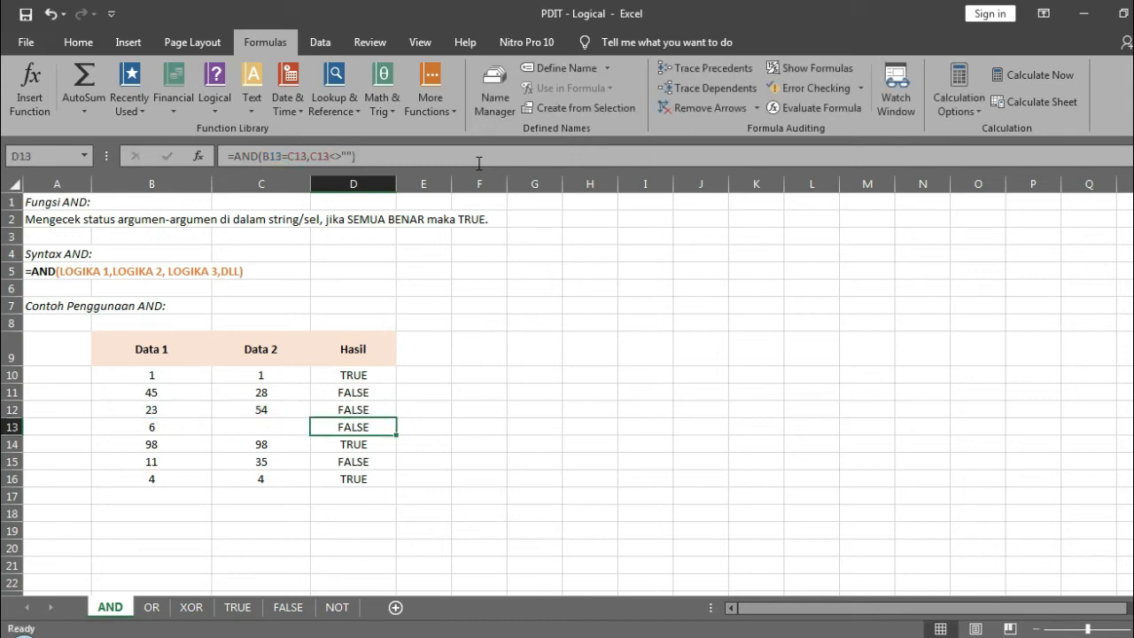
click(478, 164)
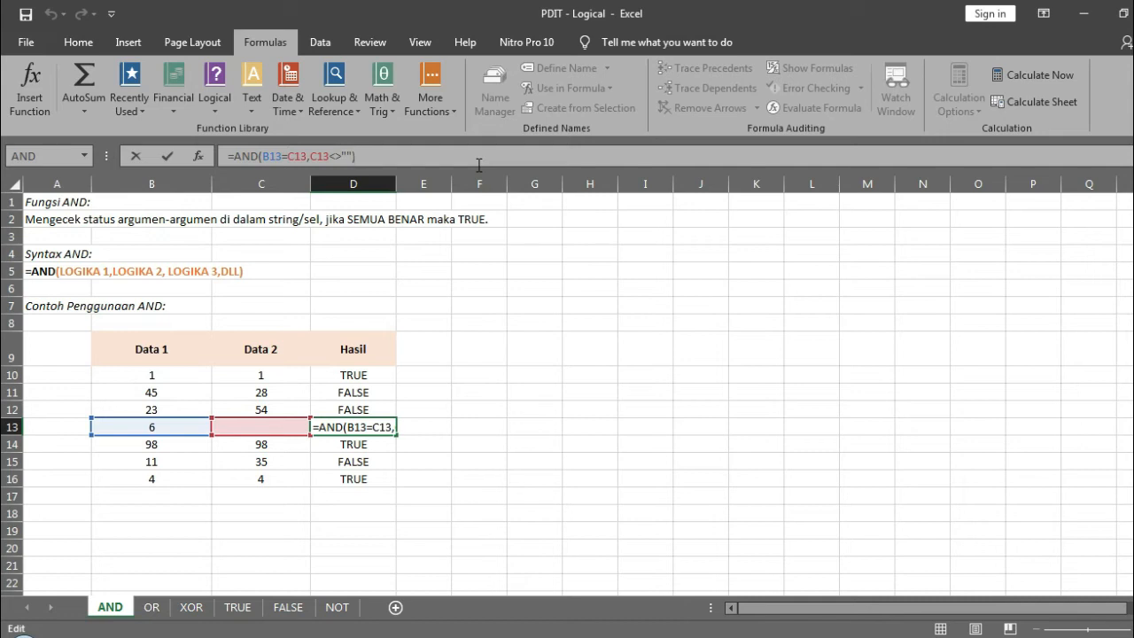
key(Return)
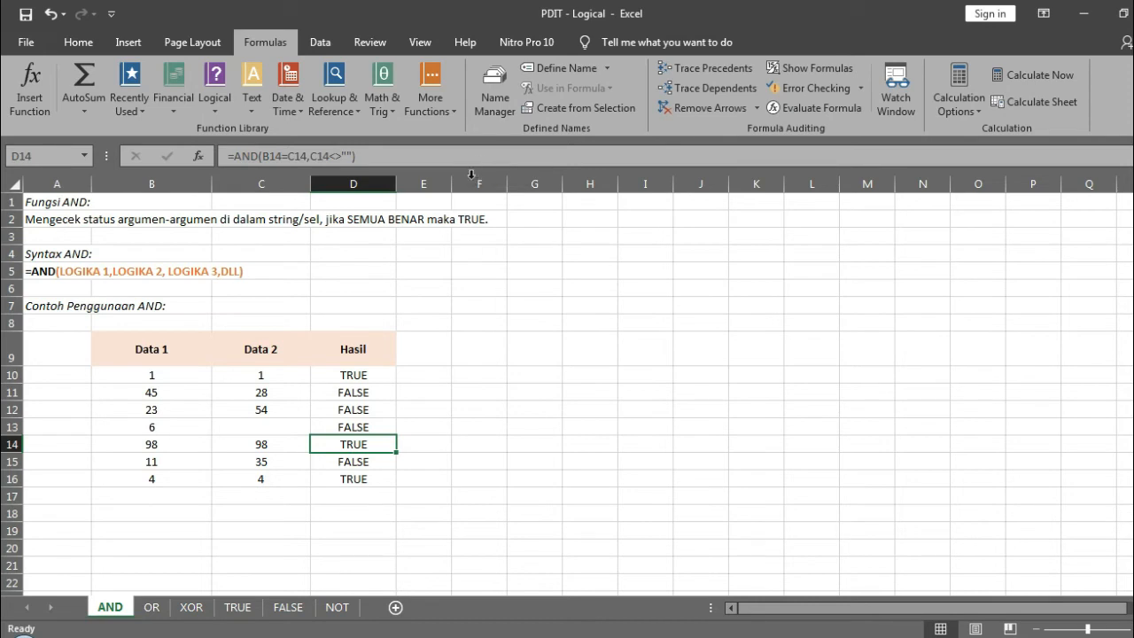
click(55, 219)
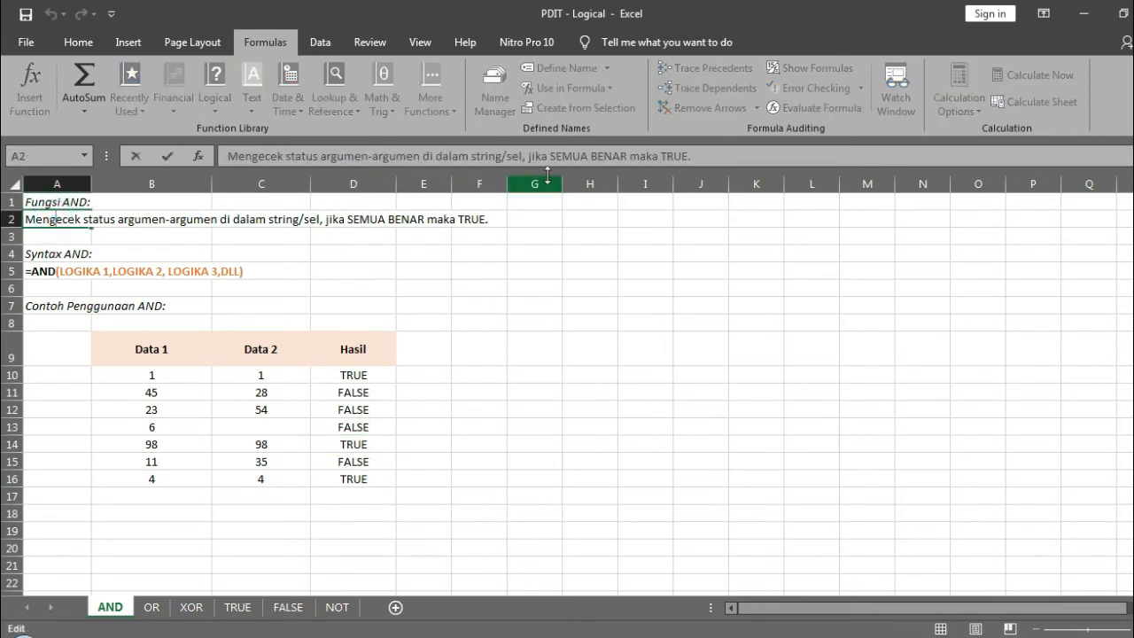
drag(550, 157, 707, 174)
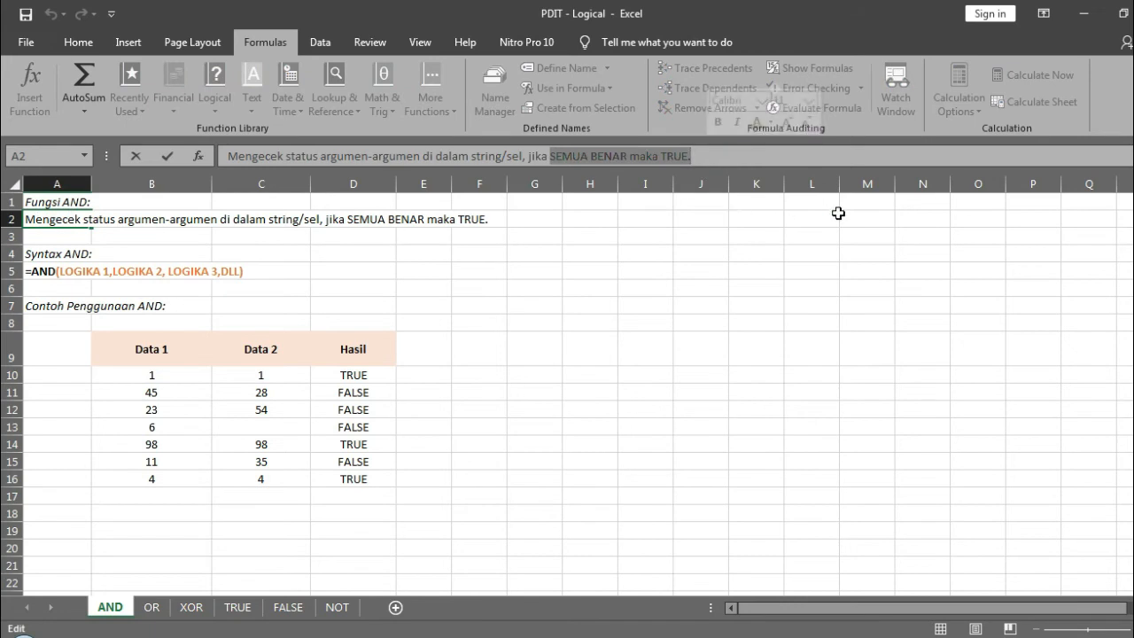
key(Return)
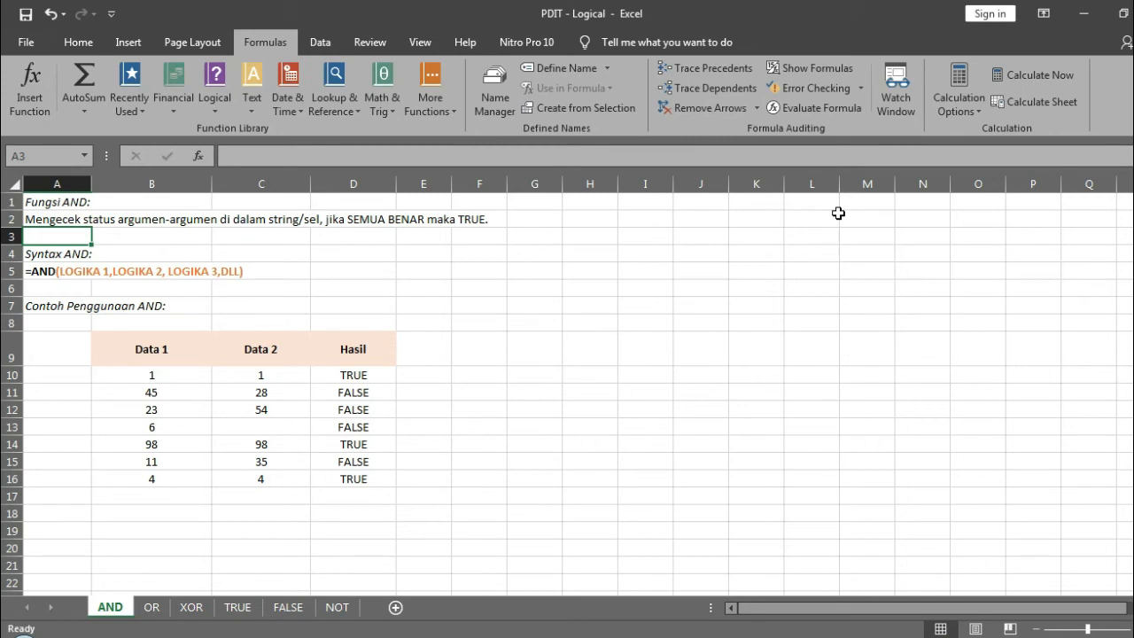
Step: On the OR sheet, enter the formula =OR(B10=C10,C10<>"") in cell D10
click(151, 607)
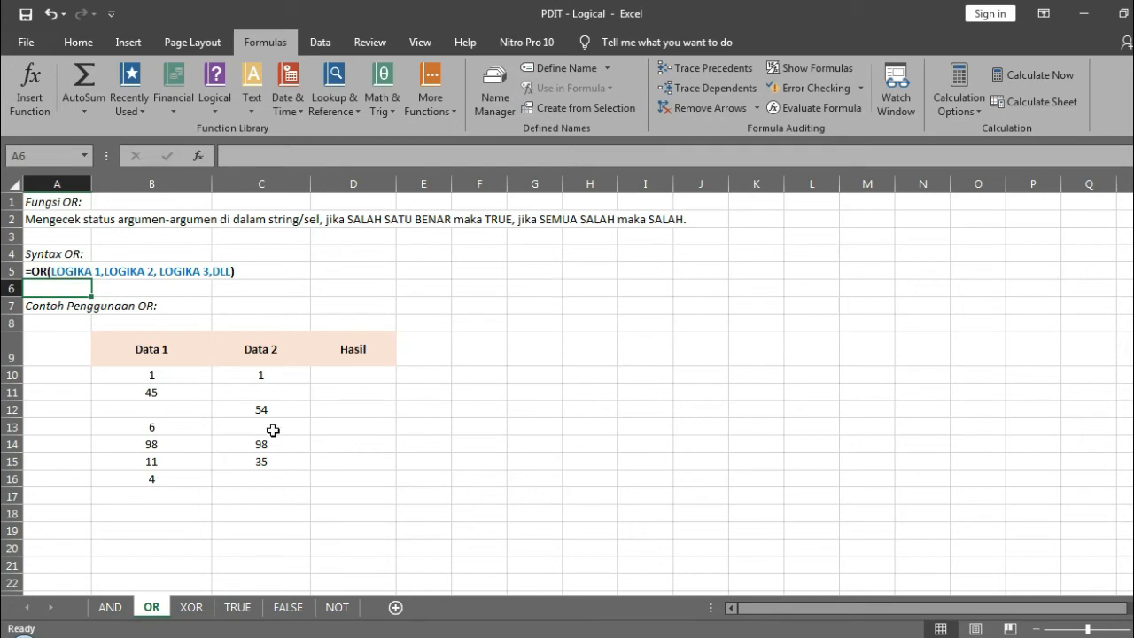
click(193, 377)
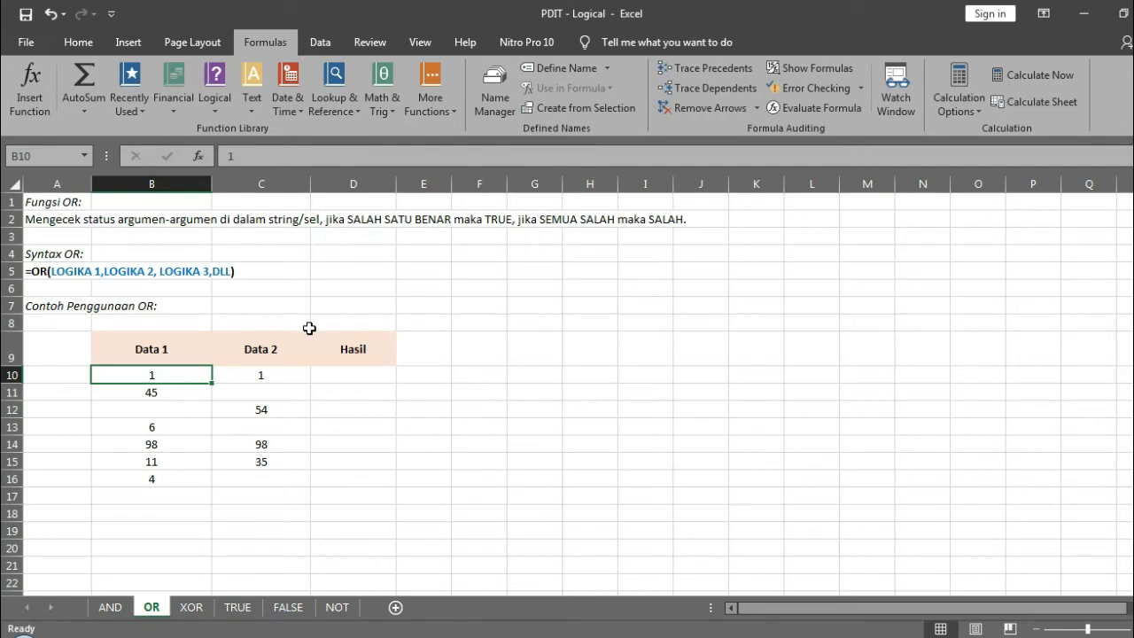
double_click(357, 374)
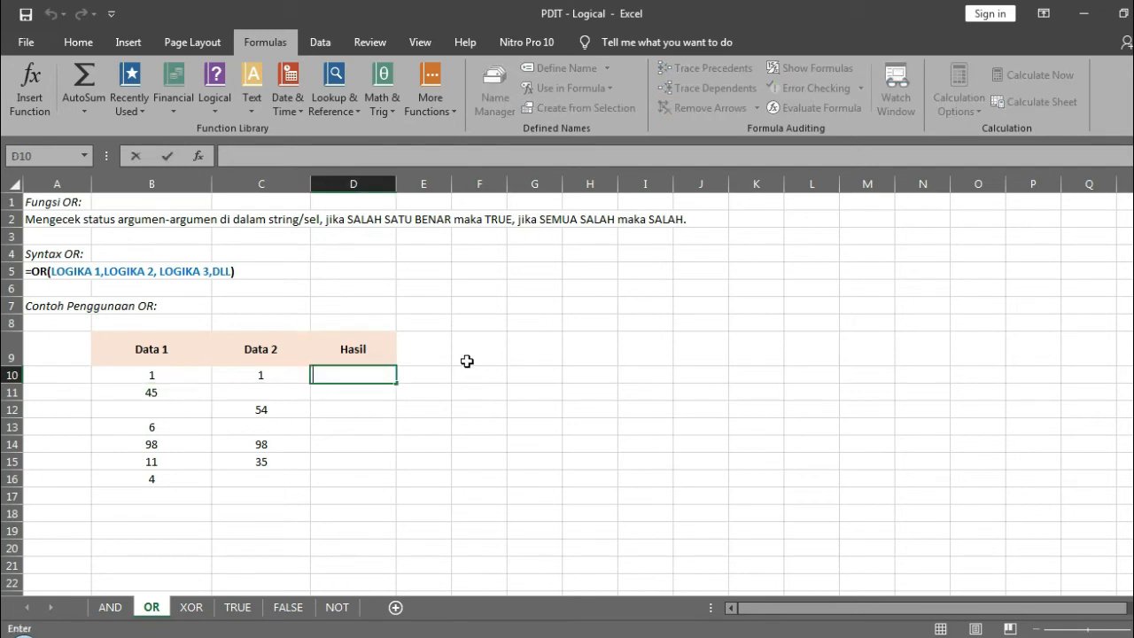
text(=OR)
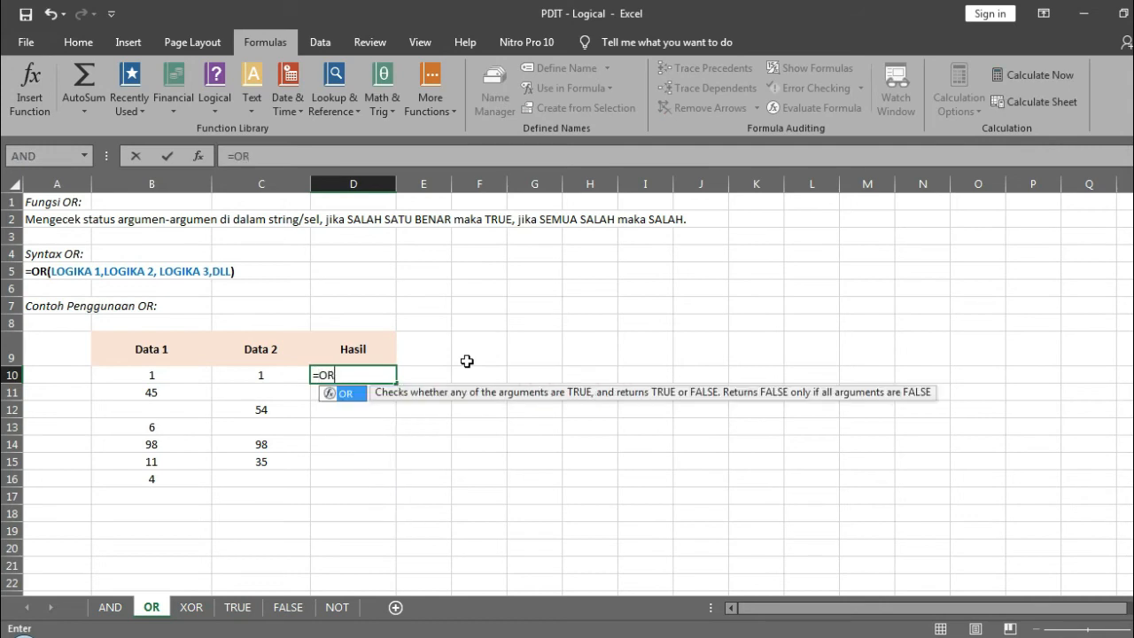
text(()
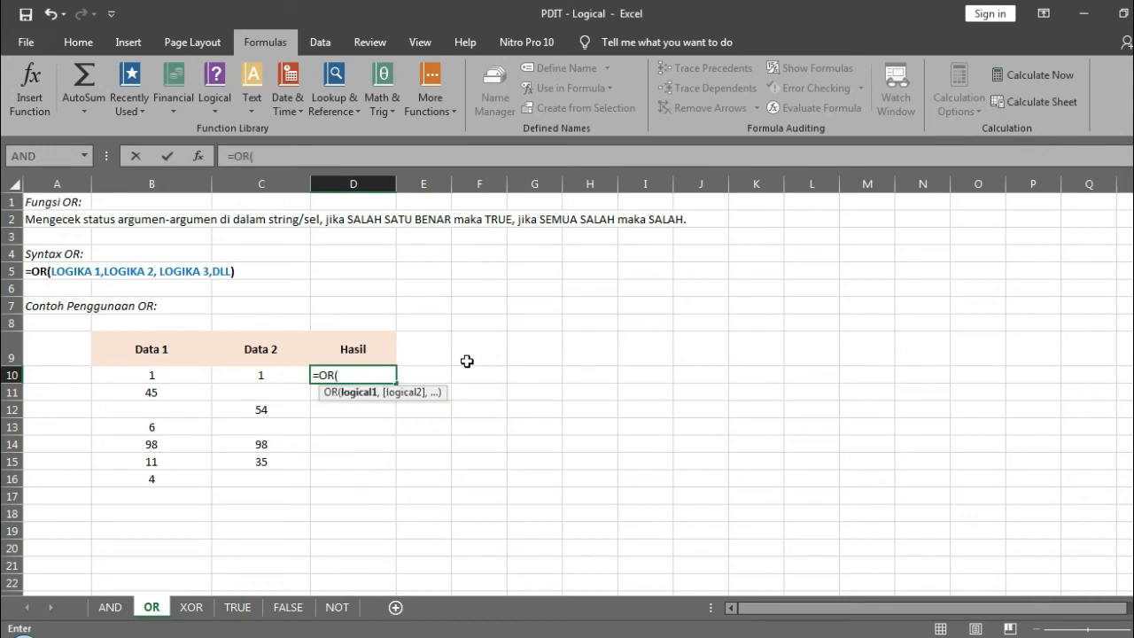
click(189, 376)
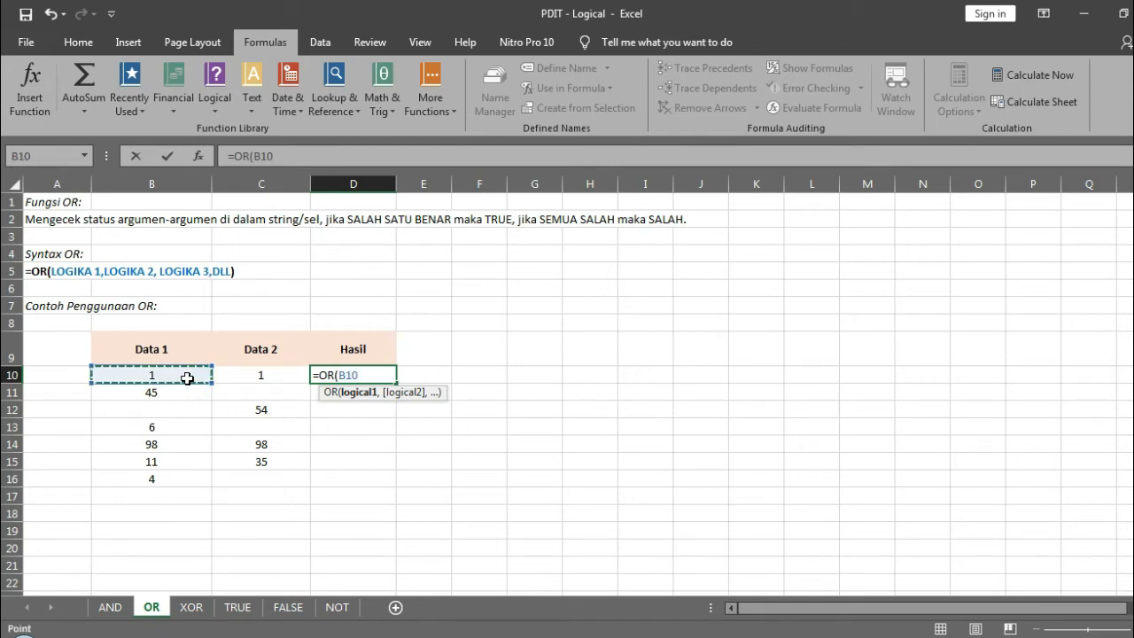
text(=)
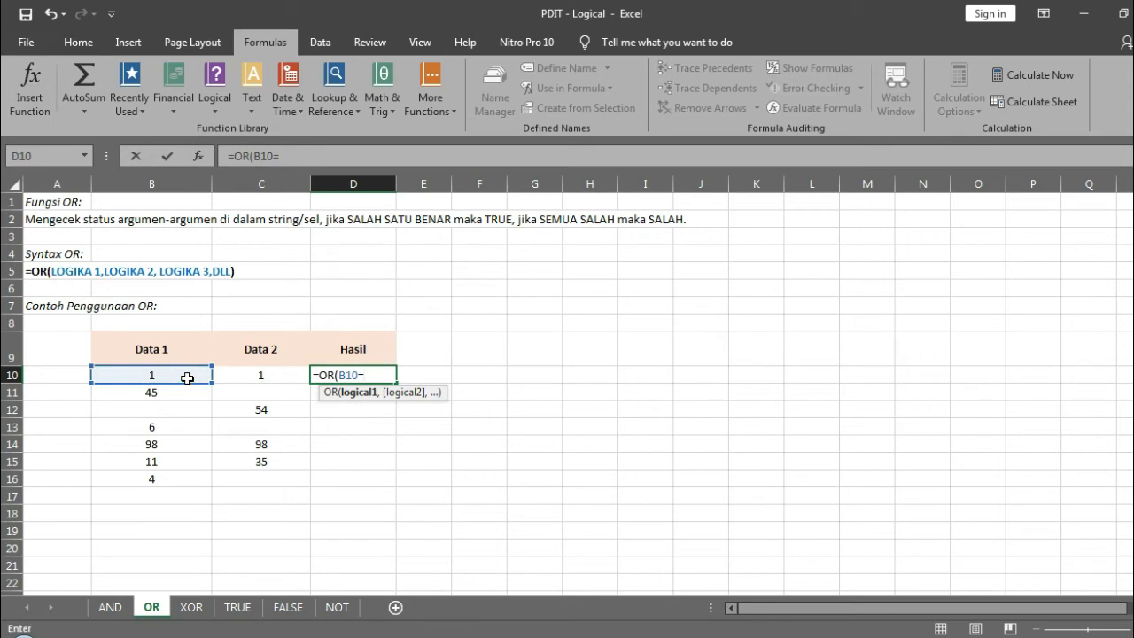
click(243, 374)
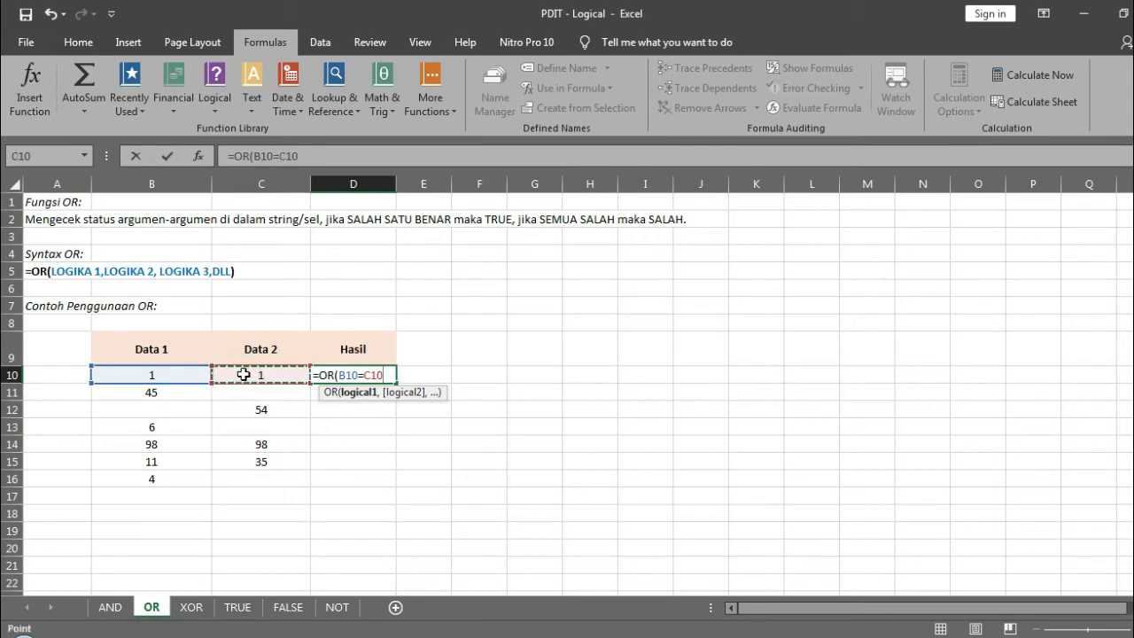
text(,)
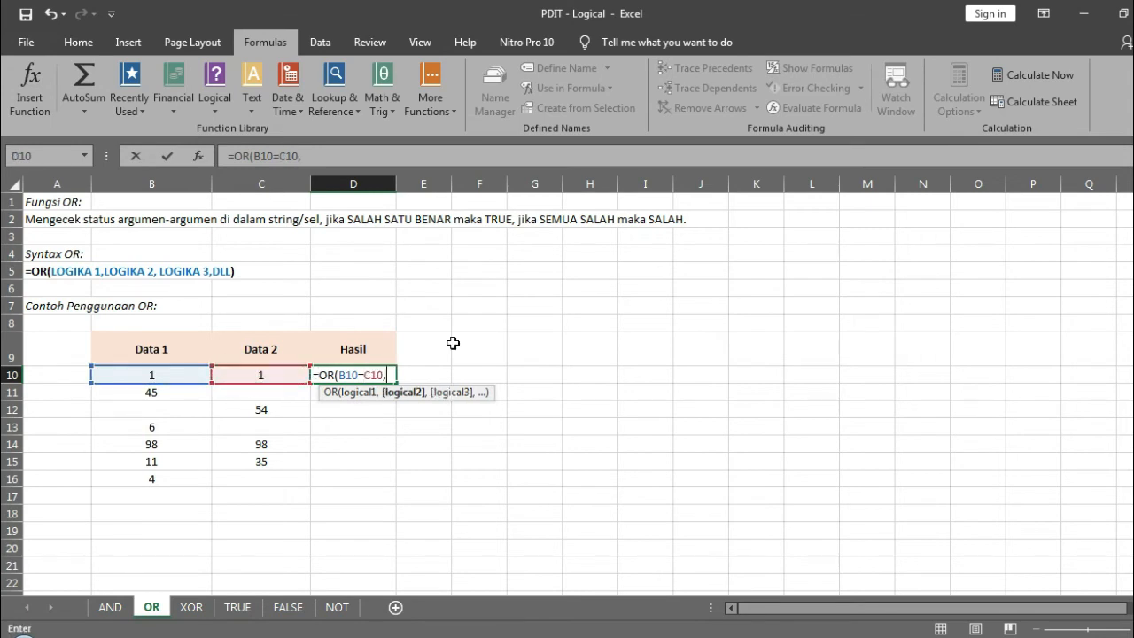
click(273, 377)
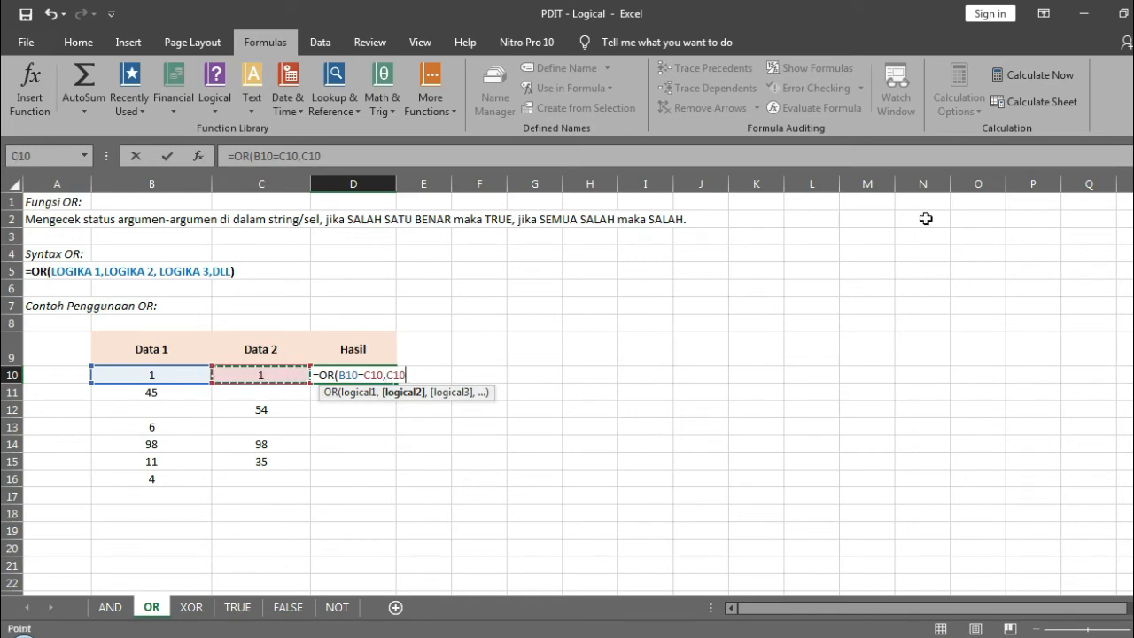
text(<>""))
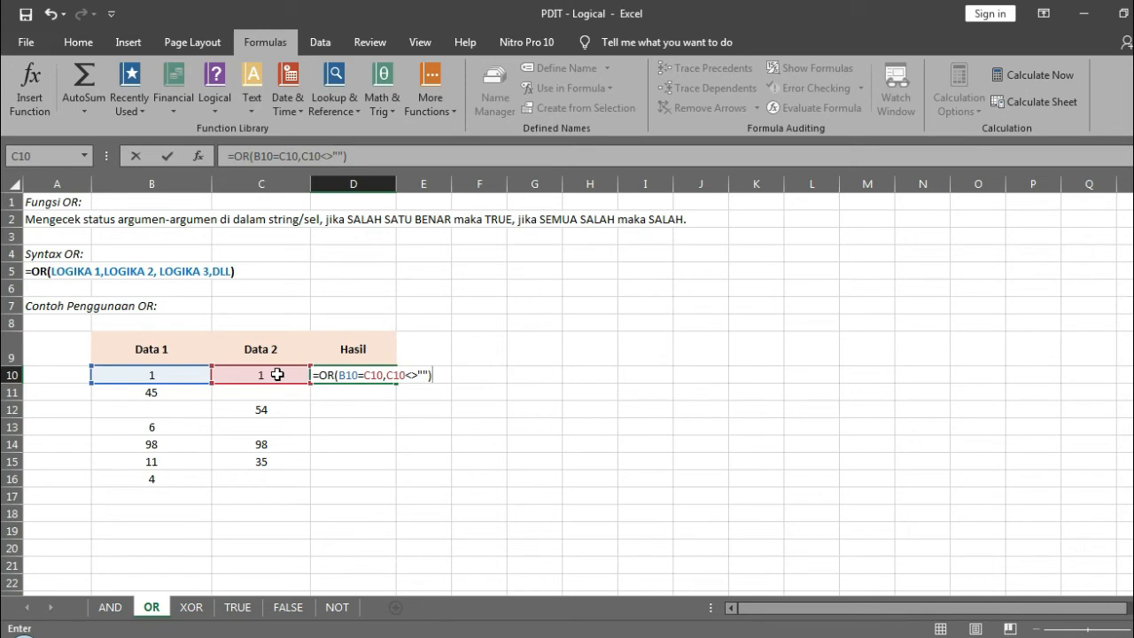
key(Return)
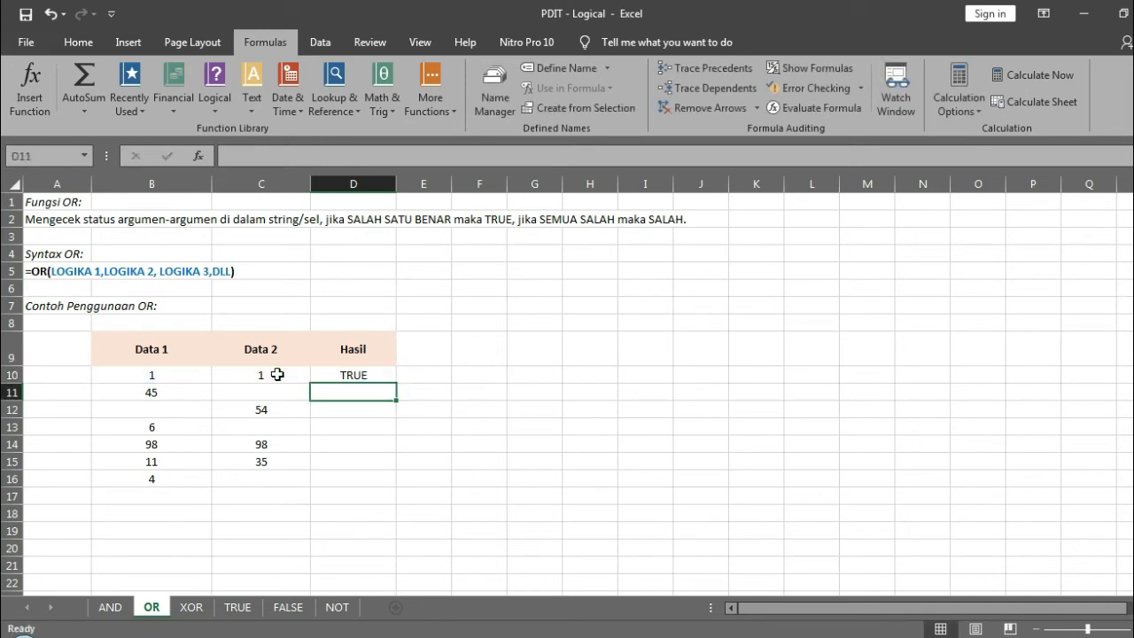
Step: Insert the OR function from the Logical function library in D11 with B11=C11 as its Logical1 argument
click(250, 99)
click(222, 97)
click(222, 98)
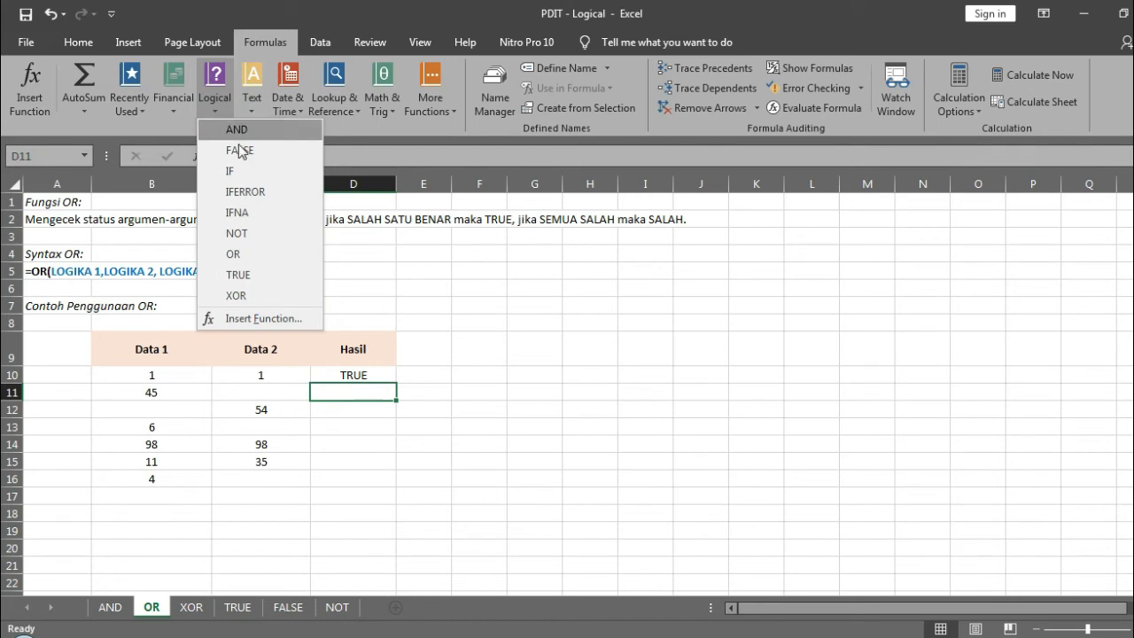
click(233, 254)
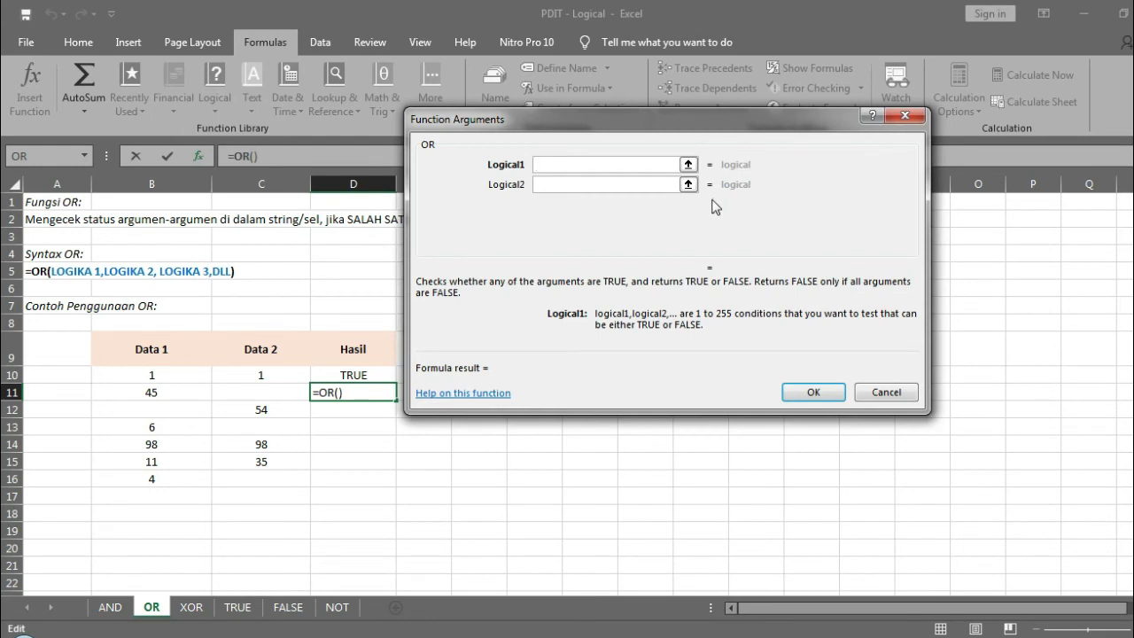
click(183, 387)
text(=)
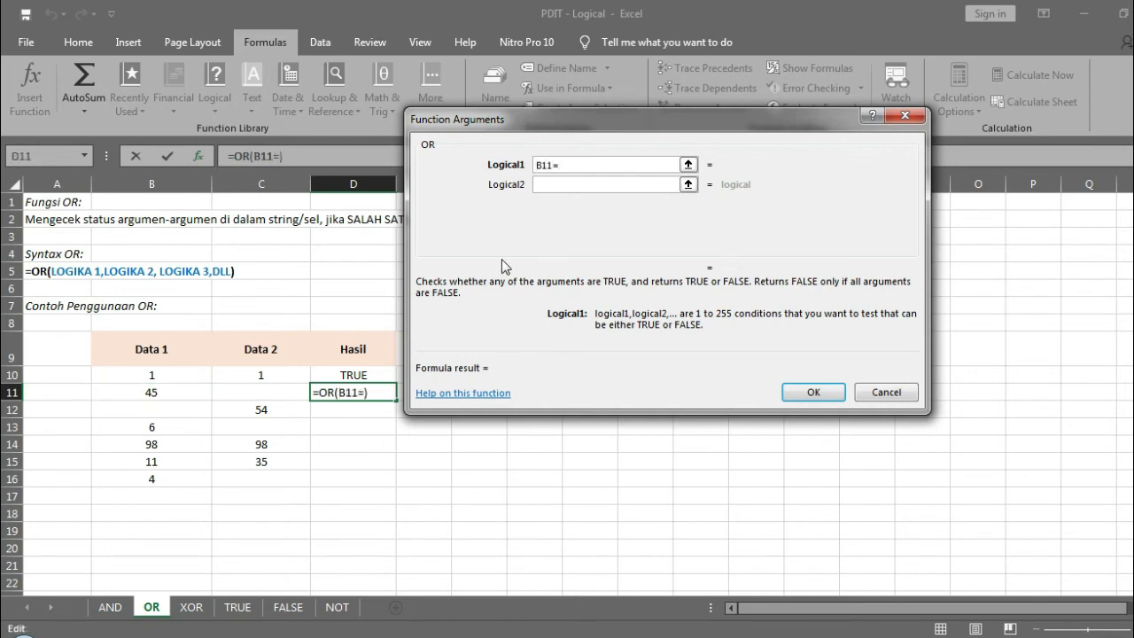
click(266, 392)
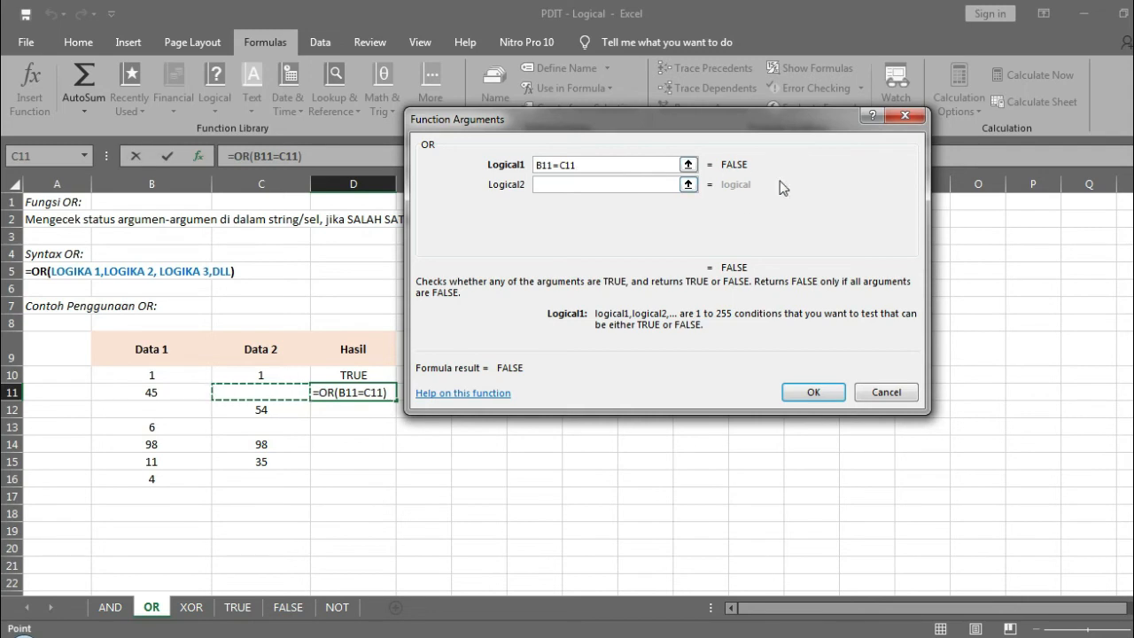
Step: Set the Logical2 argument of D11's OR function to C11<>"" and accept the formula
click(599, 184)
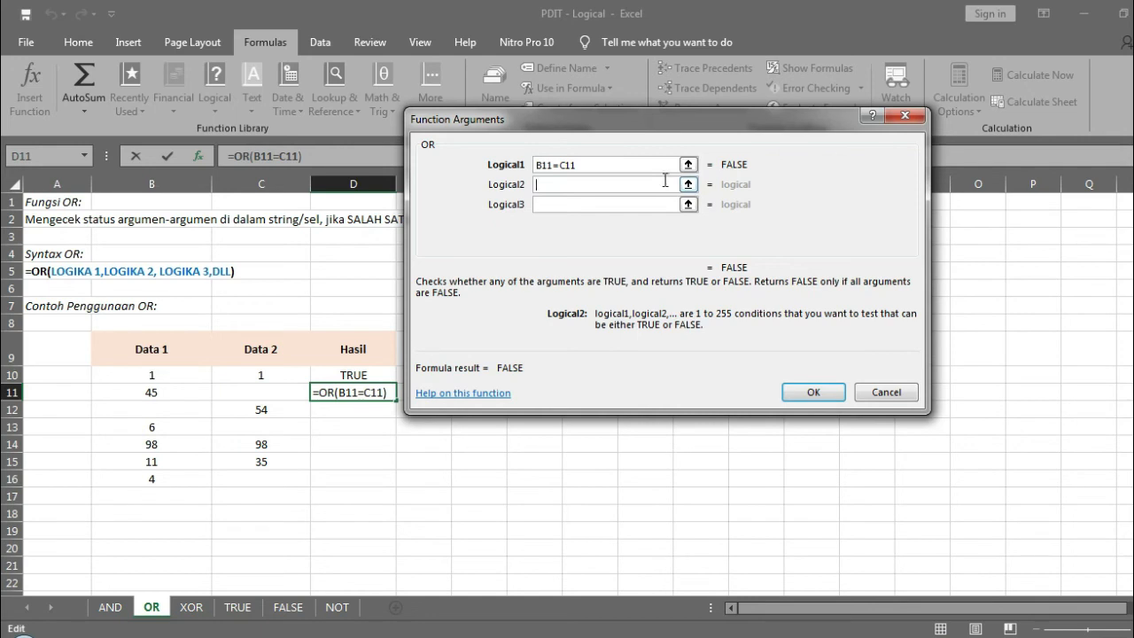
click(242, 395)
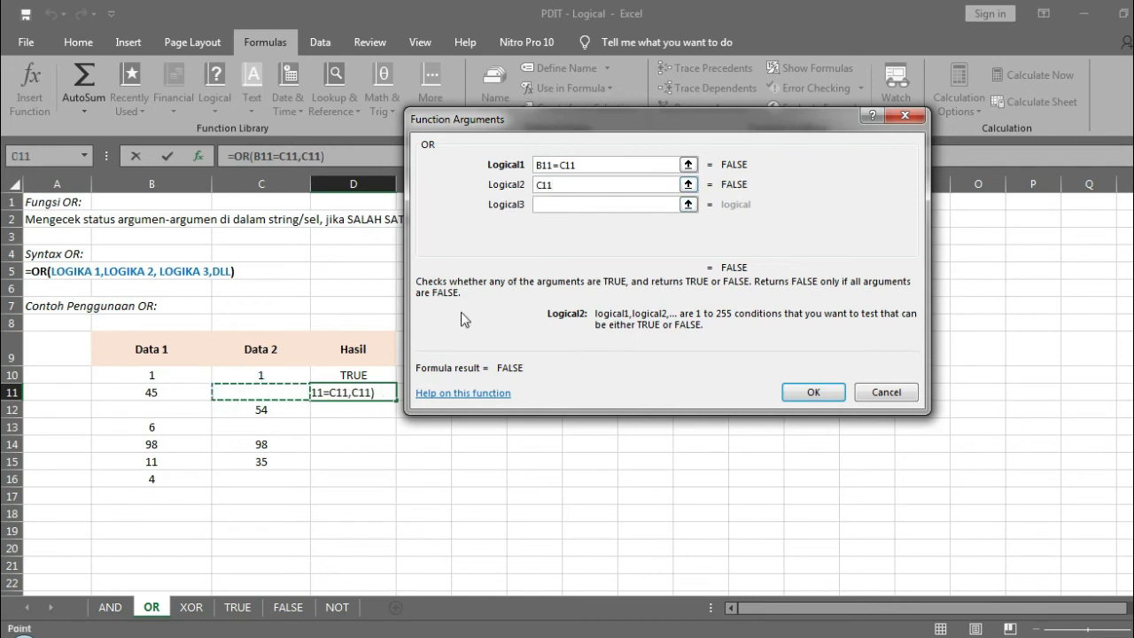
text(<>"")
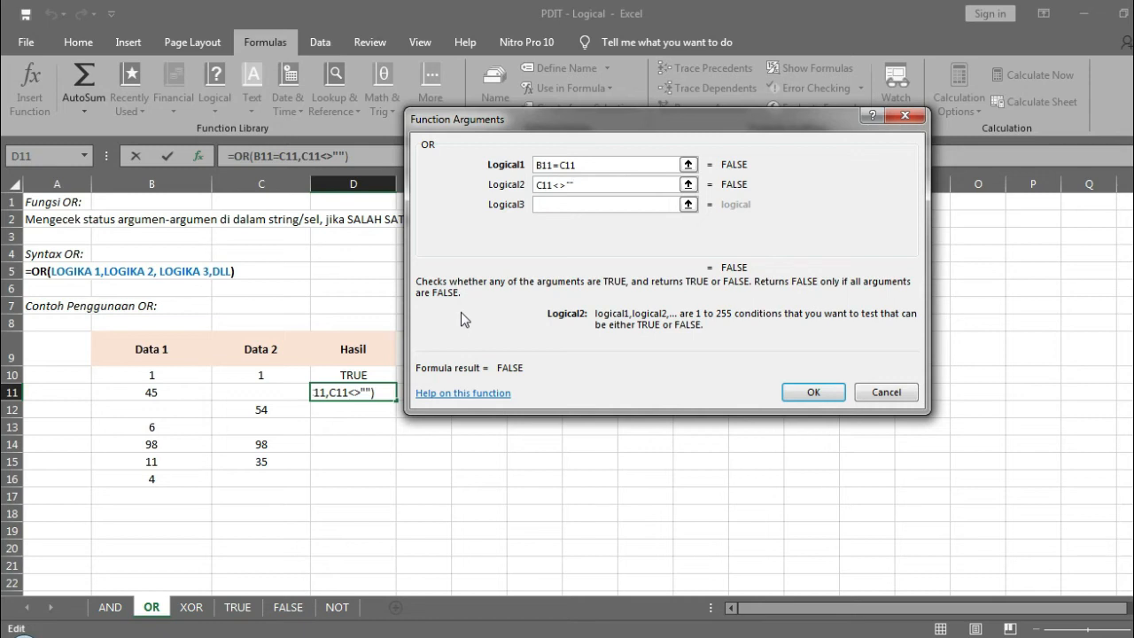
click(810, 391)
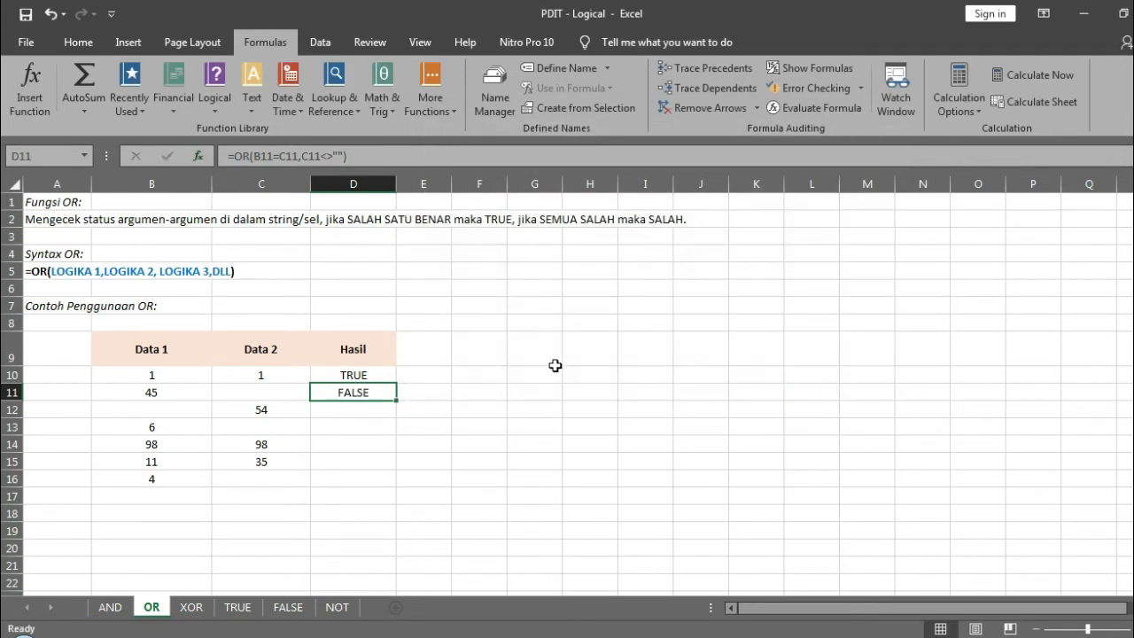
Step: Examine the TRUE and FALSE conditions in the OR function description in A2
click(368, 222)
click(39, 221)
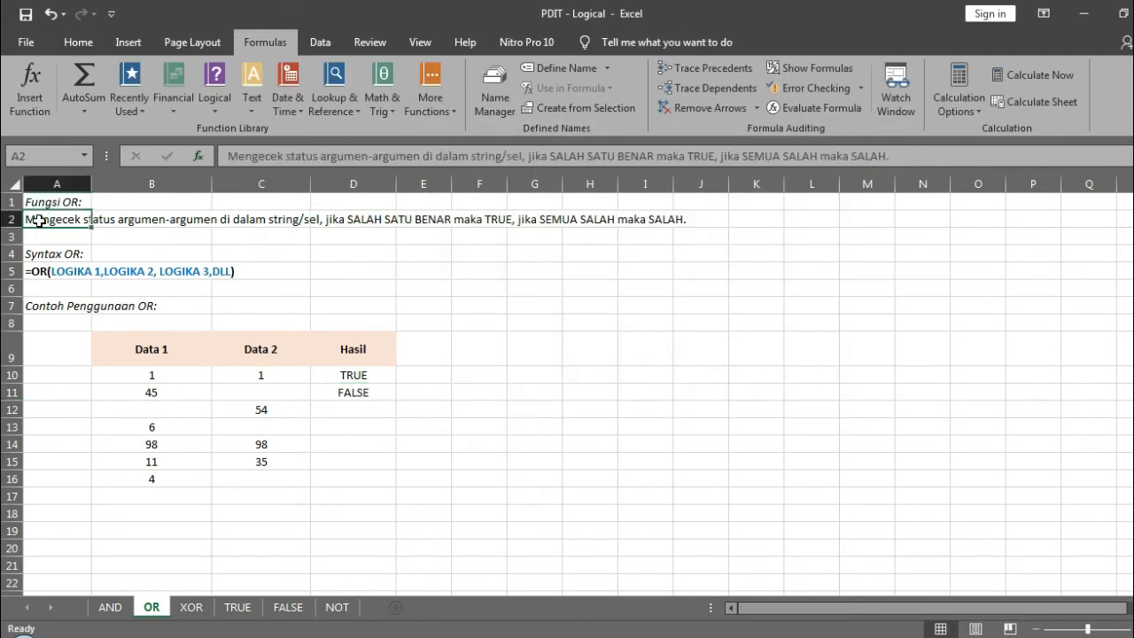
click(529, 156)
drag(566, 158, 972, 160)
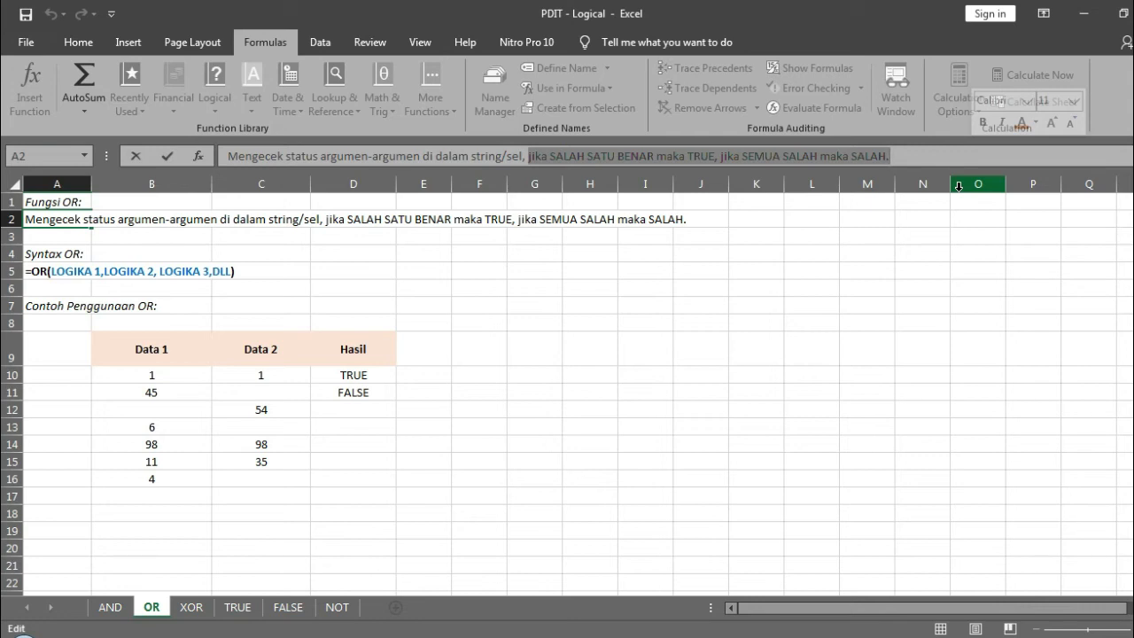
key(Return)
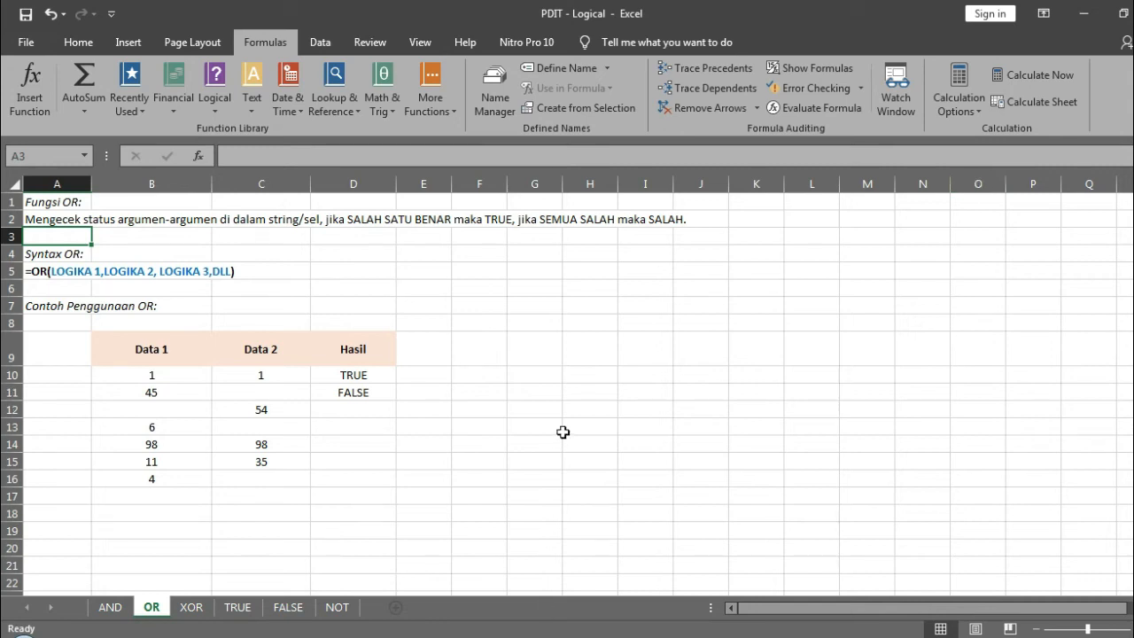
Step: Fill the OR formula from D10 down through D16 to complete the Hasil column
drag(377, 381, 381, 483)
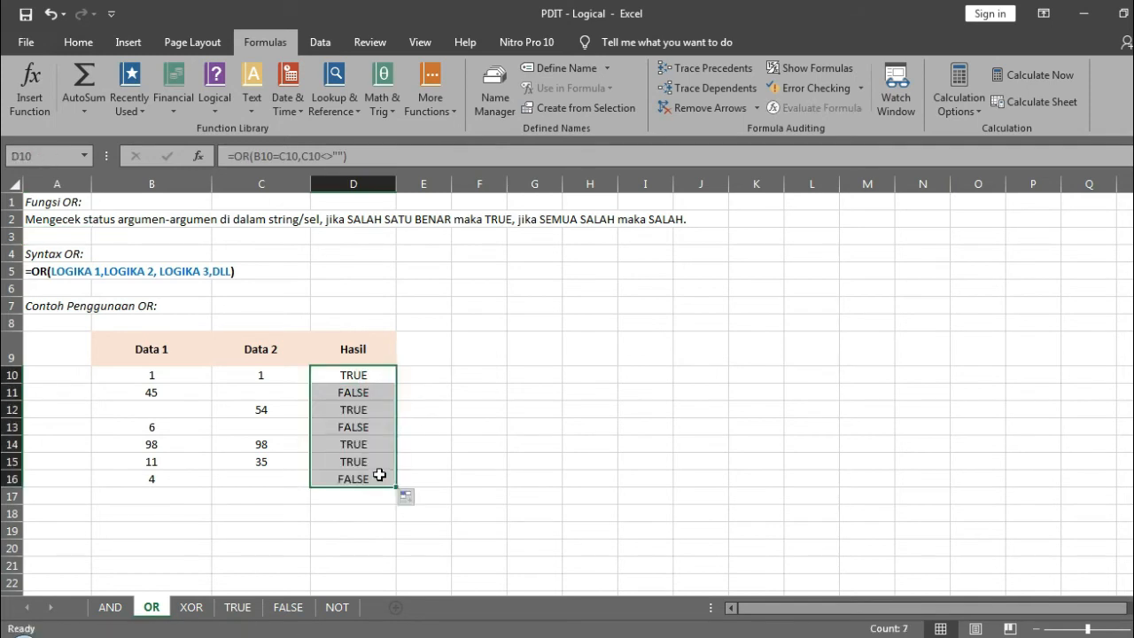
click(379, 475)
click(375, 459)
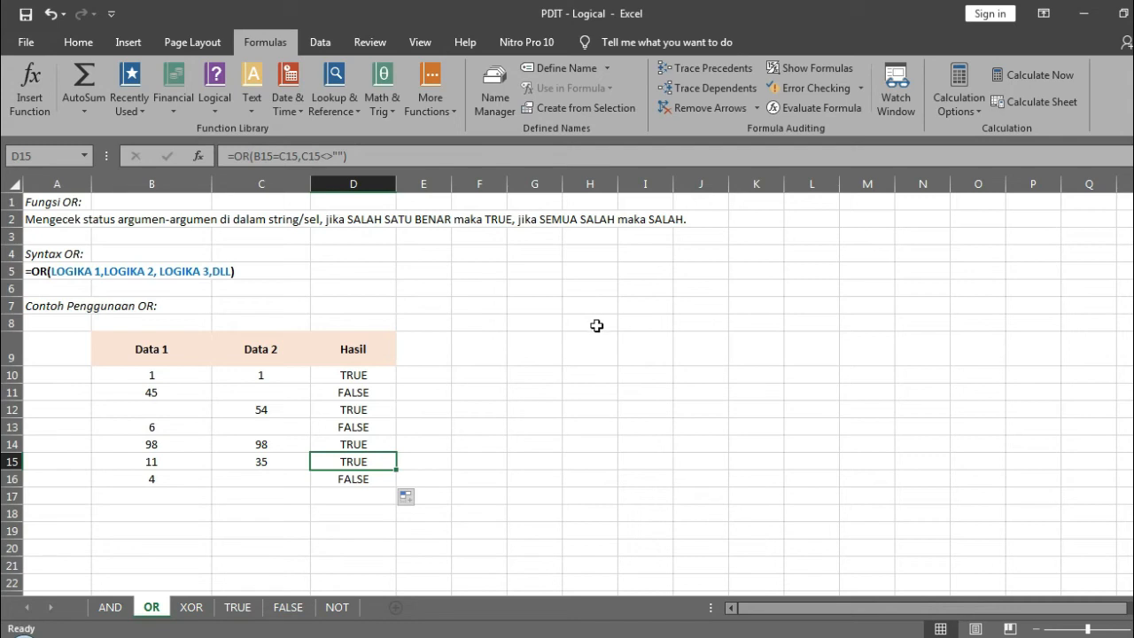
Step: Open the XOR sheet and examine the function's description, its syntax and the example cases in B10:B17
click(192, 607)
click(525, 441)
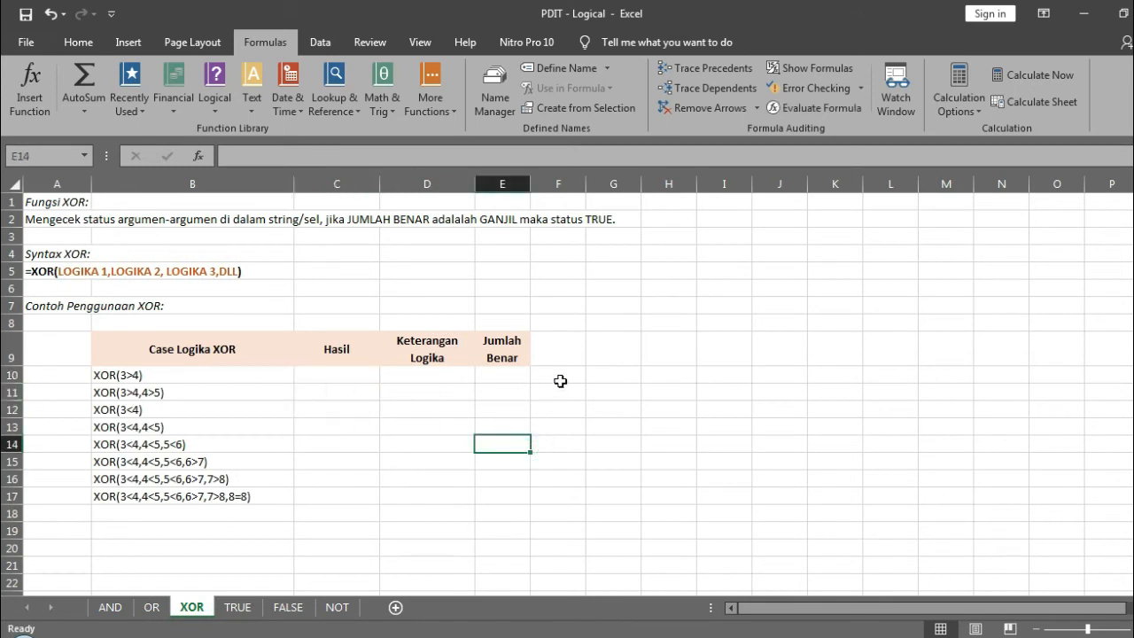
click(557, 354)
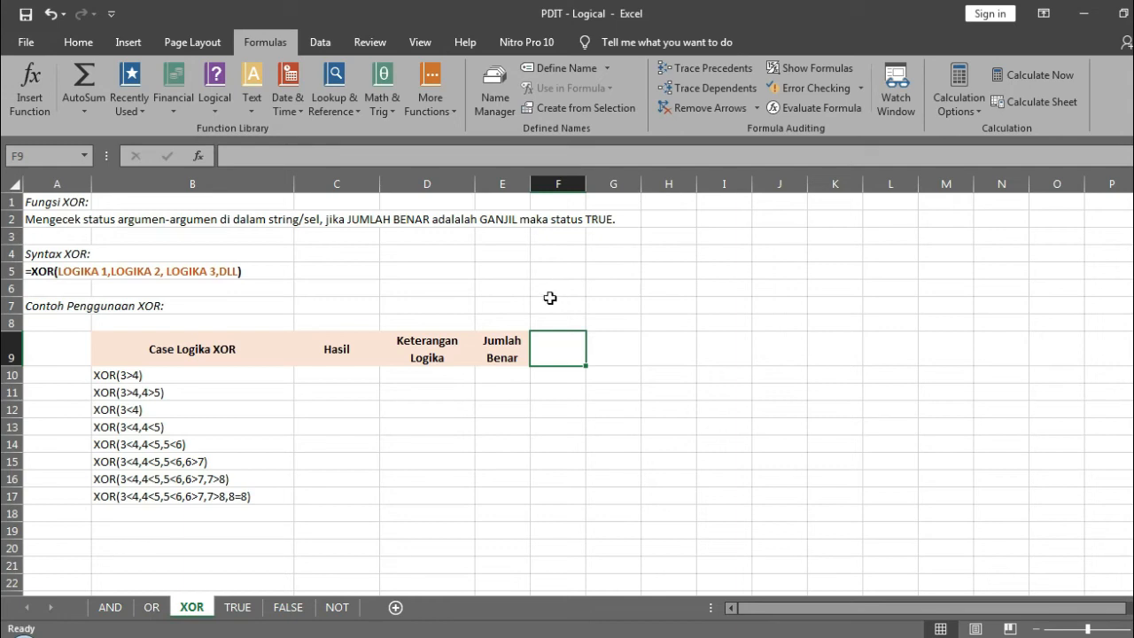
click(34, 272)
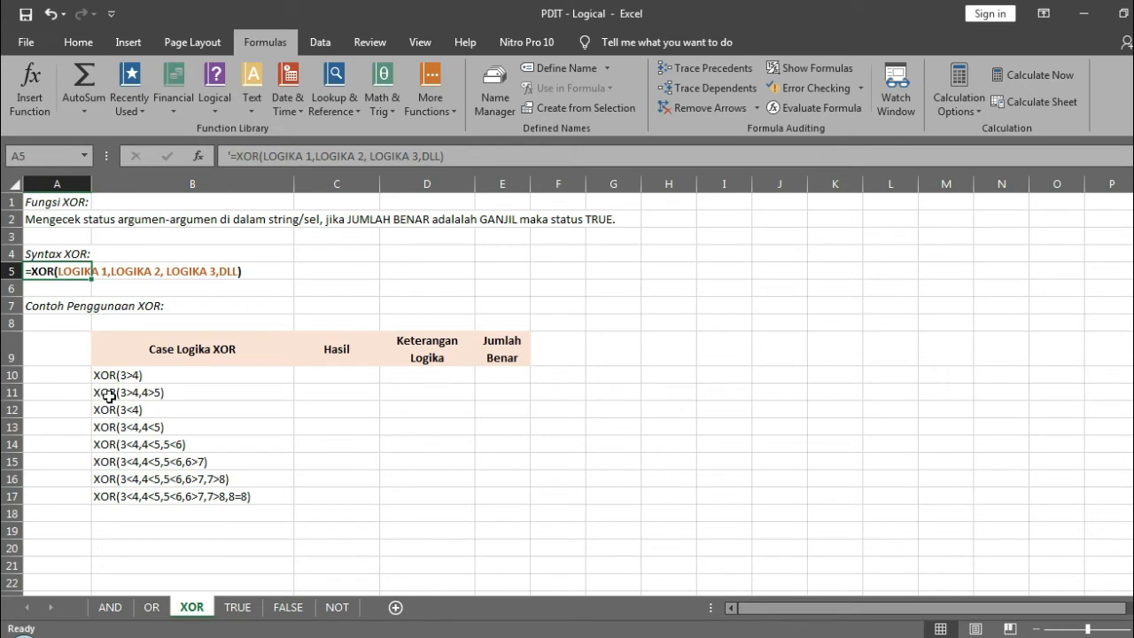
click(241, 347)
drag(245, 372, 258, 503)
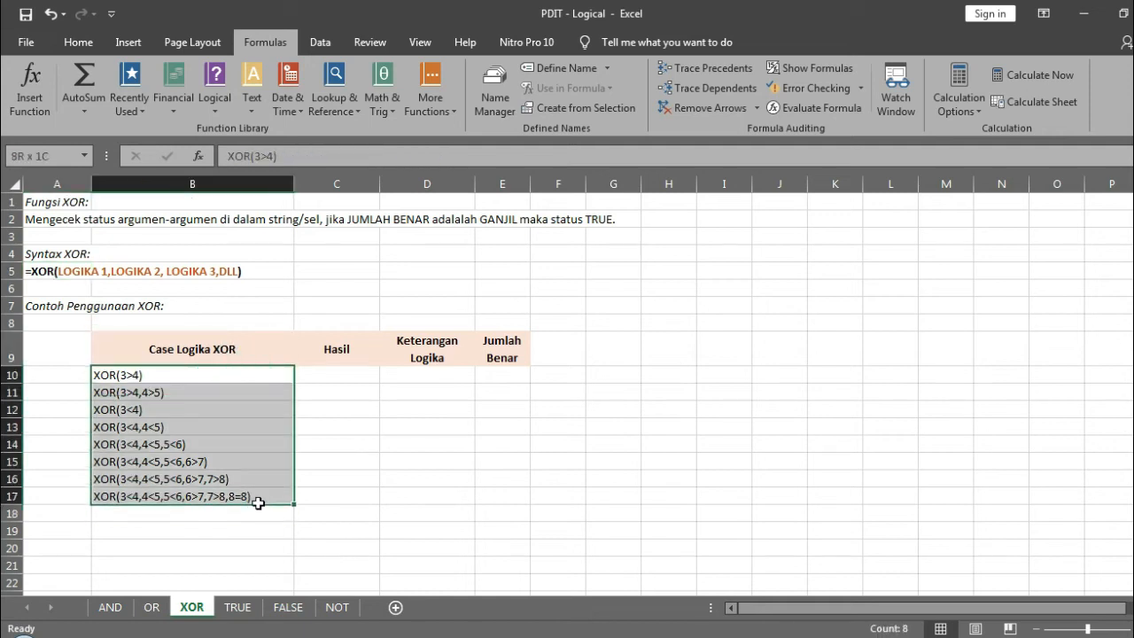
click(251, 377)
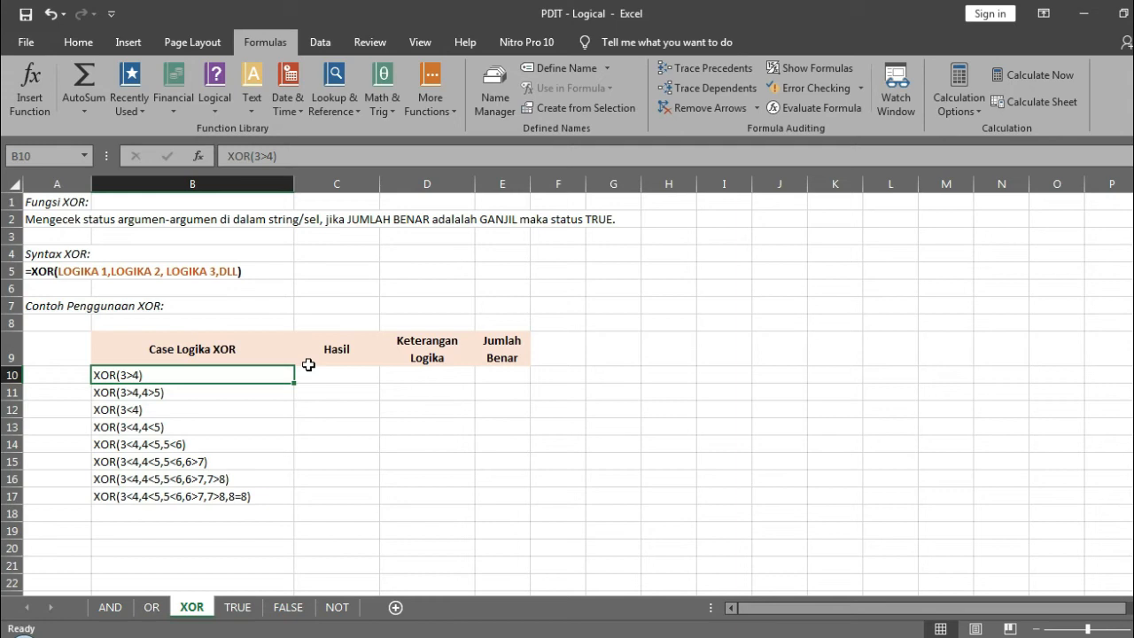
click(269, 392)
click(270, 411)
click(271, 429)
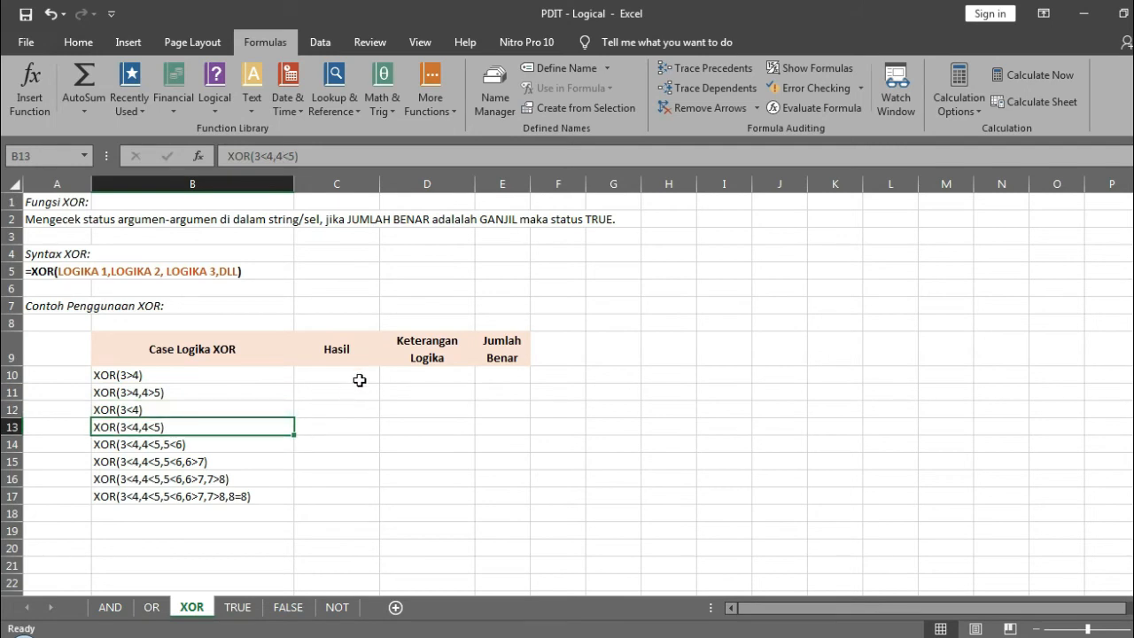
Step: Copy the expression text XOR(3>4) from inside cell B10, leaving the cell's content as it is
click(362, 376)
click(152, 375)
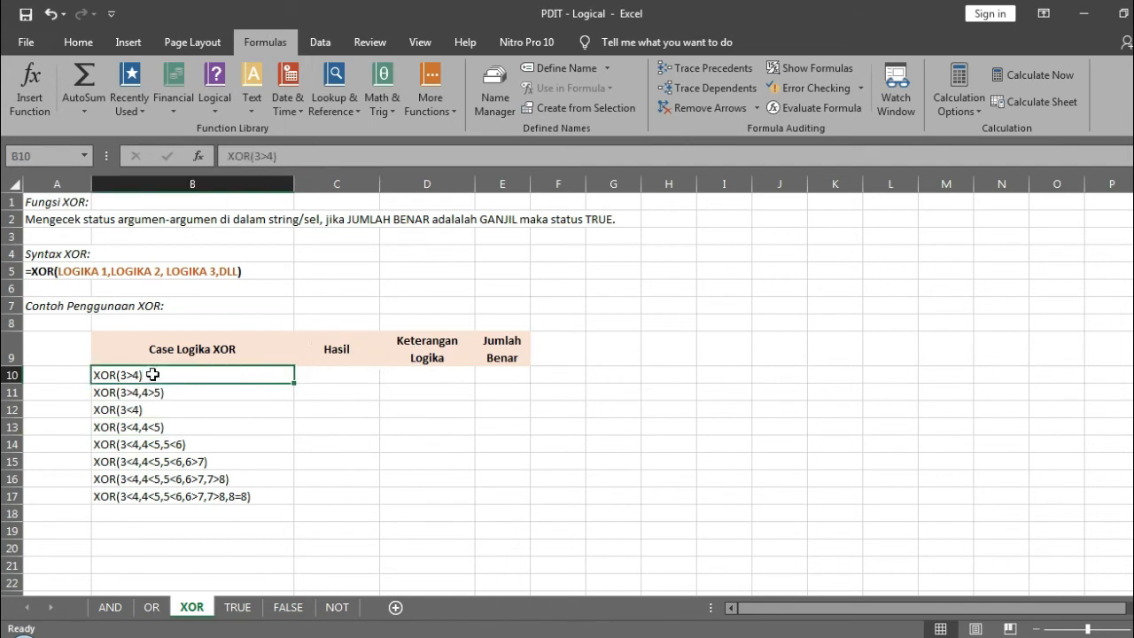
double_click(159, 374)
drag(144, 375, 94, 375)
key(ctrl+c)
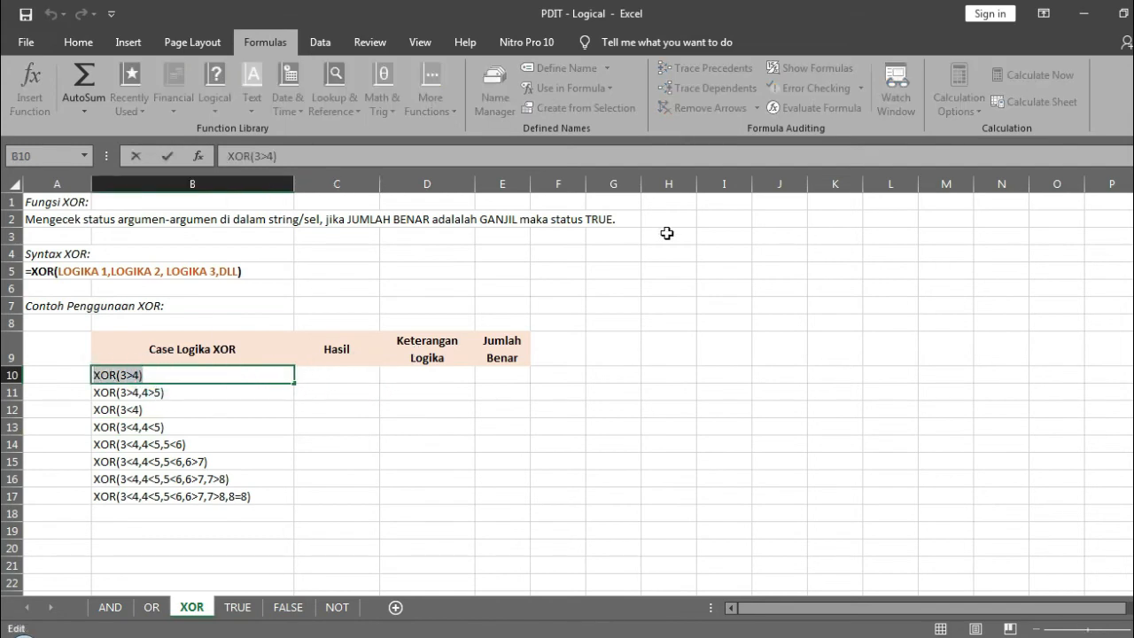
key(Return)
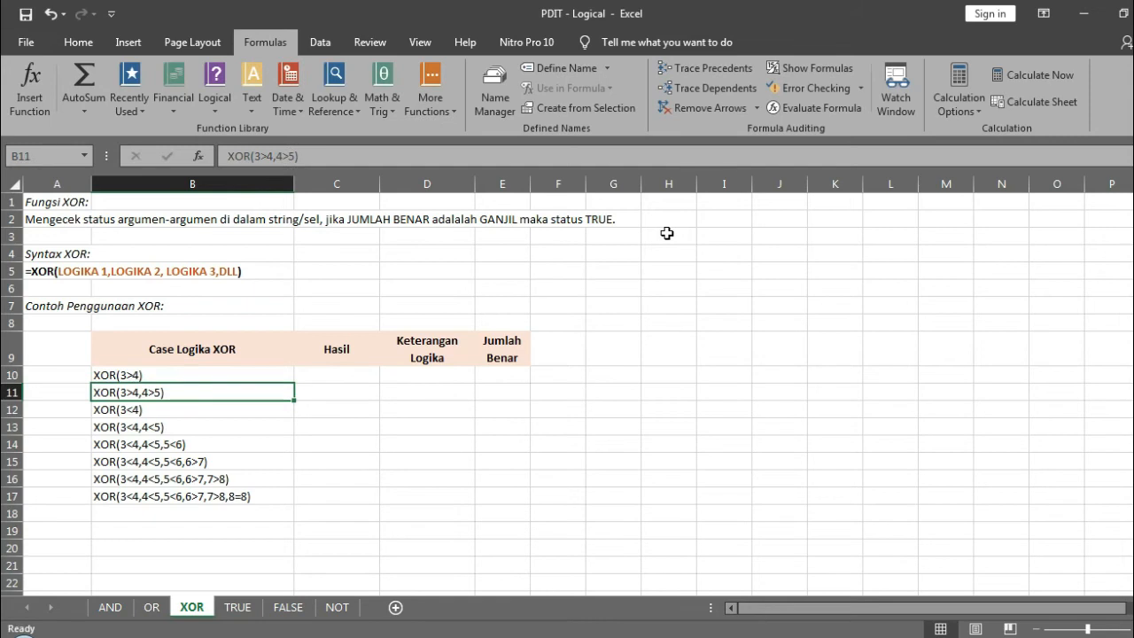
Step: Paste the copied expression into C10 and prefix it with an equals sign to make the formula =XOR(3>4)
click(363, 374)
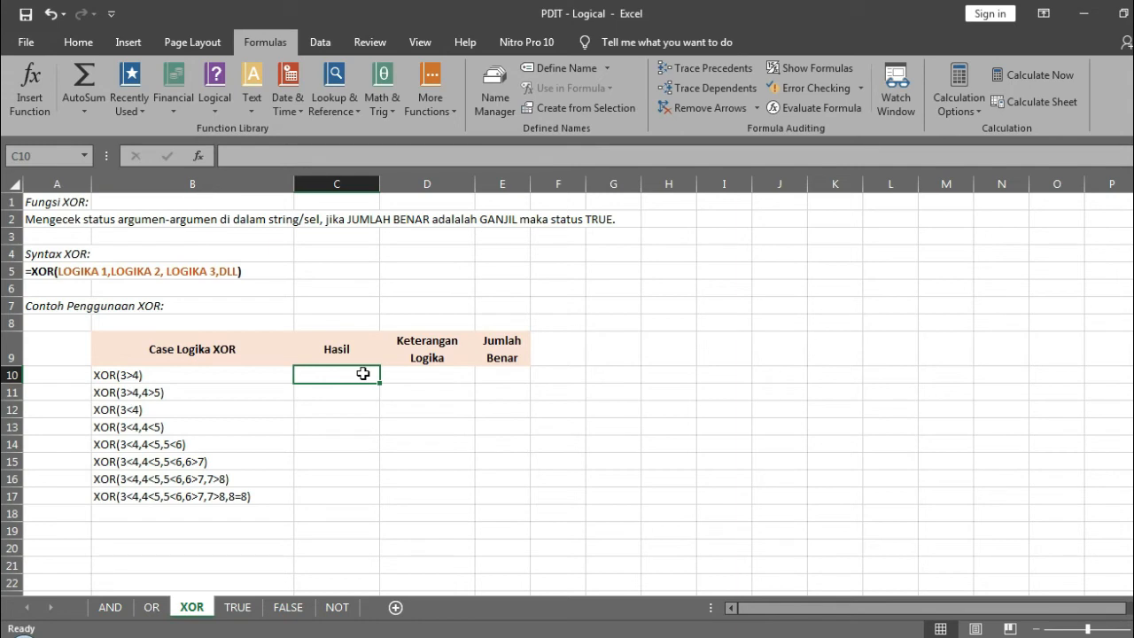
click(437, 155)
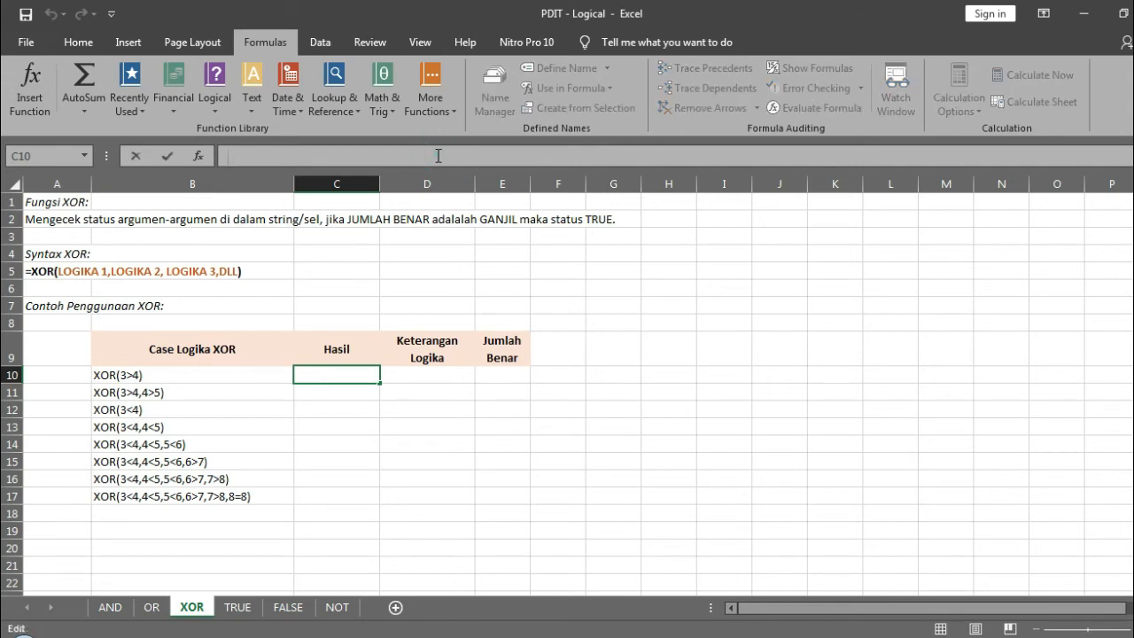
key(ctrl+v)
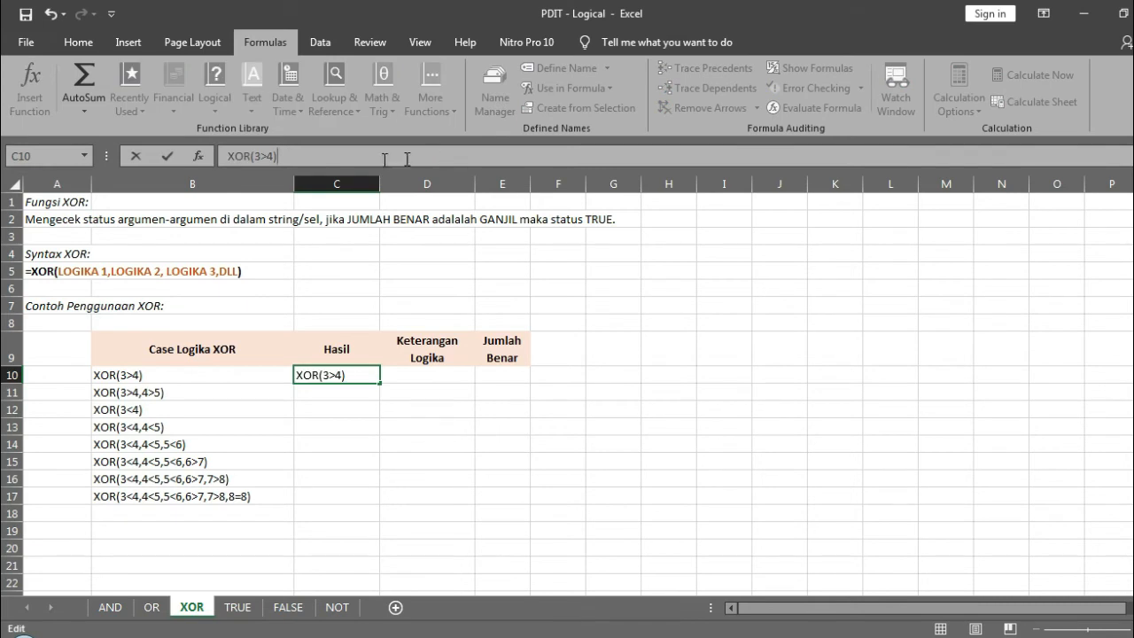
click(223, 156)
text(=)
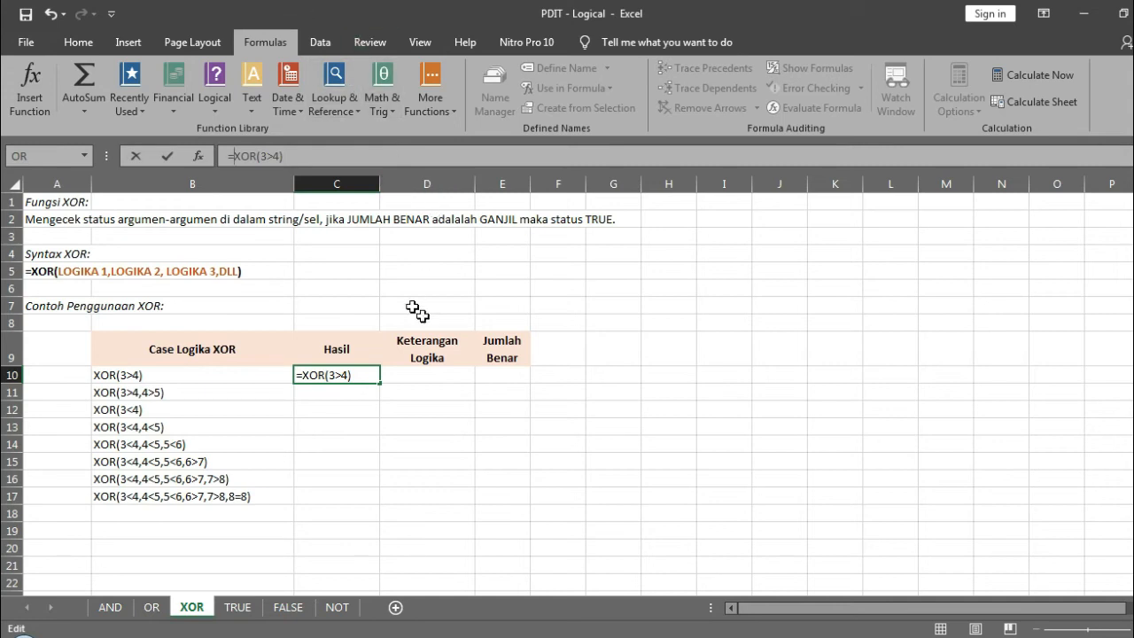
key(Return)
key(Up)
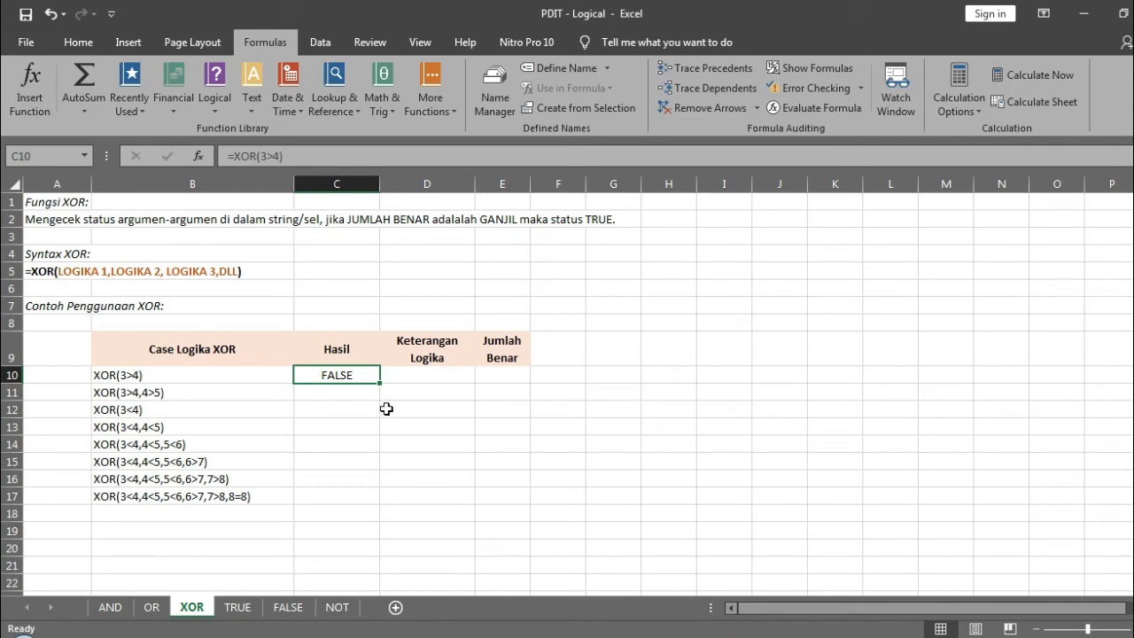
Step: Enter F as the Keterangan Logika in D10 and 0 as the Jumlah Benar in E10
click(432, 376)
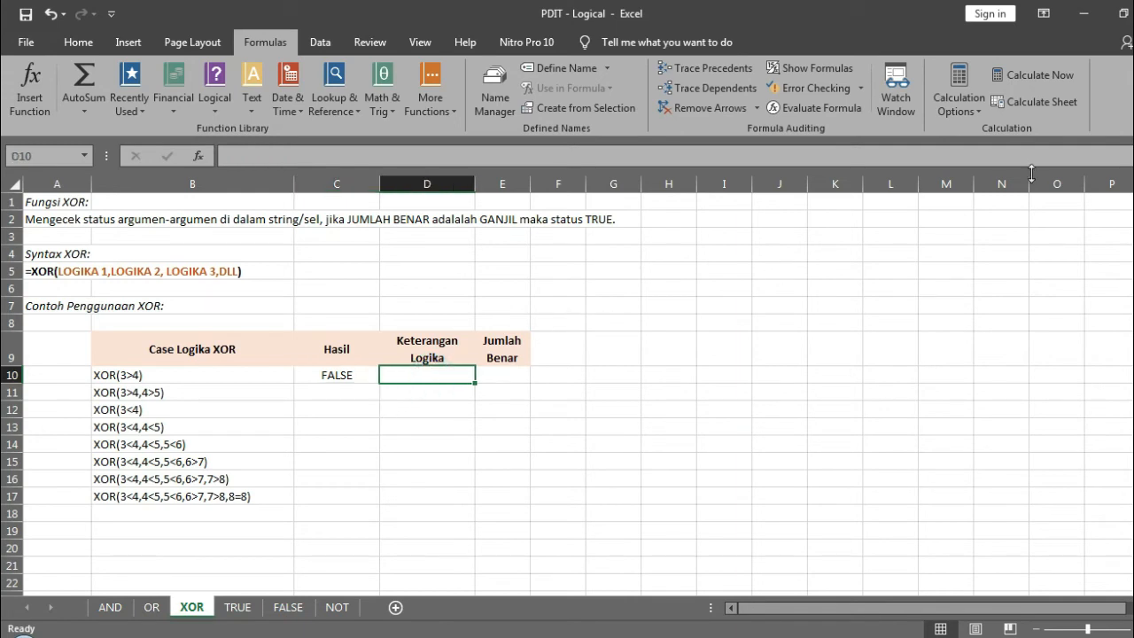
text(S)
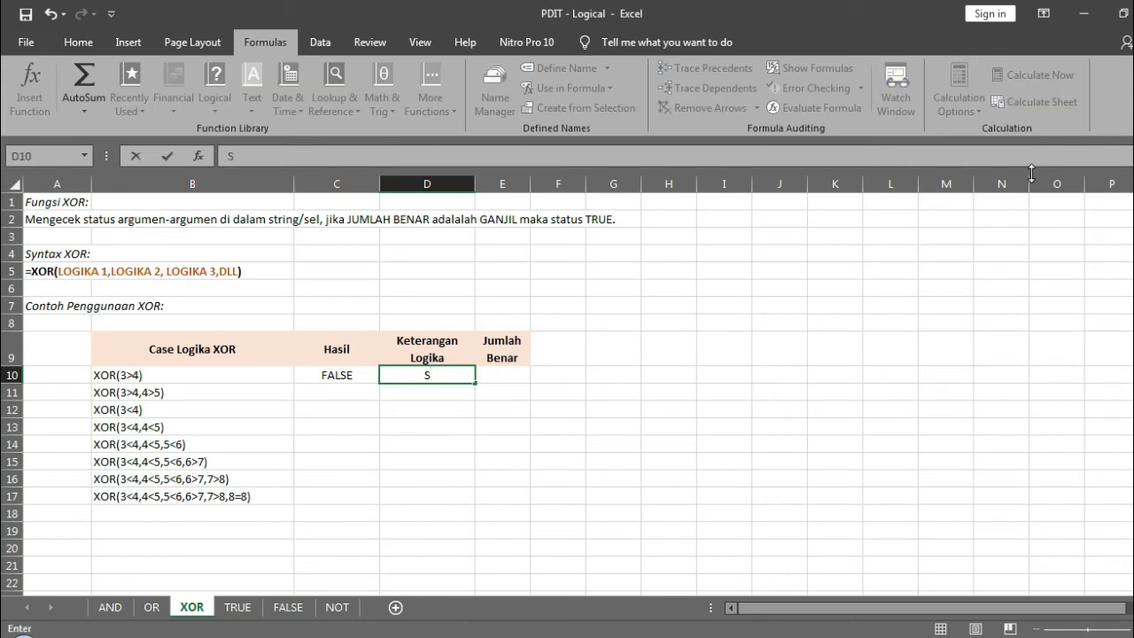
key(Escape)
text(F)
key(Return)
key(Up)
key(Right)
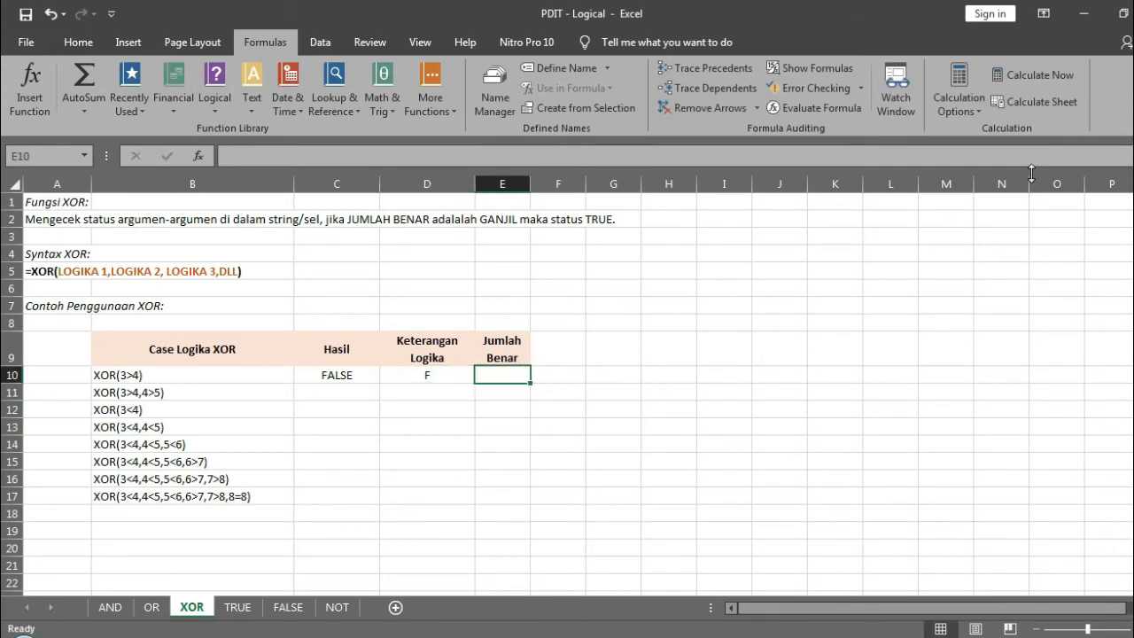
text(0)
key(Return)
key(Left)
key(Left)
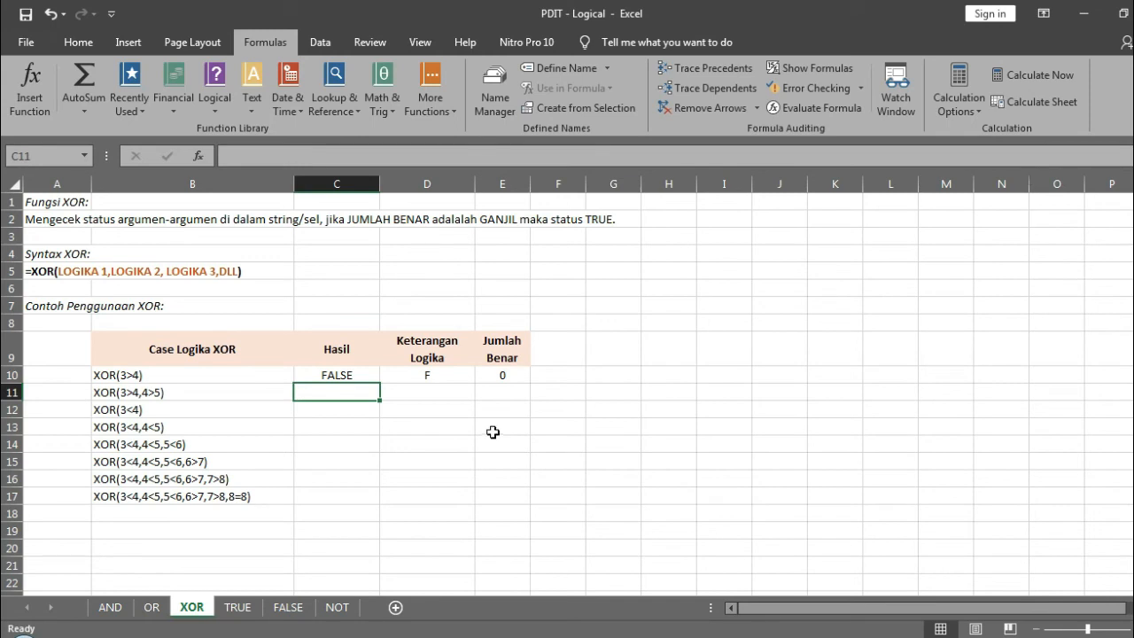
click(516, 373)
click(370, 375)
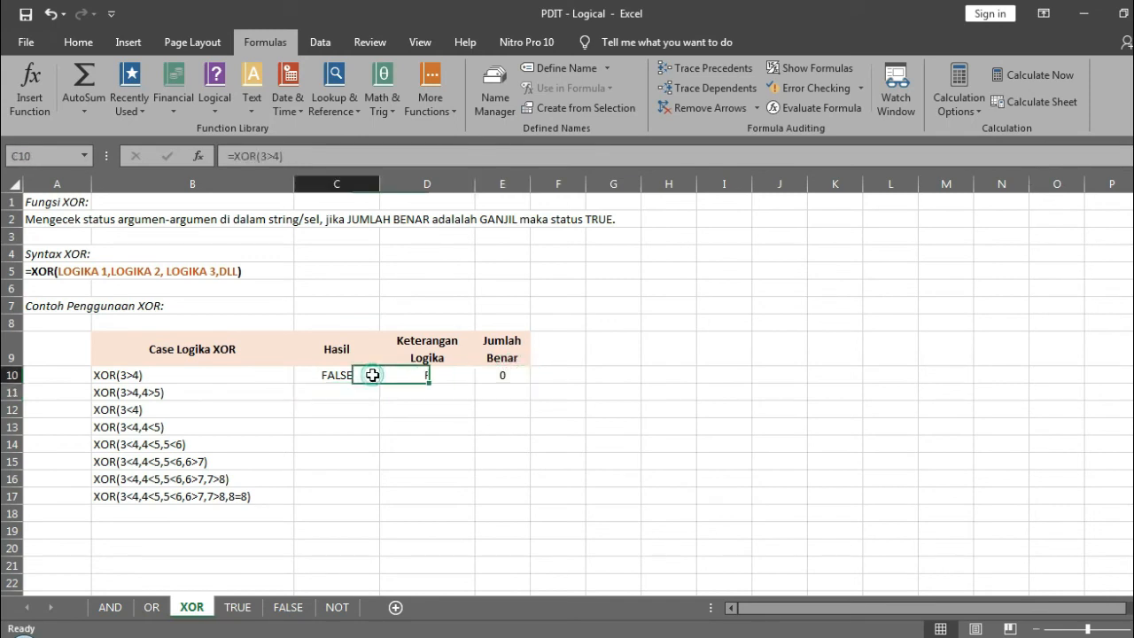
drag(502, 350, 481, 498)
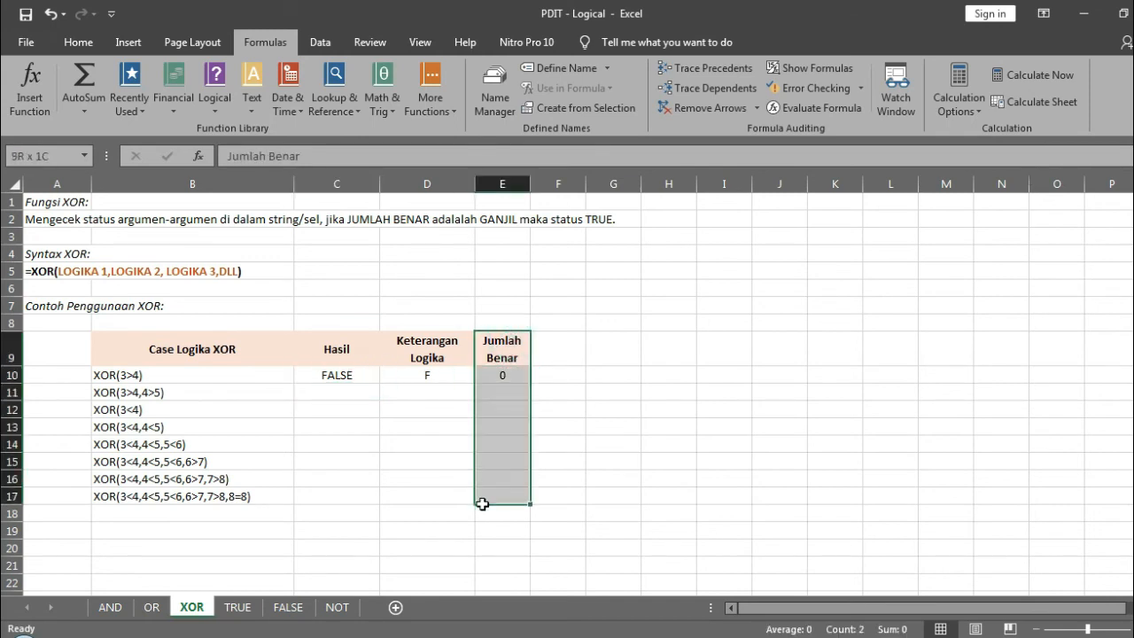
Step: Insert the XOR function from the Logical function library in C11 with 3>4 as Logical1 and 4>5 as Logical2
click(367, 394)
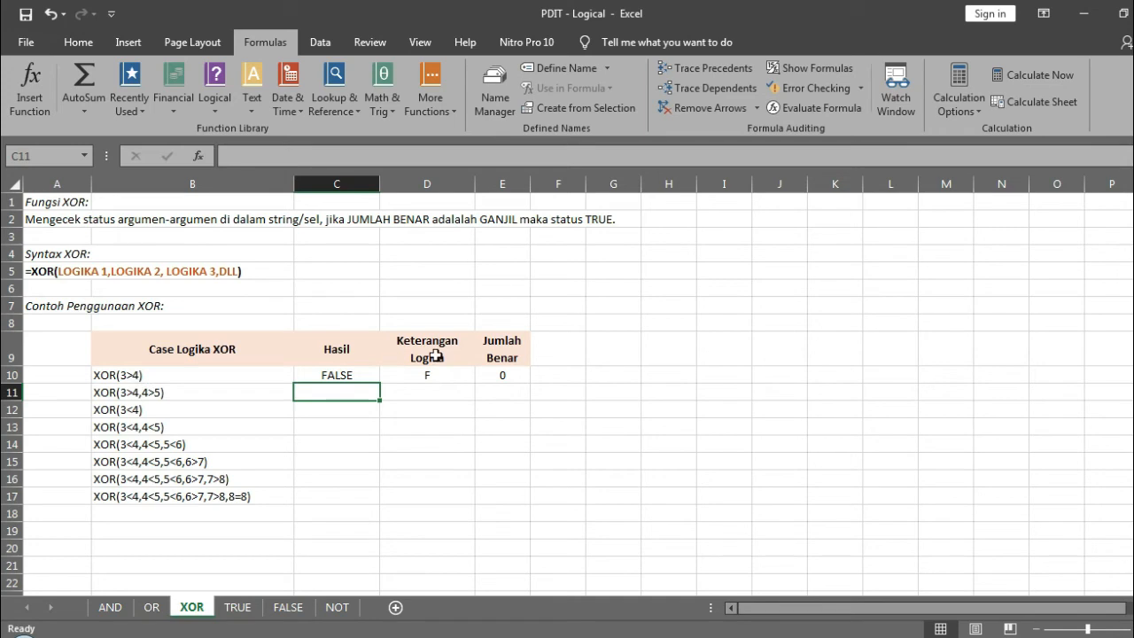
click(215, 99)
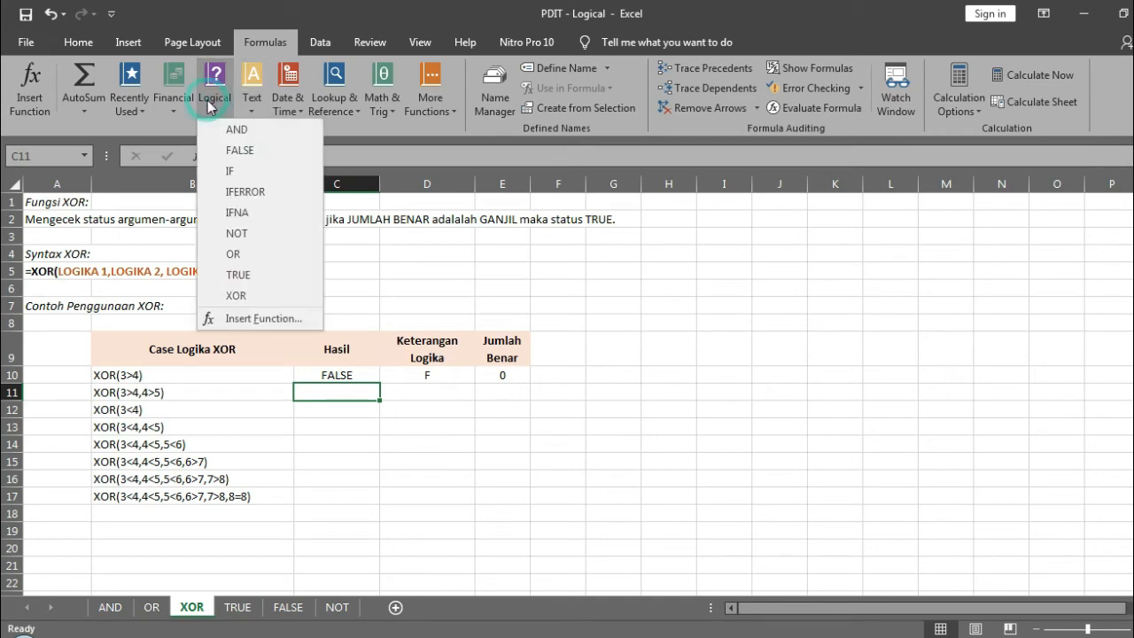
click(270, 44)
click(215, 99)
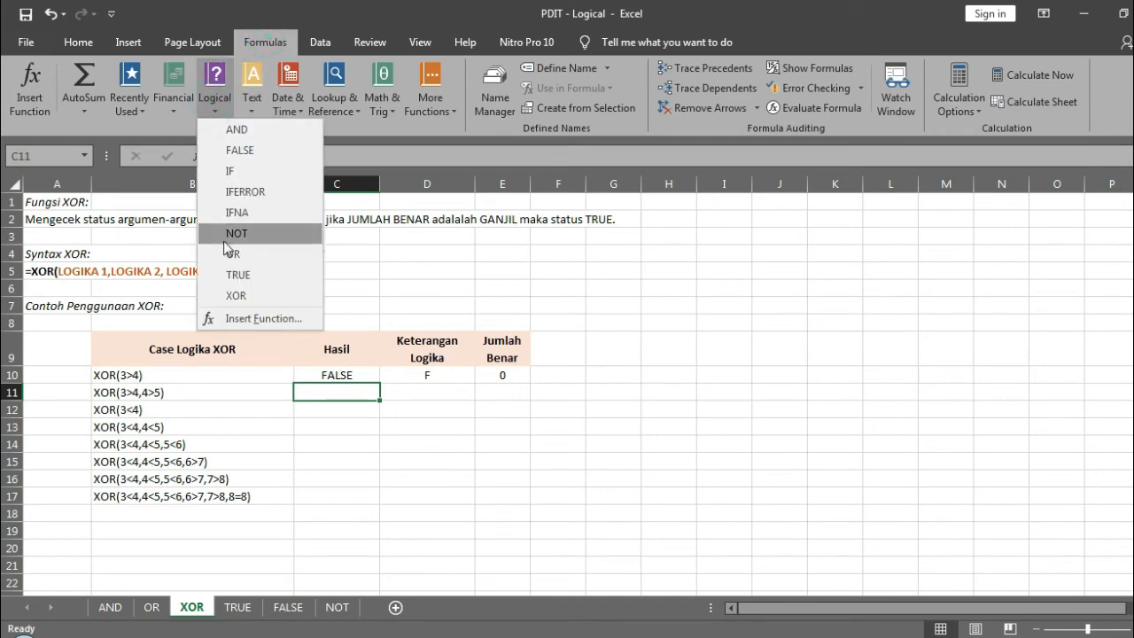
click(252, 301)
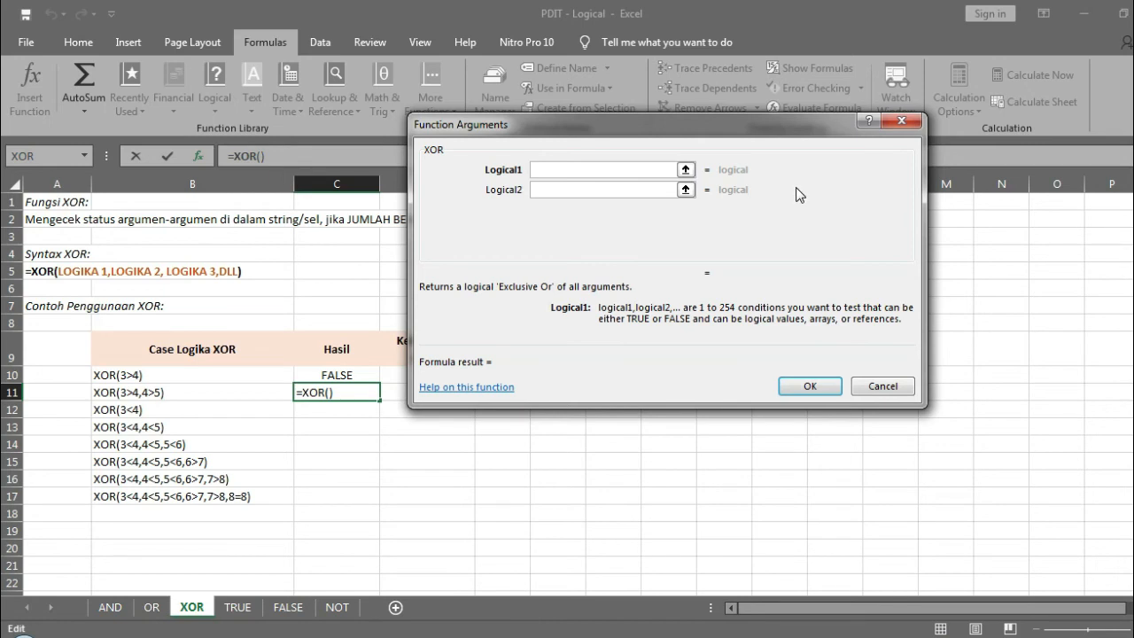
text(3>4)
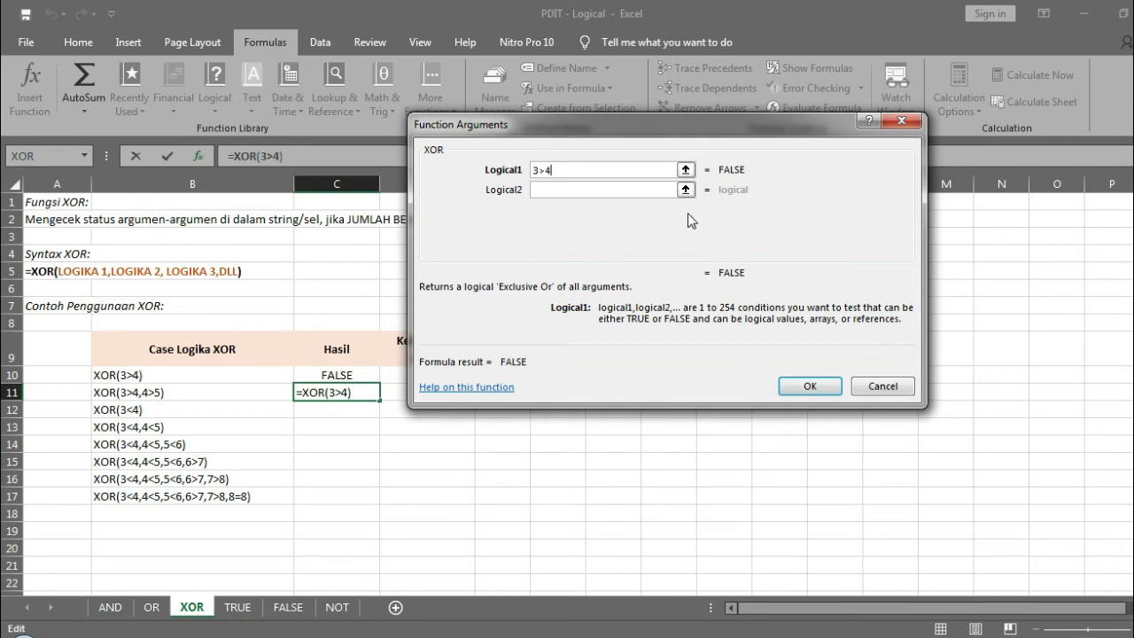
click(610, 190)
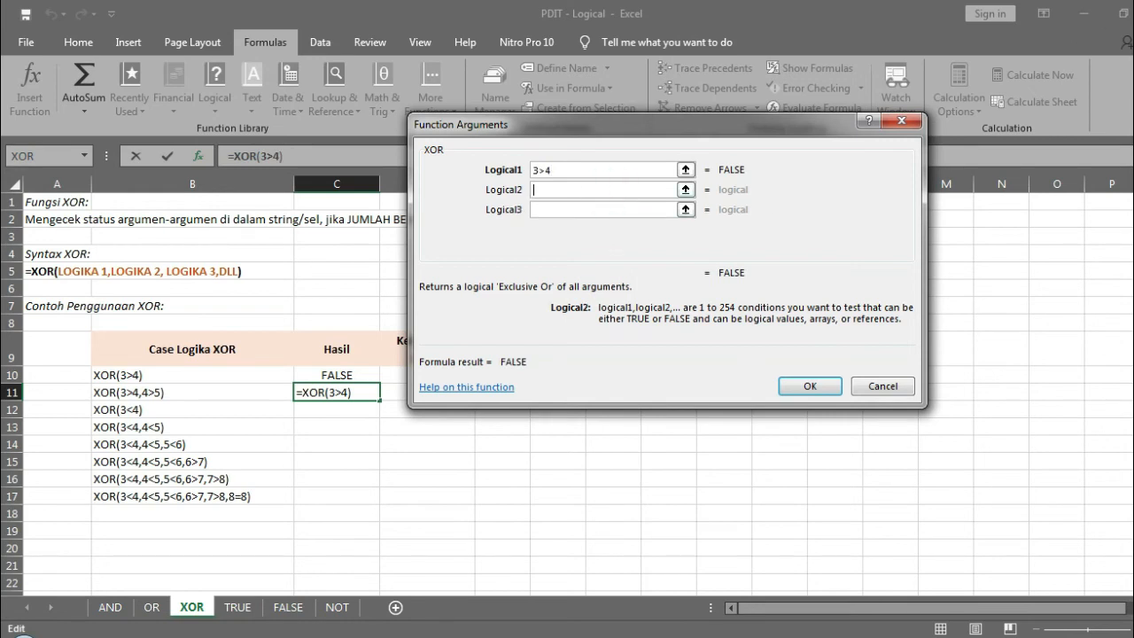
text(4>5)
click(810, 386)
Step: Enter F,F as the Keterangan Logika in D11 and 0 as the Jumlah Benar in E11
key(Right)
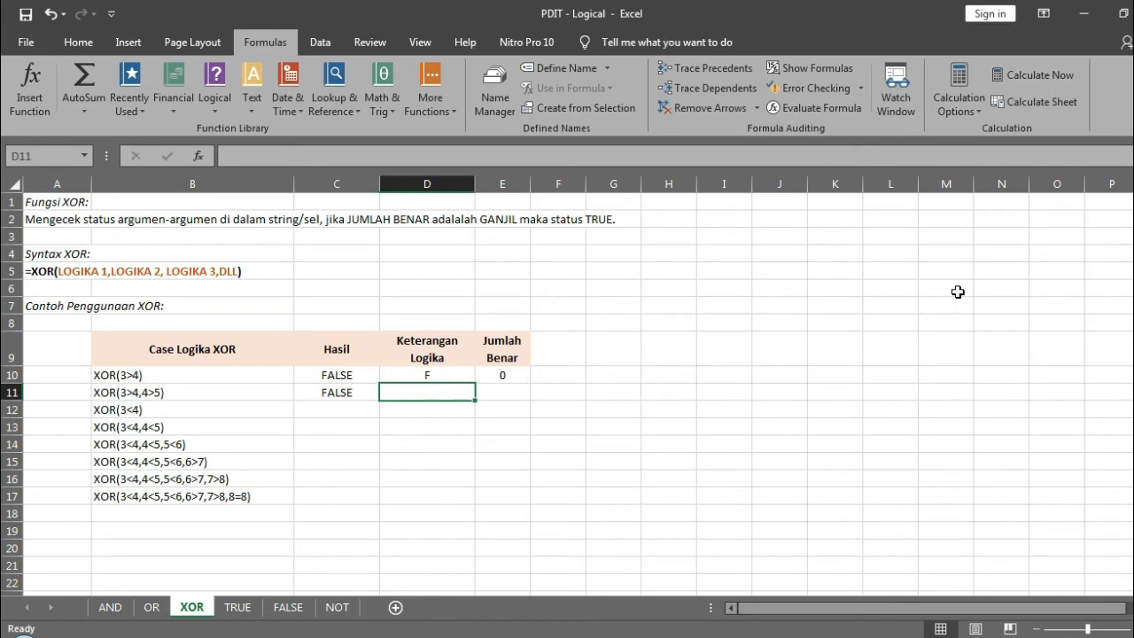
text(F,F)
key(Tab)
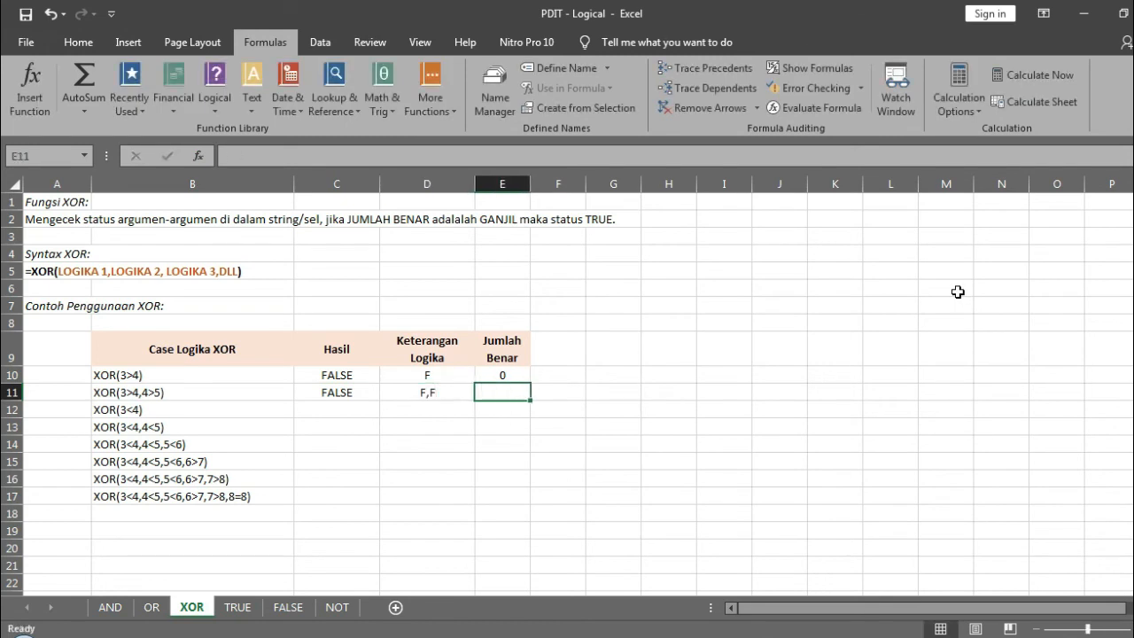
text(0)
key(Return)
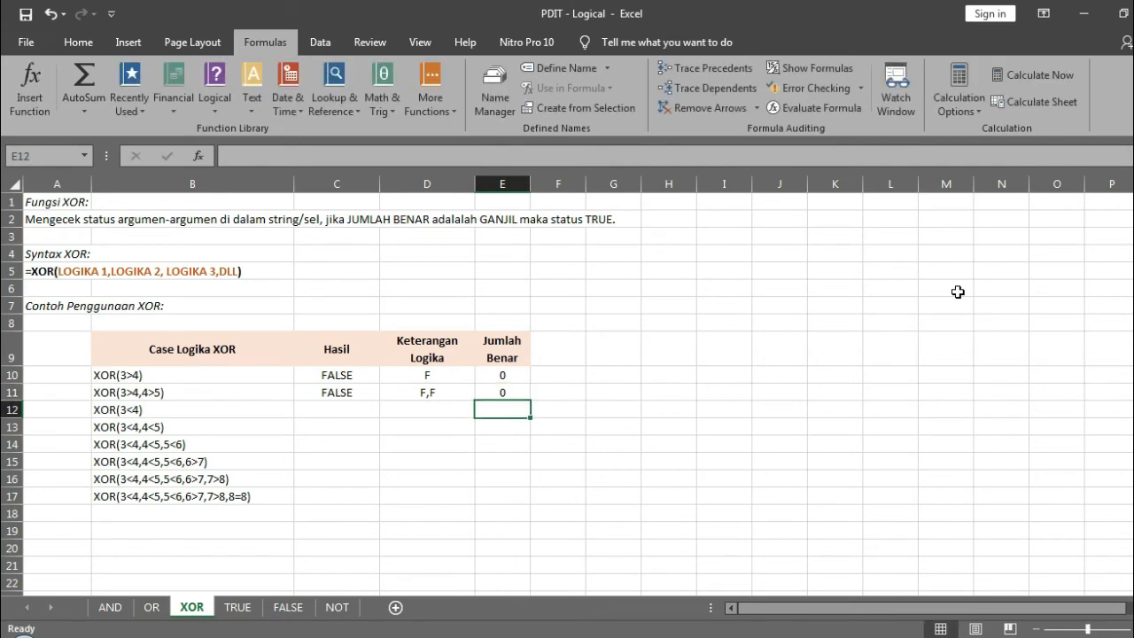
key(Left)
key(Left)
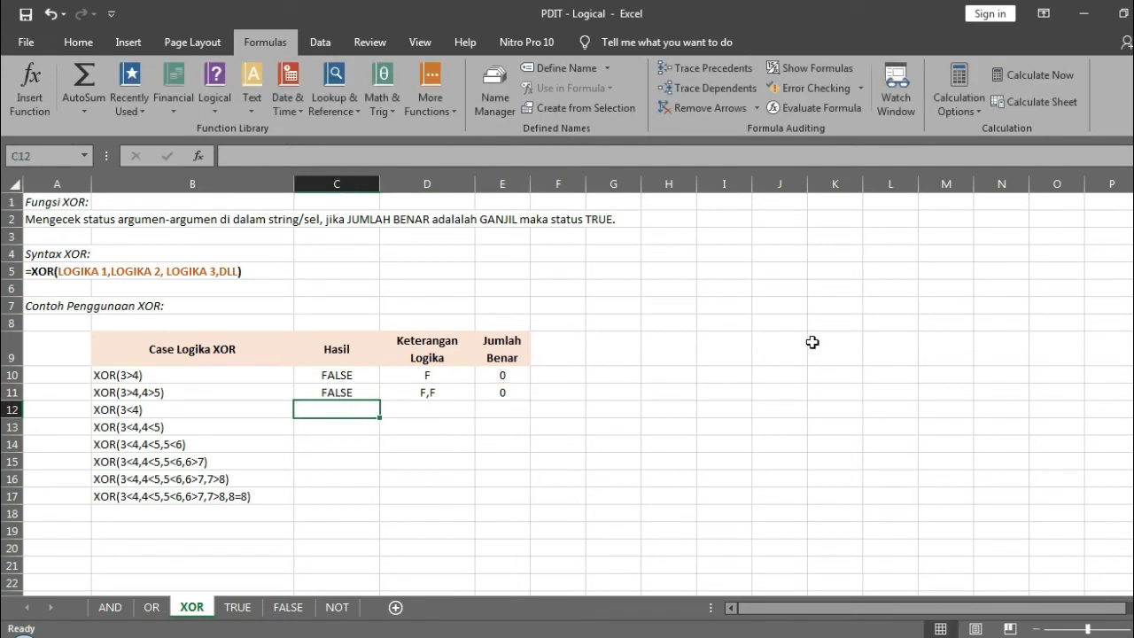
Step: Copy the expression text from B12 into C12 and prefix it with an equals sign to make the formula =XOR(3<4)
click(177, 410)
double_click(177, 410)
key(ctrl+c)
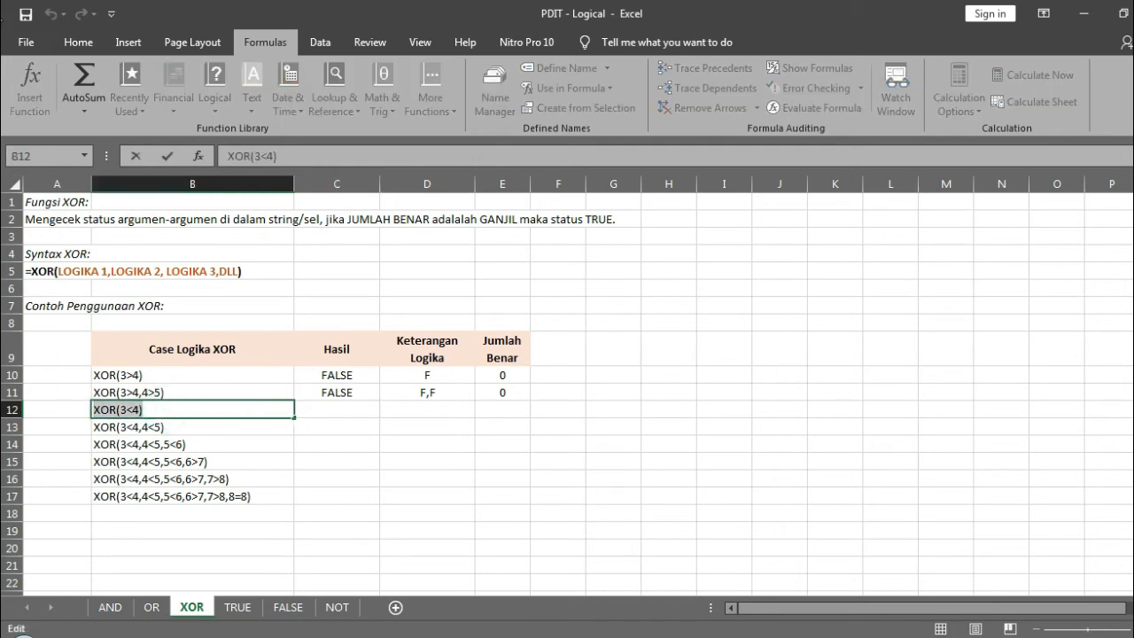
key(Return)
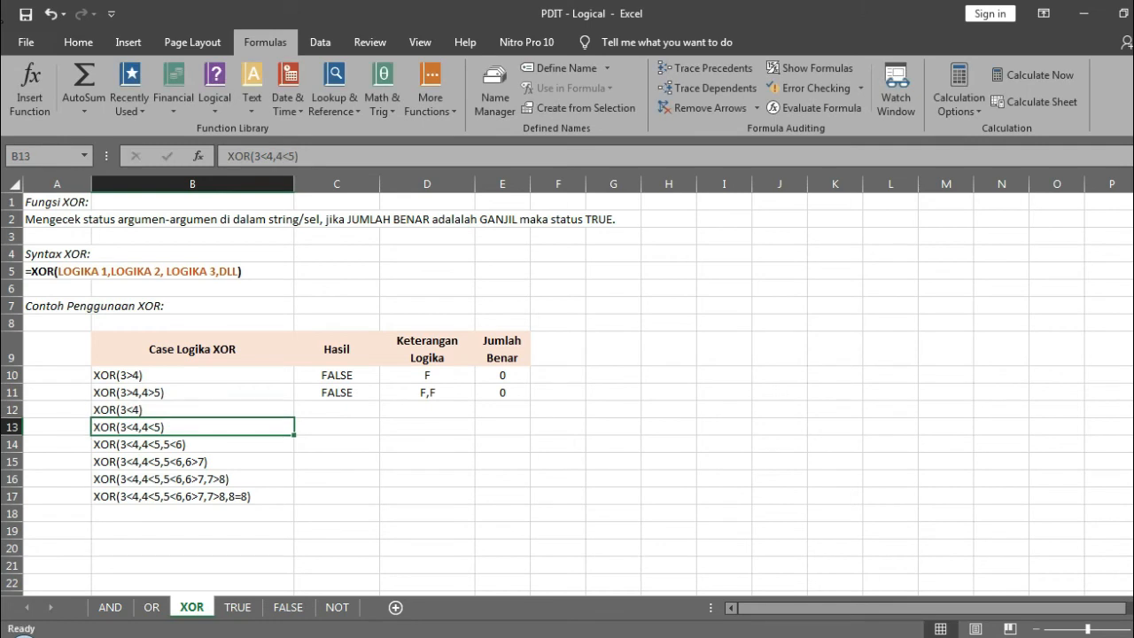
double_click(365, 408)
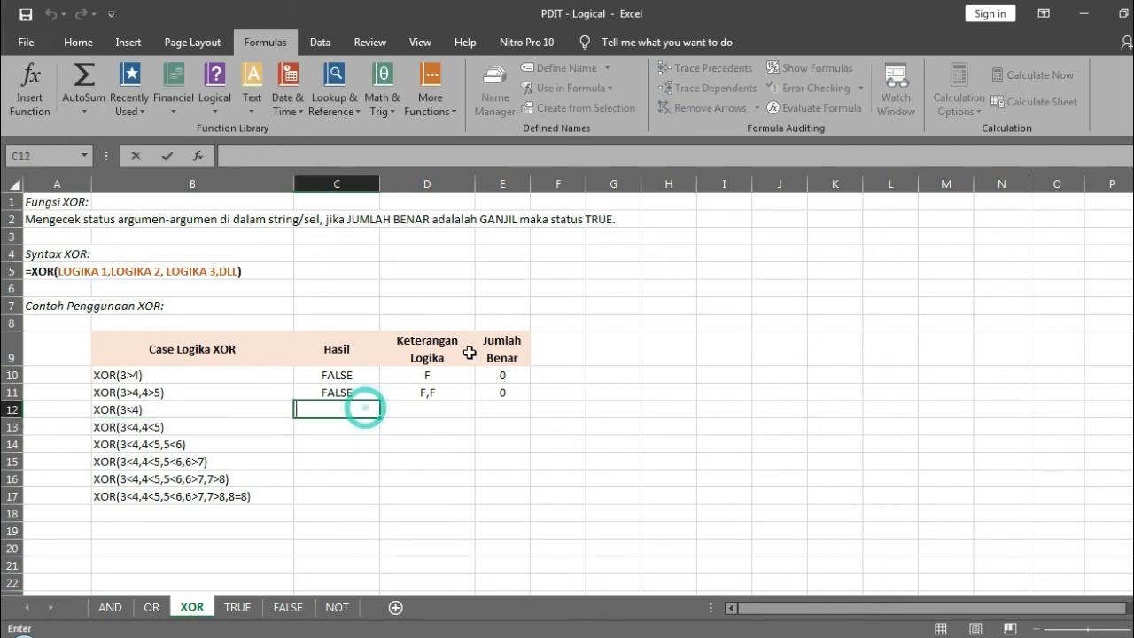
key(ctrl+v)
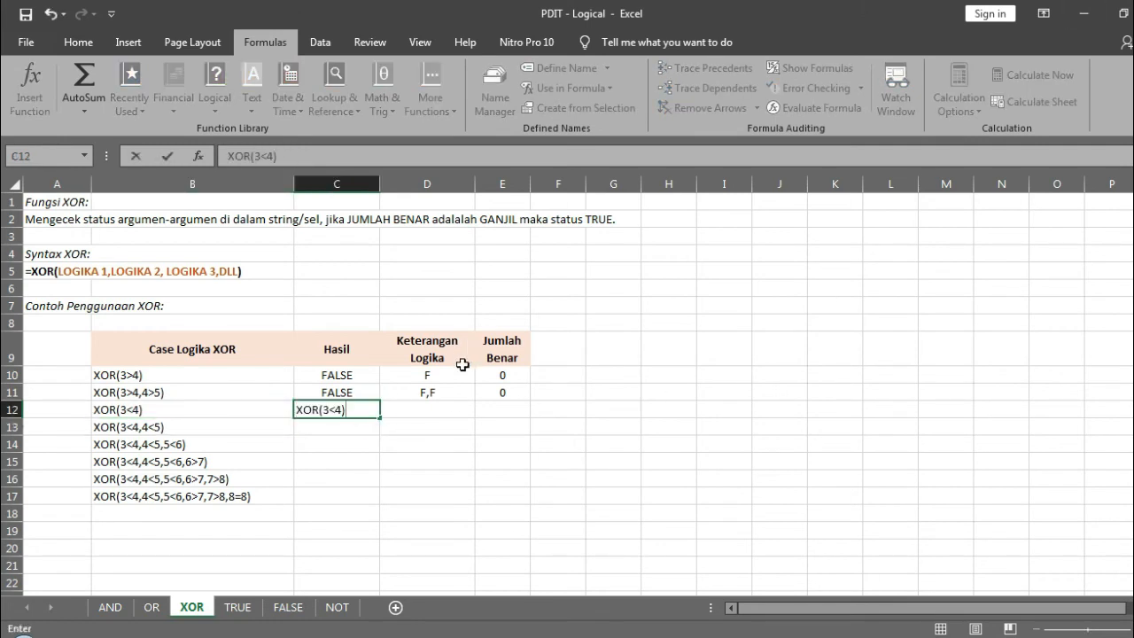
click(230, 165)
text(=)
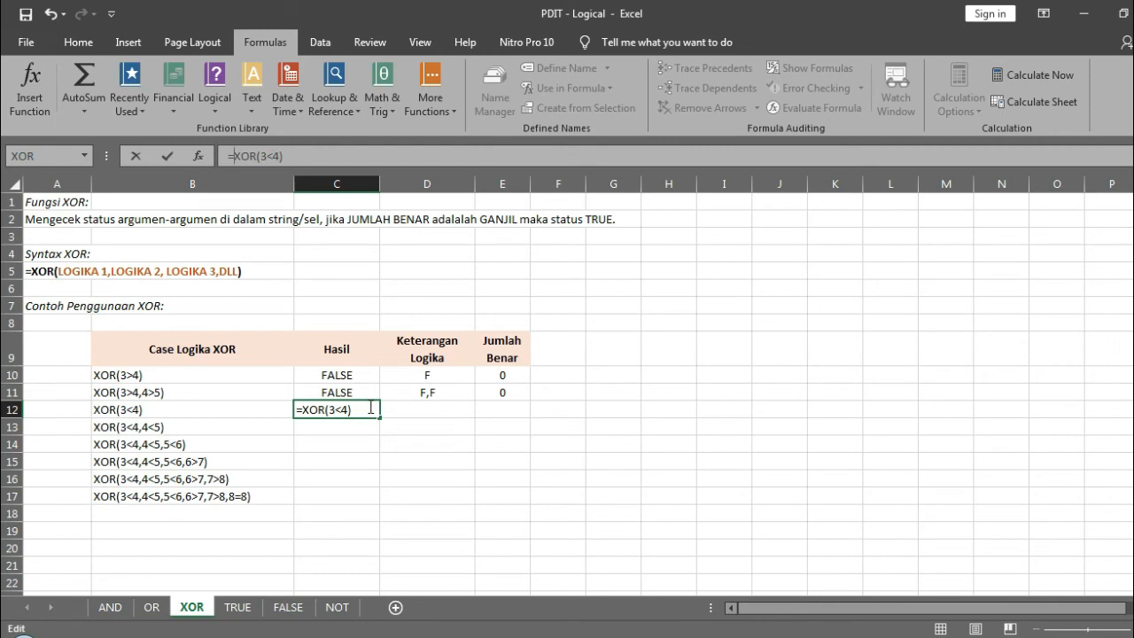
key(Return)
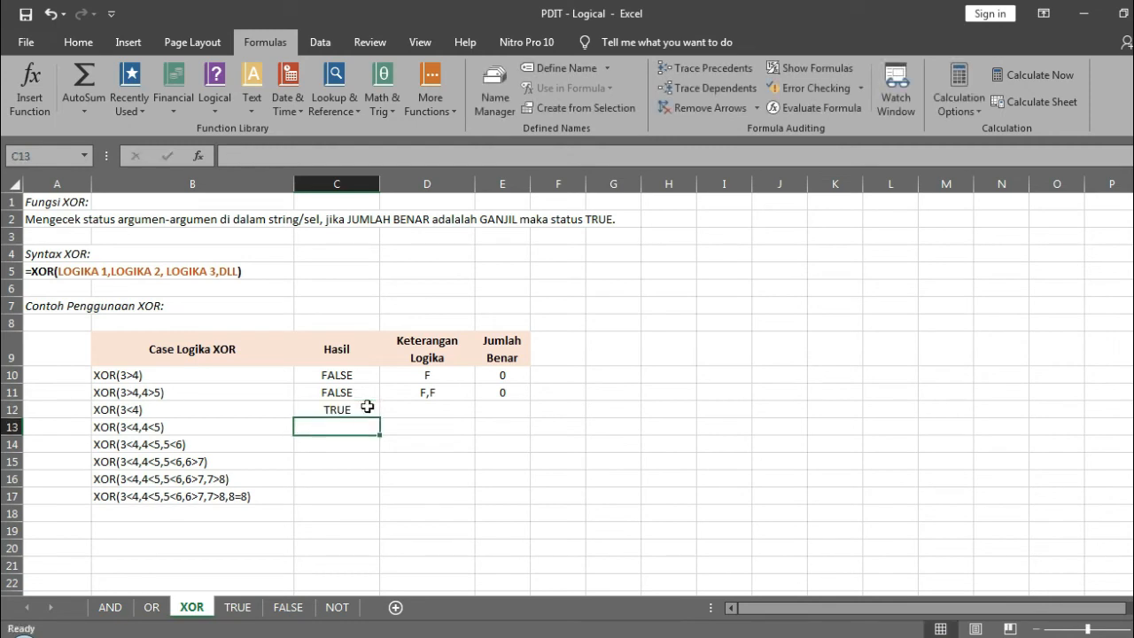
Step: Enter T as the Keterangan Logika in D12 and 1 as the Jumlah Benar in E12
key(Up)
key(Right)
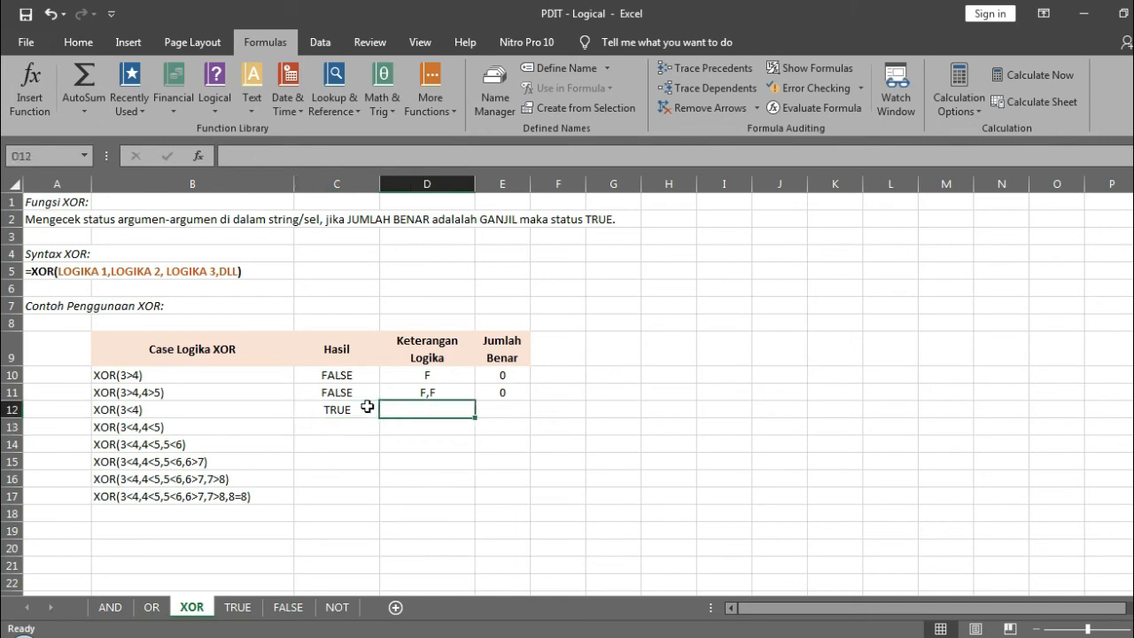
text(T)
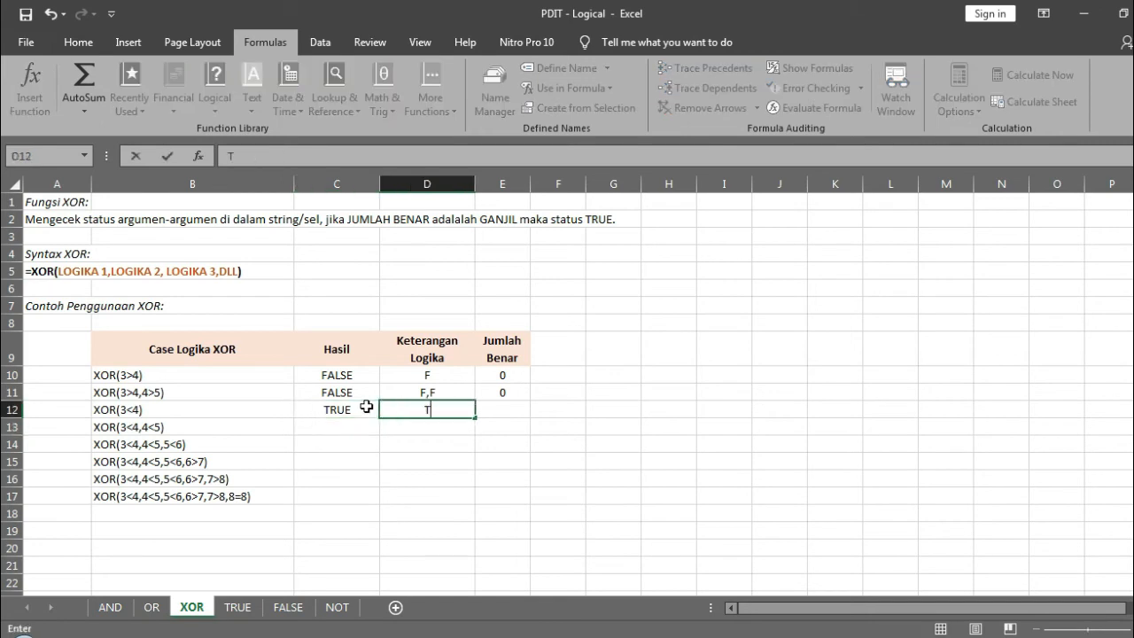
key(Tab)
text(1)
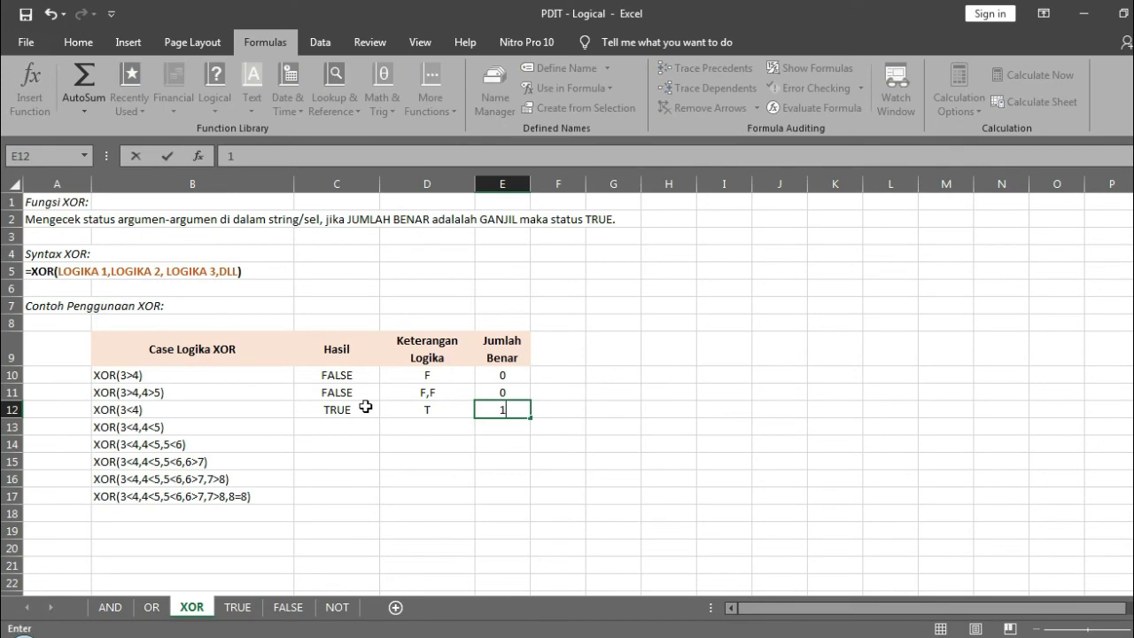
key(Return)
key(Up)
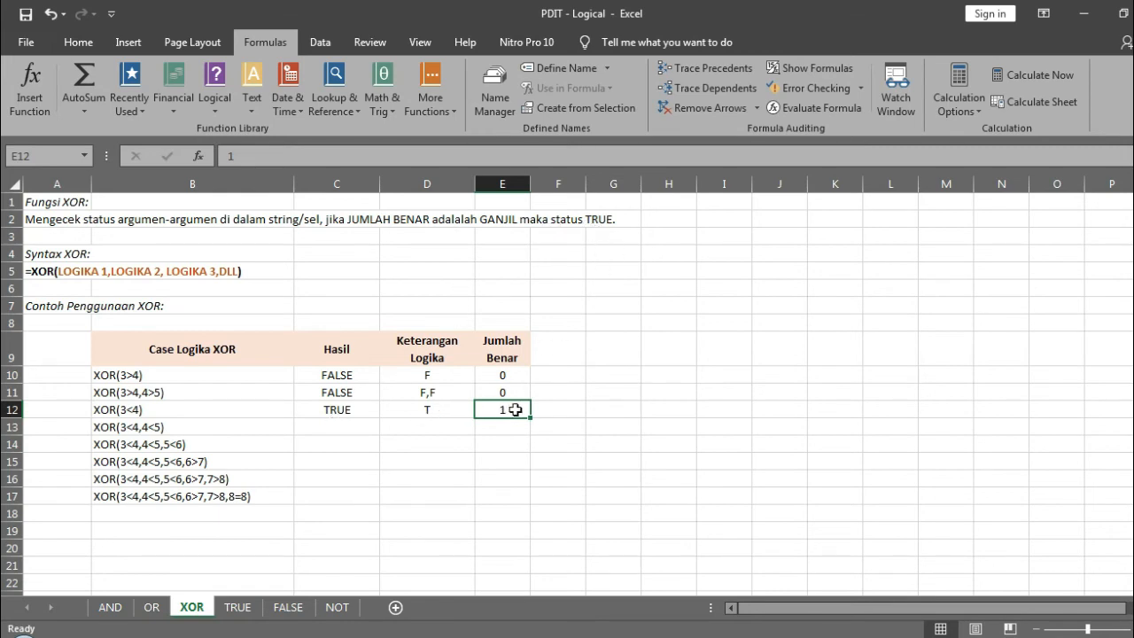
Step: Copy the expression text from B13 into C13 and prefix it with an equals sign to make the formula =XOR(3<4,4<5)
click(329, 429)
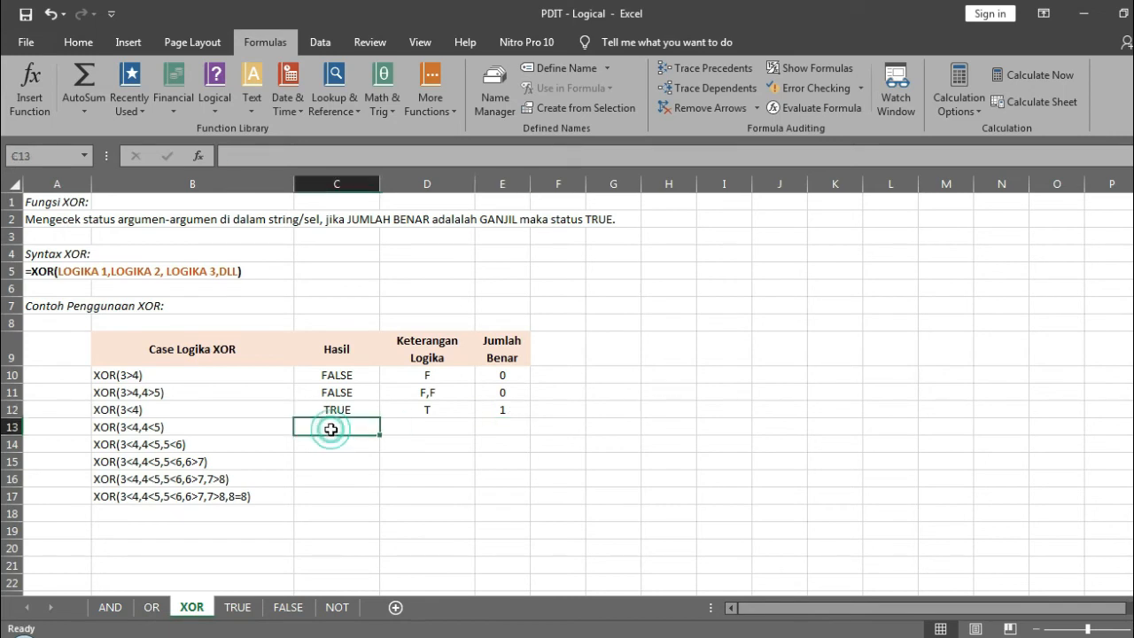
double_click(178, 427)
drag(168, 426, 78, 422)
key(ctrl+c)
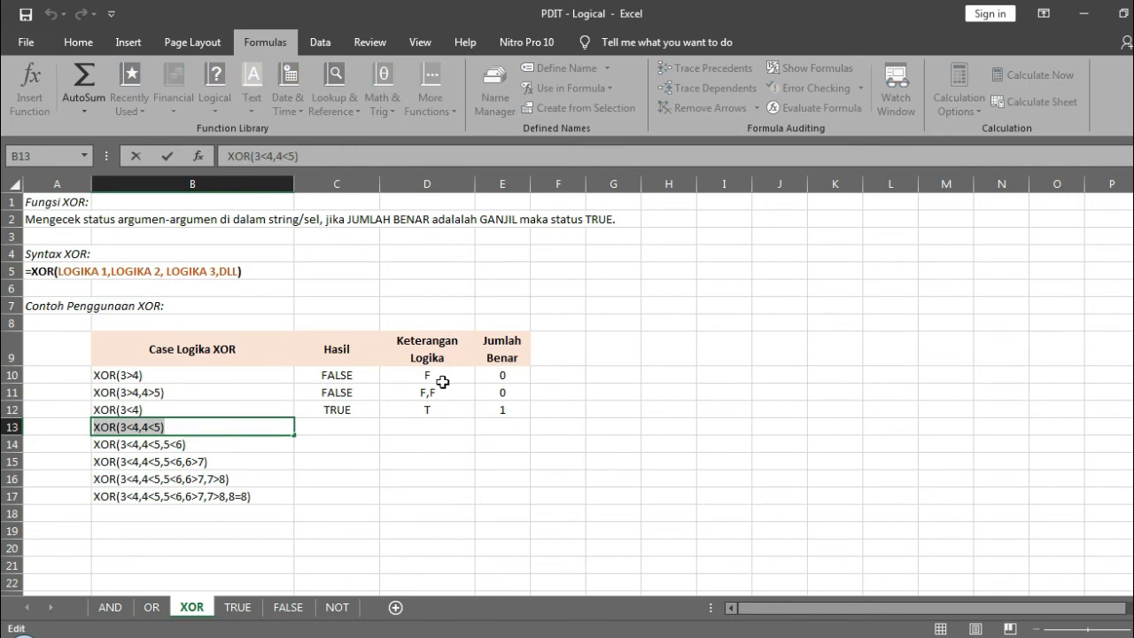
key(Escape)
key(Down)
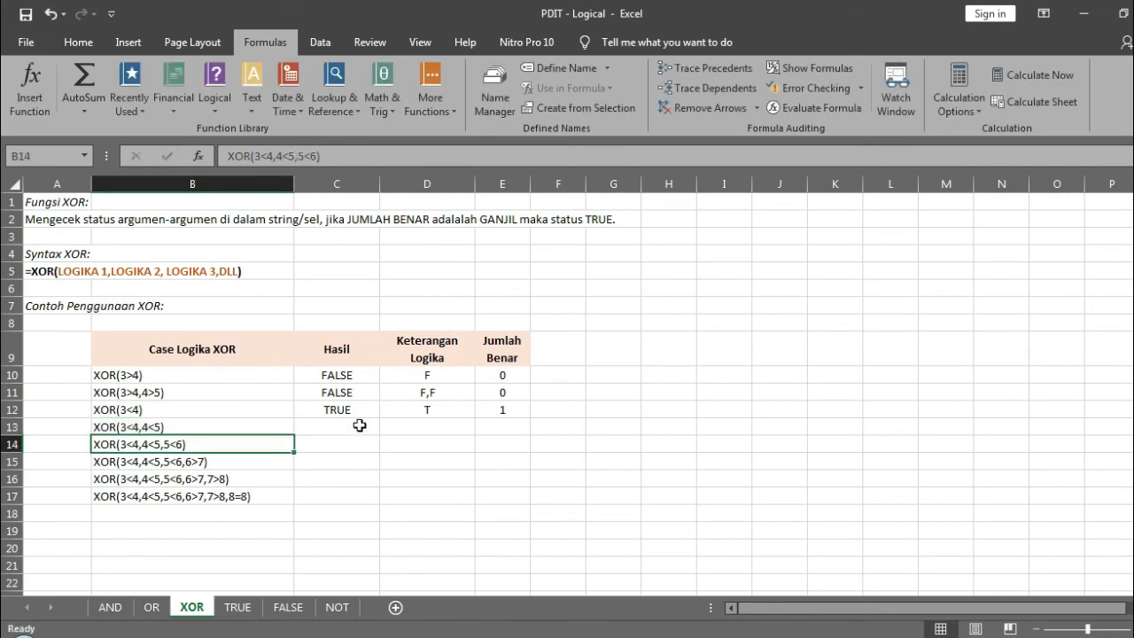
click(356, 426)
key(ctrl+v)
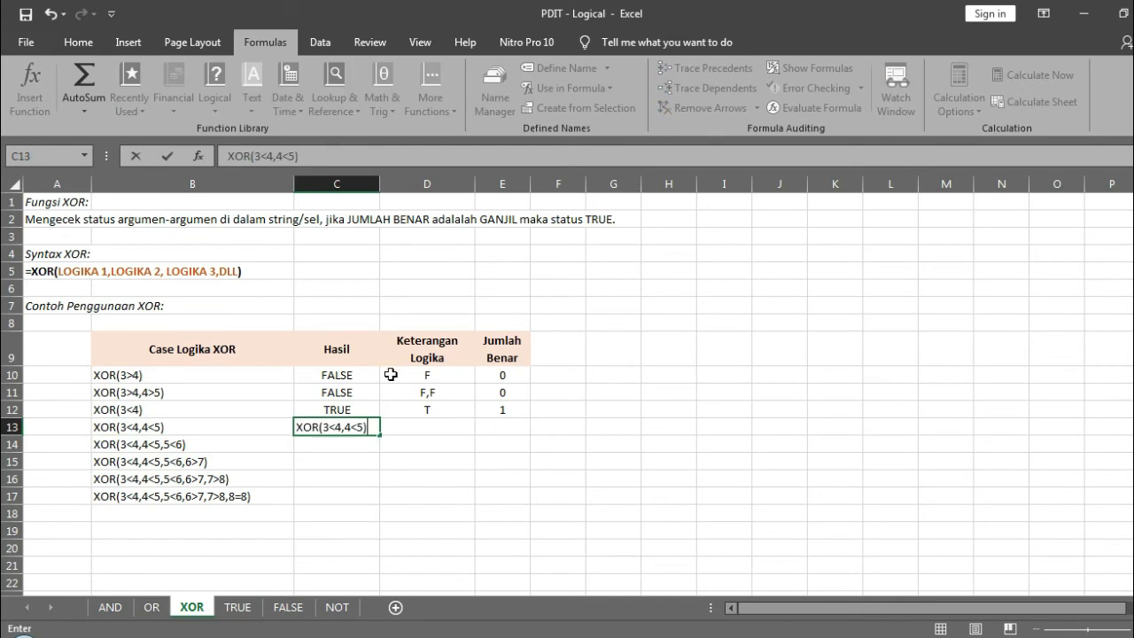
click(227, 157)
text(=)
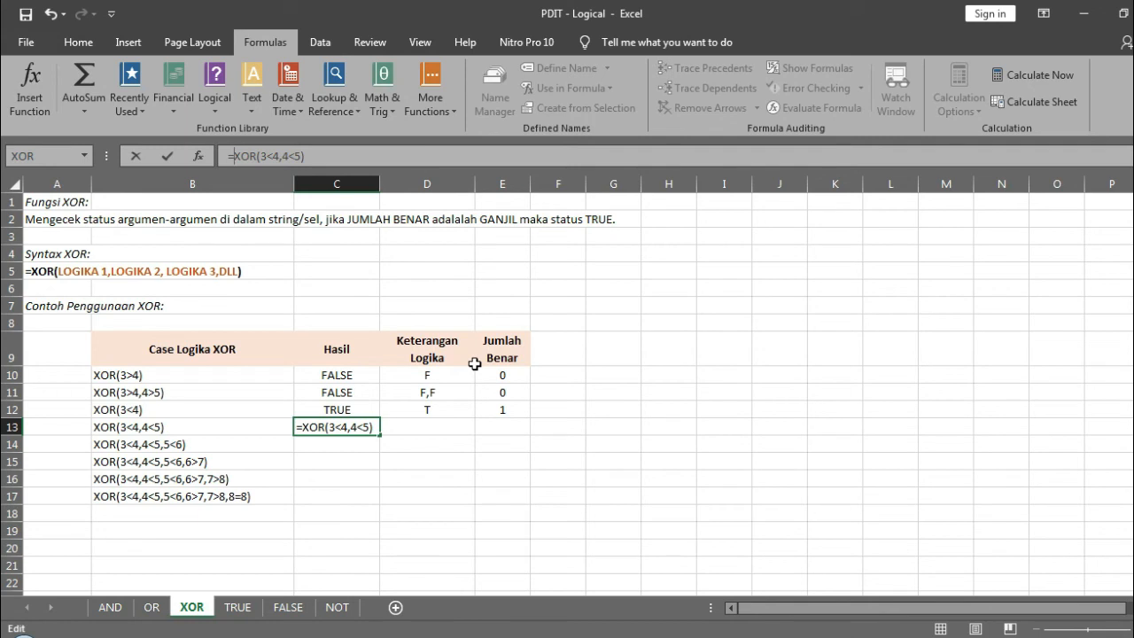
key(Return)
Step: Enter T,T as the Keterangan Logika in D13 and 2 as the Jumlah Benar in E13
key(Up)
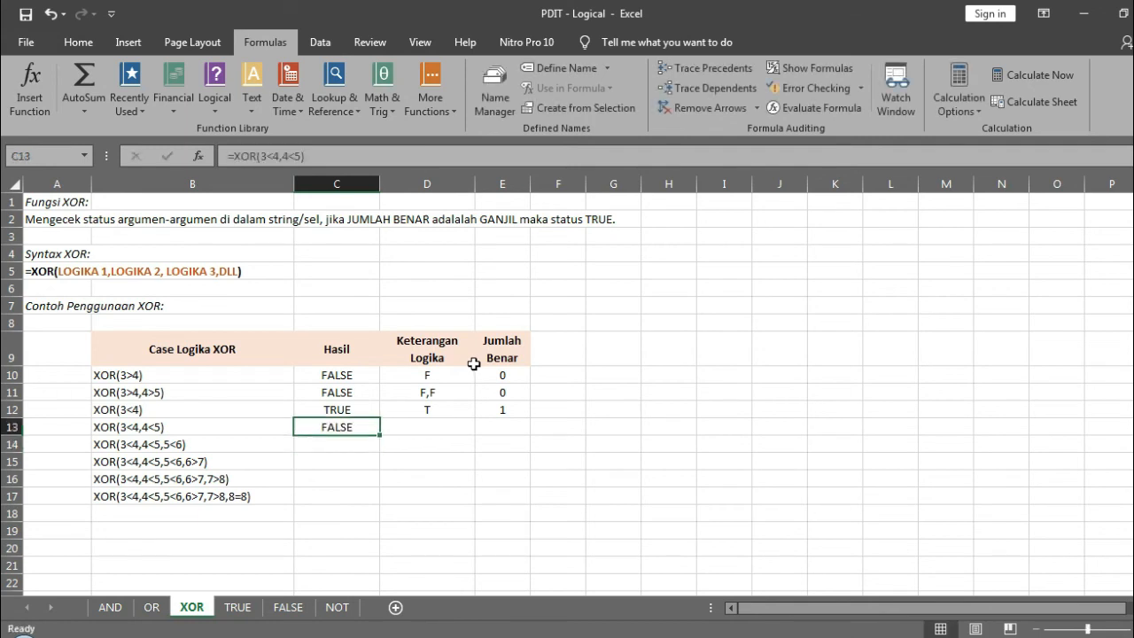
key(Right)
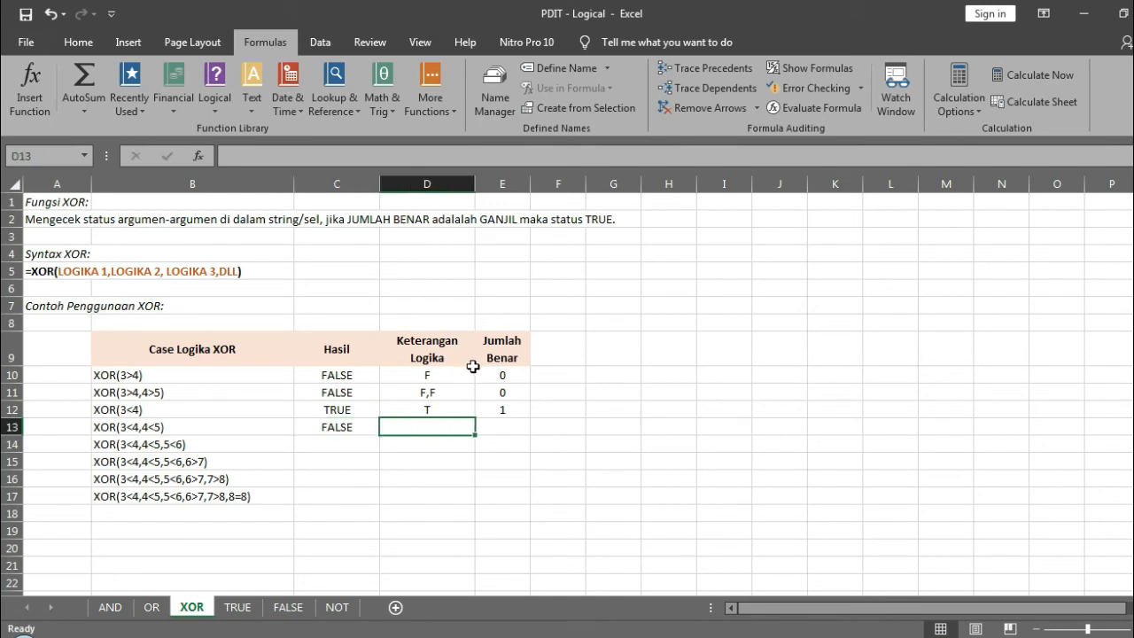
text(T,T)
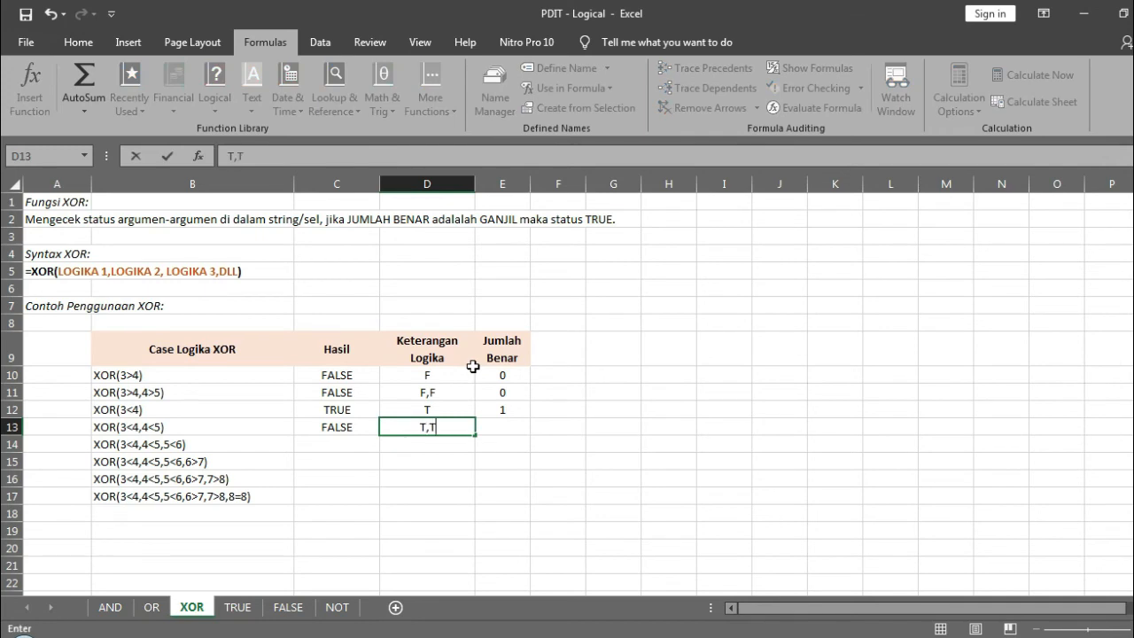
key(Return)
key(Up)
key(Right)
text(2)
key(Return)
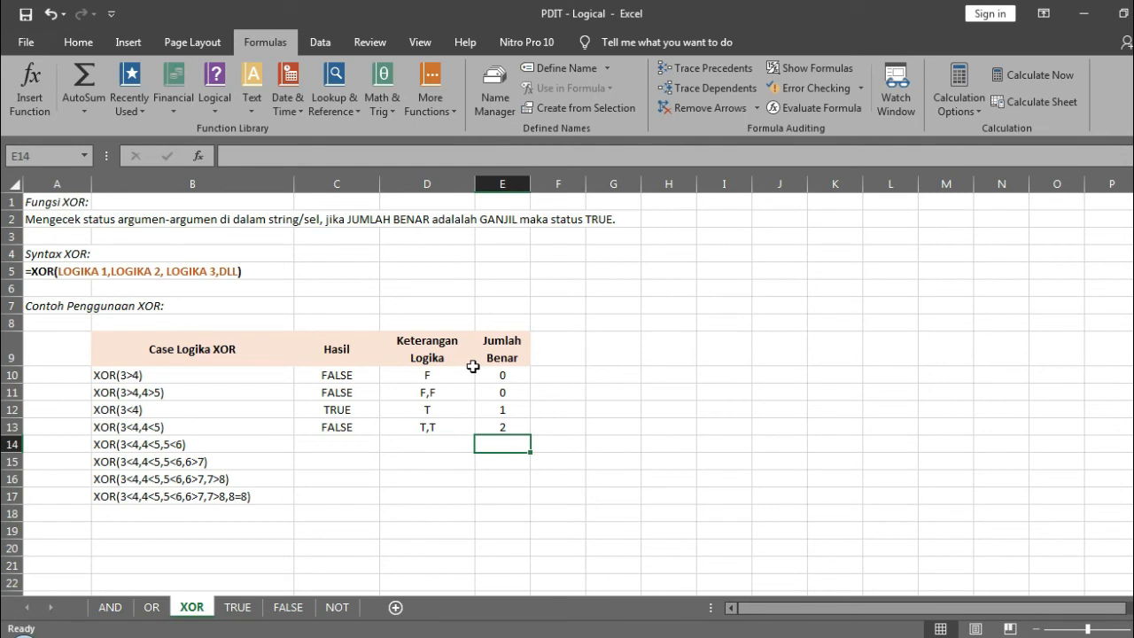
click(483, 427)
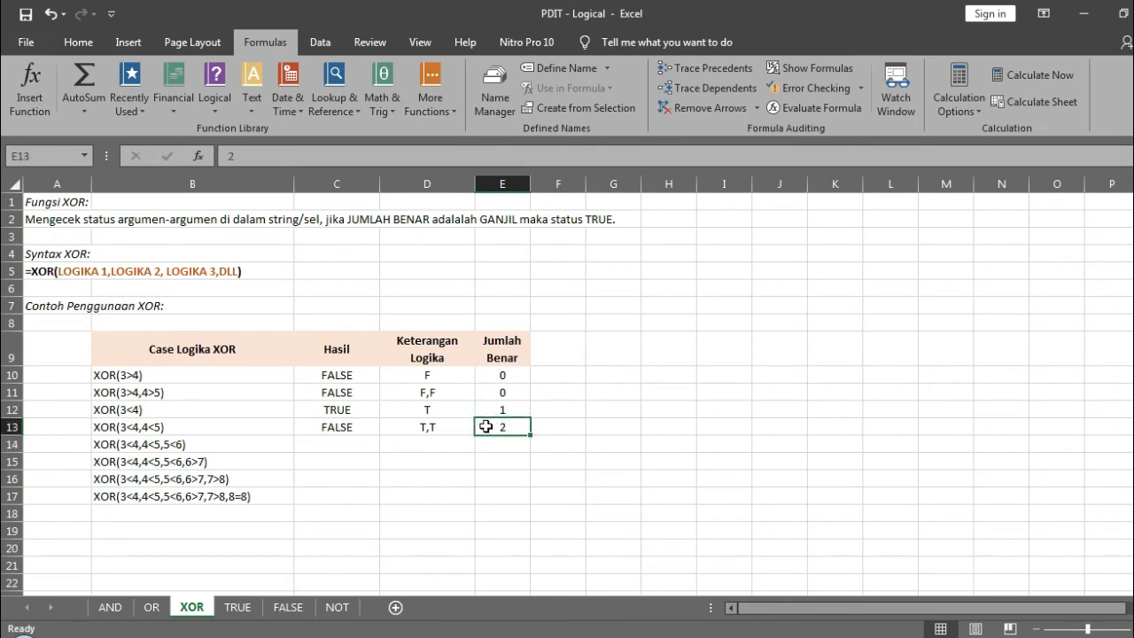
click(355, 426)
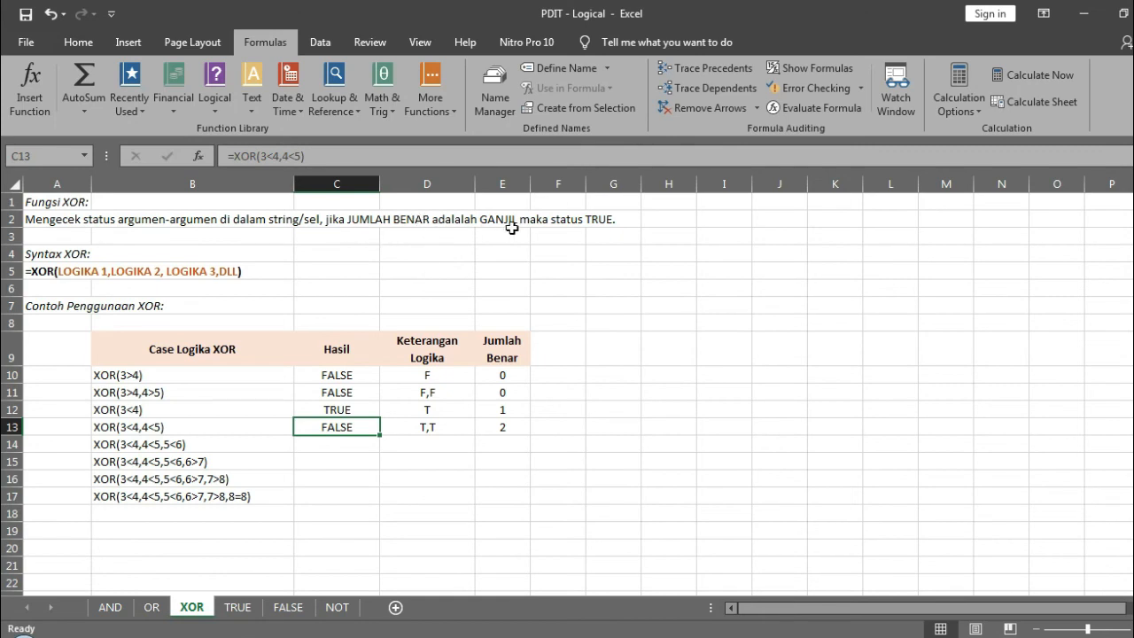
click(336, 446)
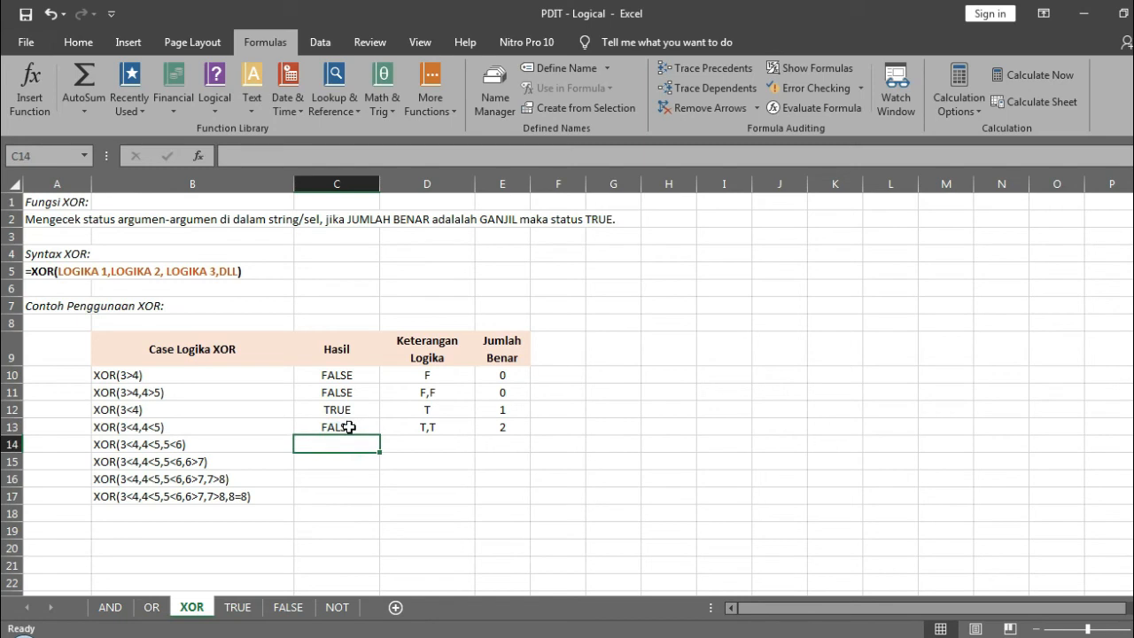
click(481, 428)
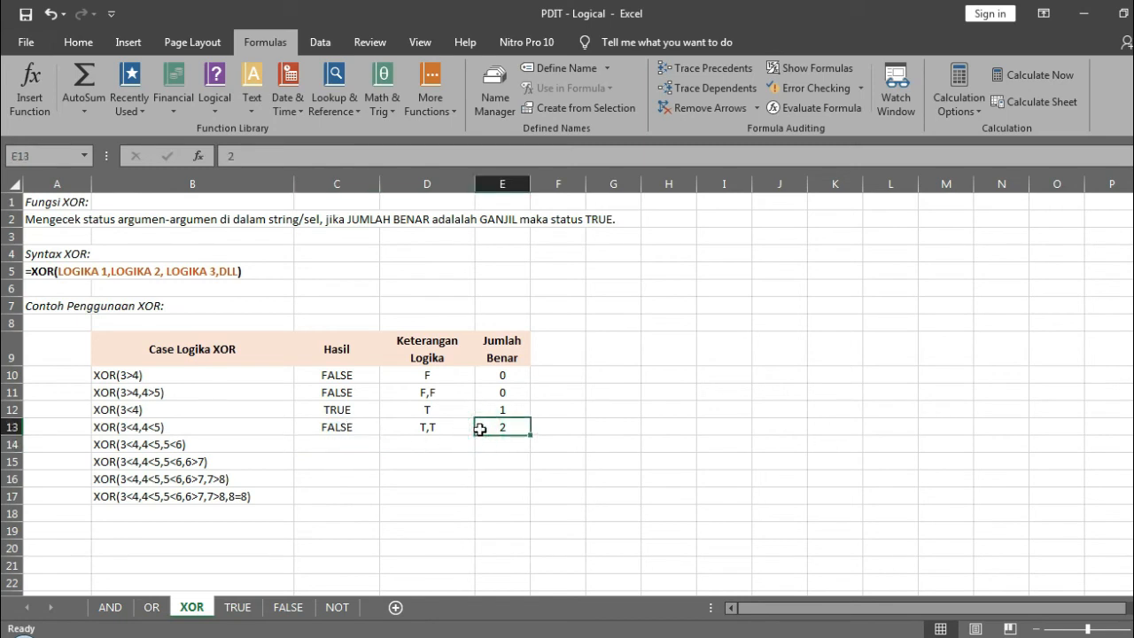
Step: Copy the expression text from B14 into C14 and prefix it with an equals sign to make the formula =XOR(3<4,4<5,5<6)
double_click(241, 443)
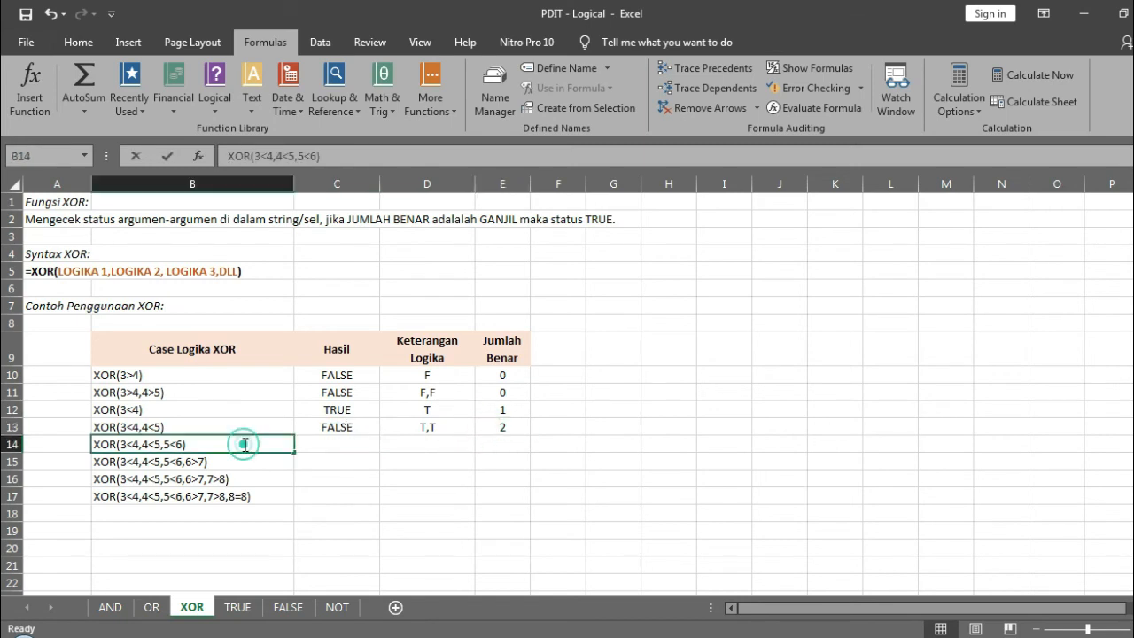
drag(189, 444, 94, 444)
key(ctrl+c)
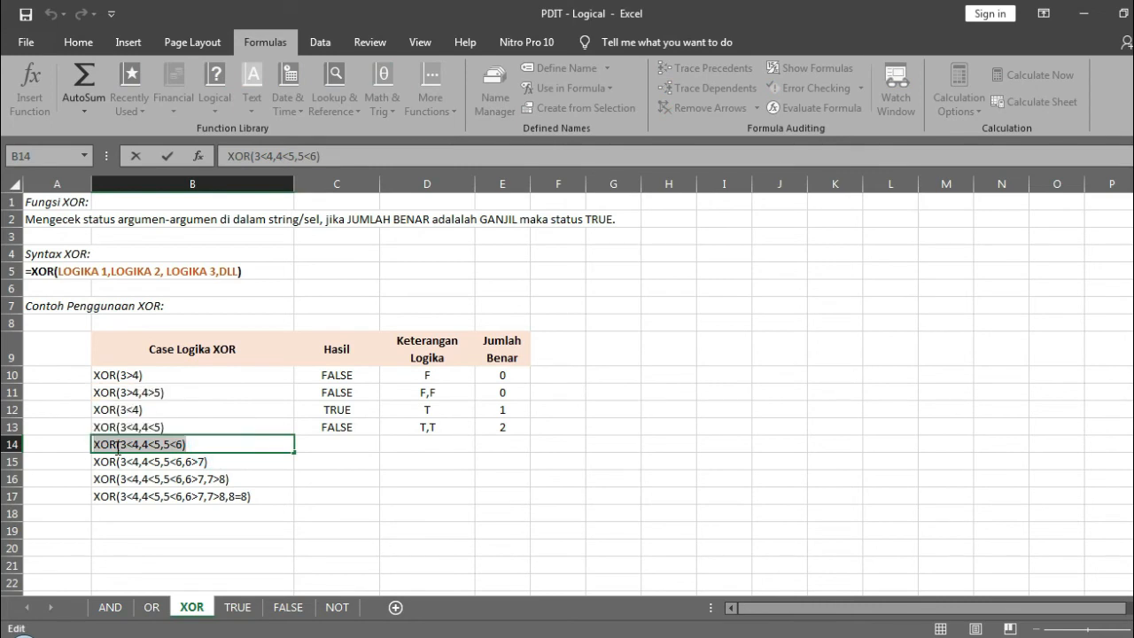
key(Return)
click(319, 447)
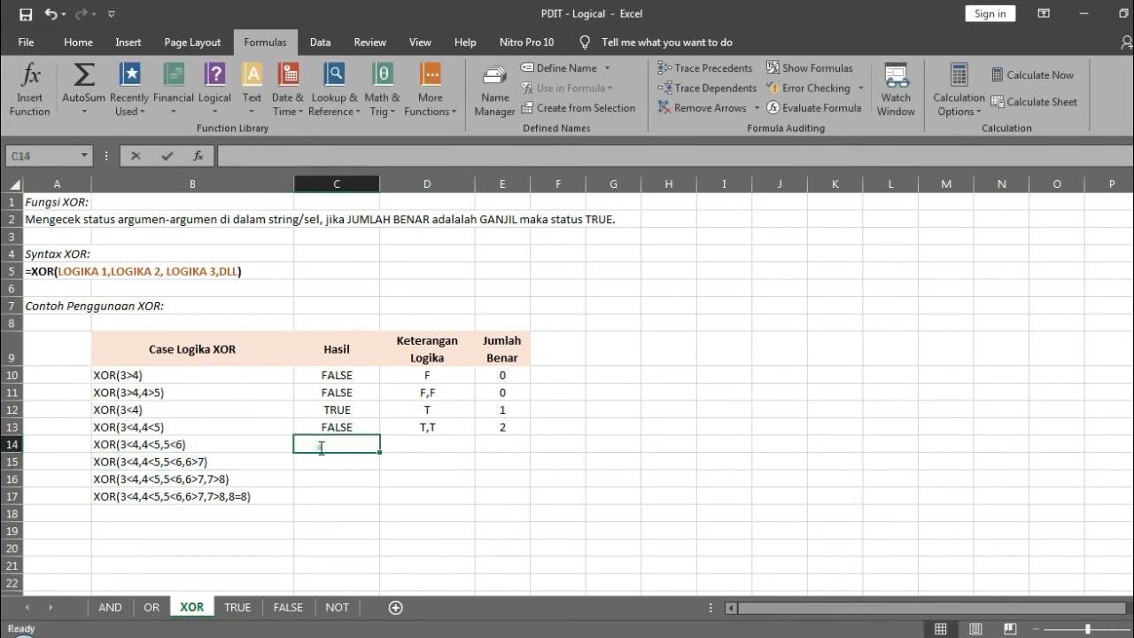
double_click(320, 448)
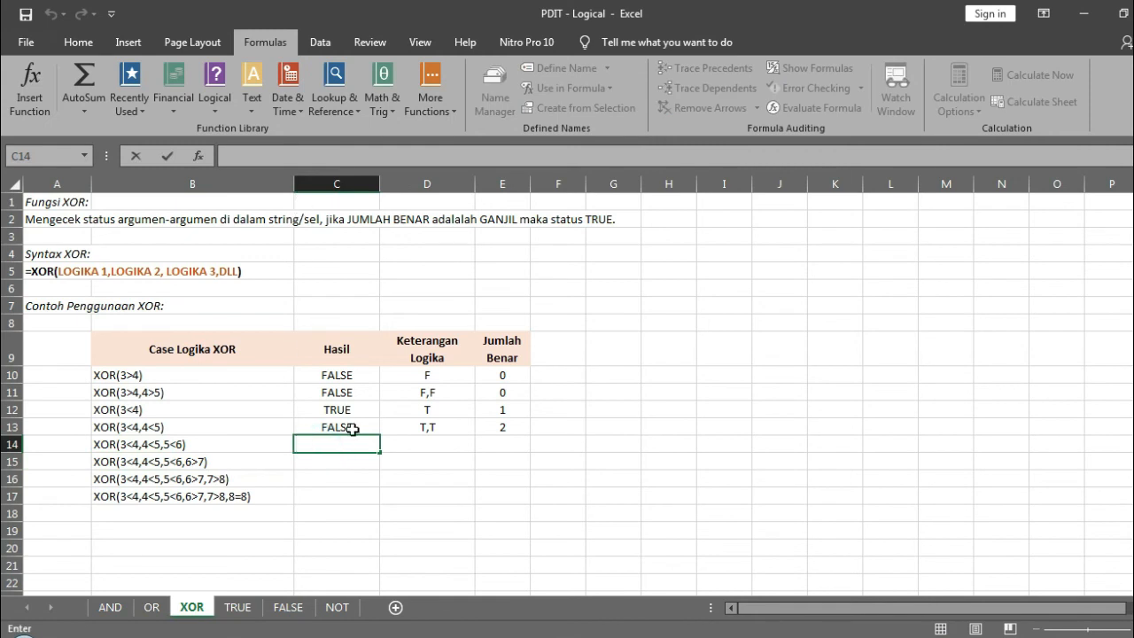
key(ctrl+v)
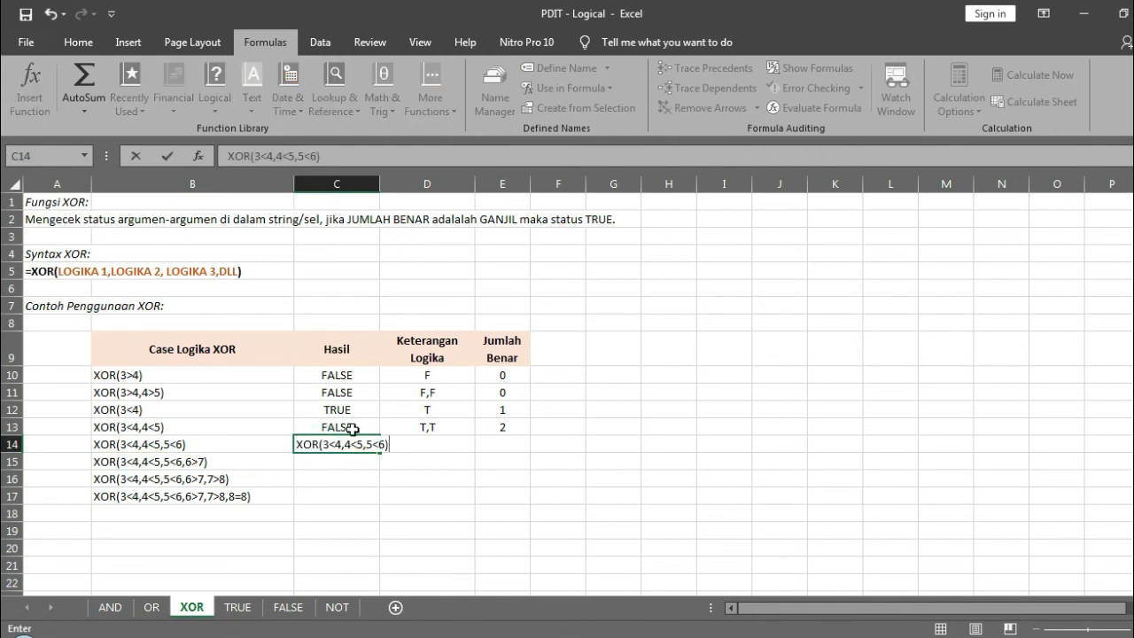
click(222, 155)
text(=)
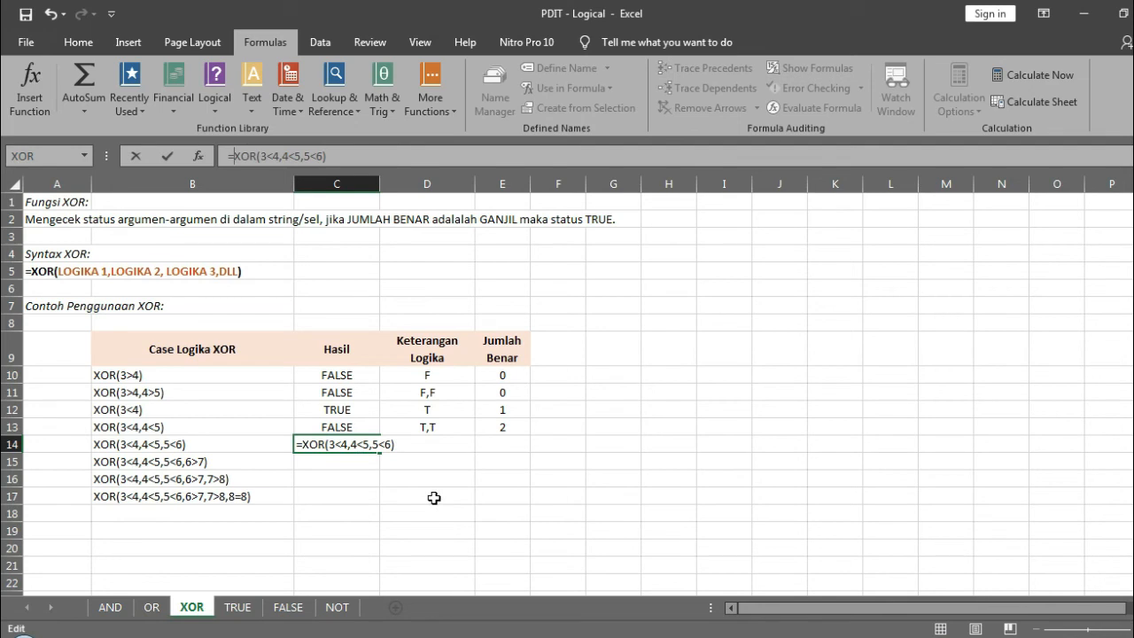
key(Return)
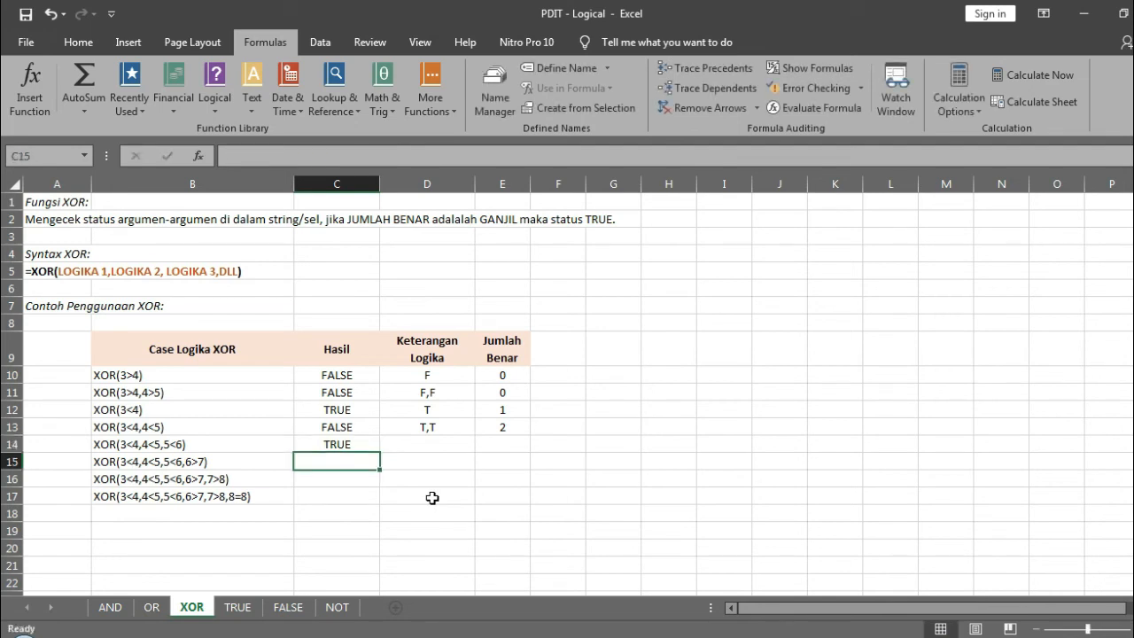
Step: Enter T,T,T as the Keterangan Logika in D14 and 3 as the Jumlah Benar in E14
click(439, 446)
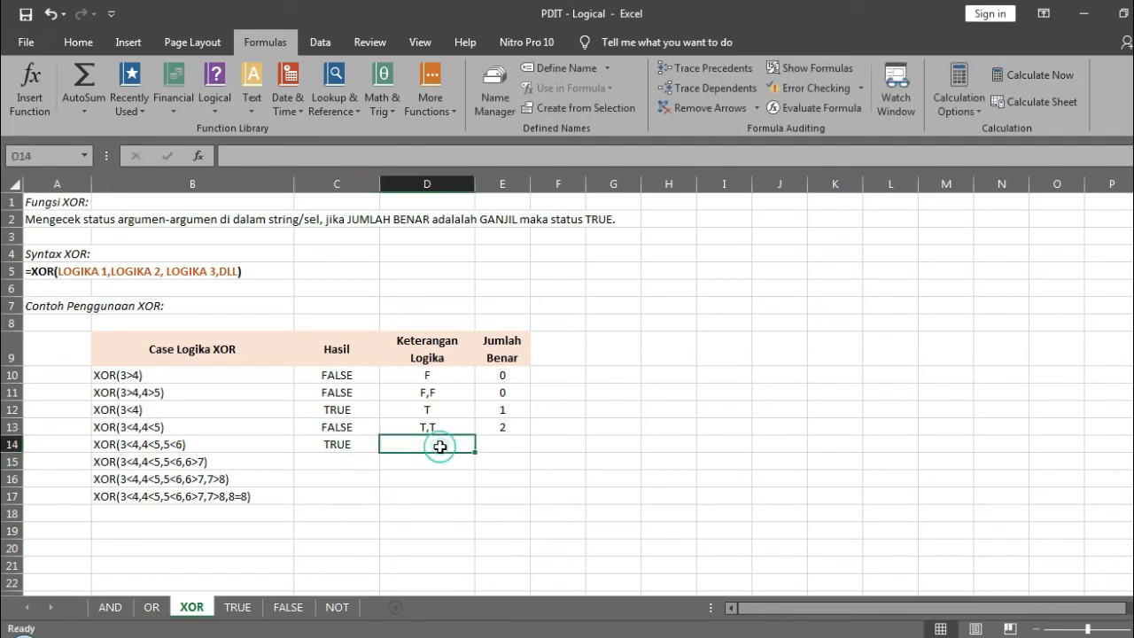
text(T,T,T)
key(Tab)
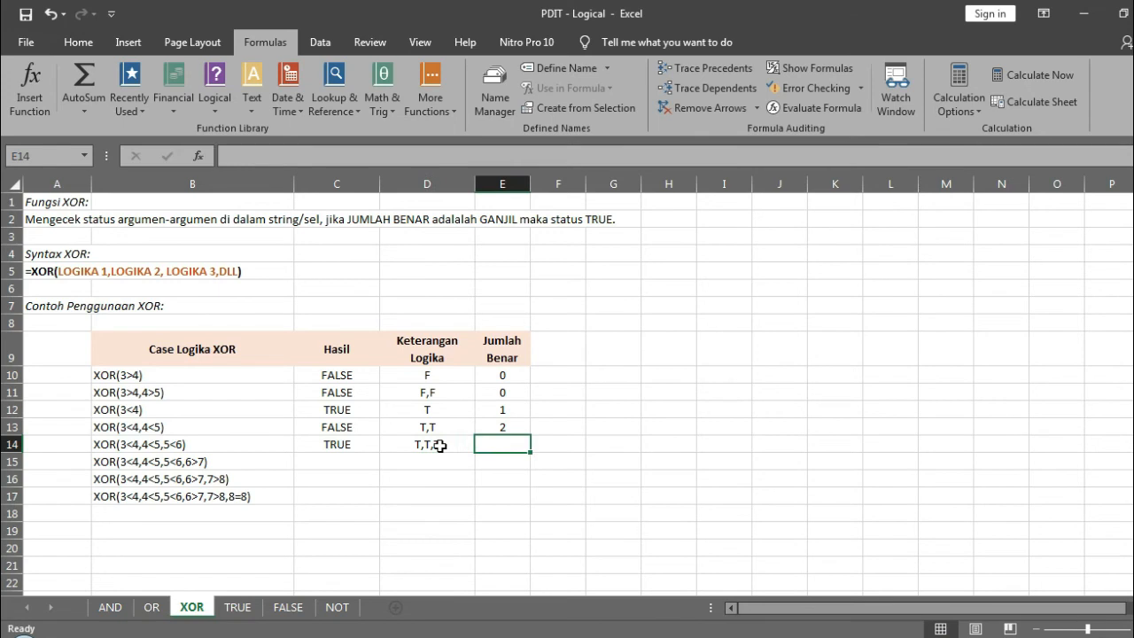
text(3)
key(Return)
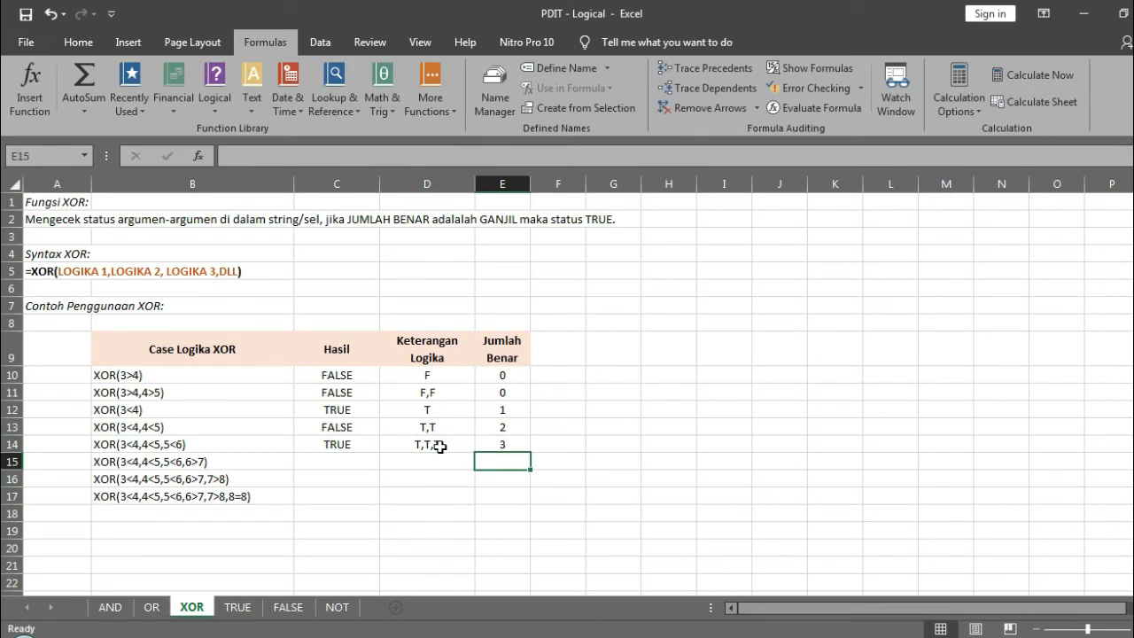
click(344, 446)
drag(500, 429, 326, 427)
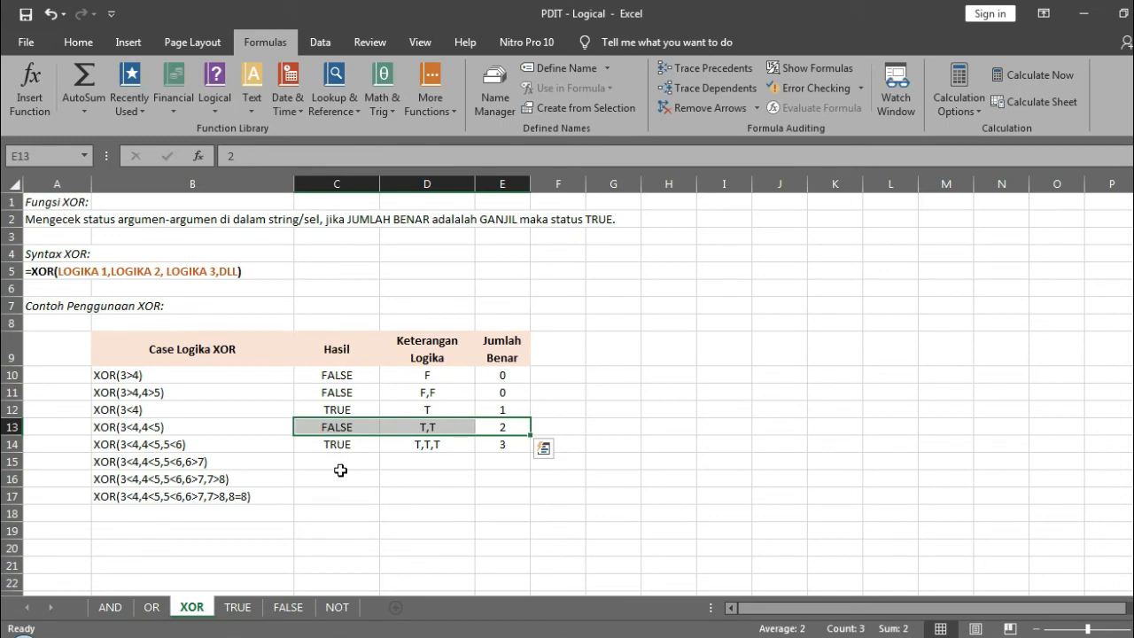
click(351, 459)
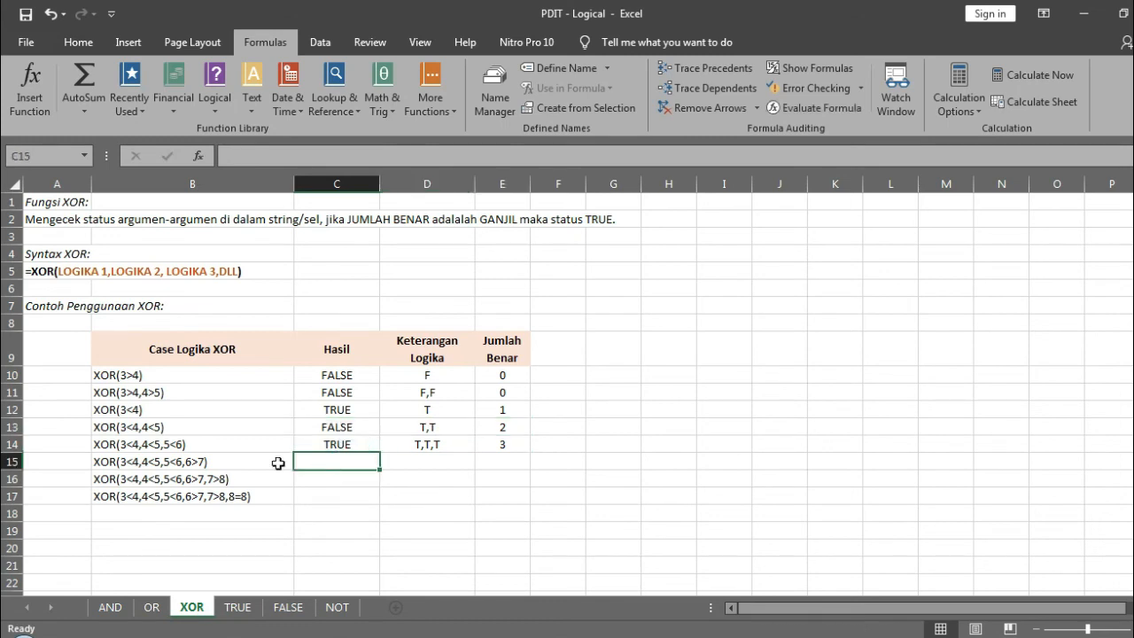
Step: Copy the expression text from B15 into C15 and prefix it with an equals sign to make the formula =XOR(3<4,4<5,5<6,6>7)
double_click(245, 458)
drag(246, 459, 48, 458)
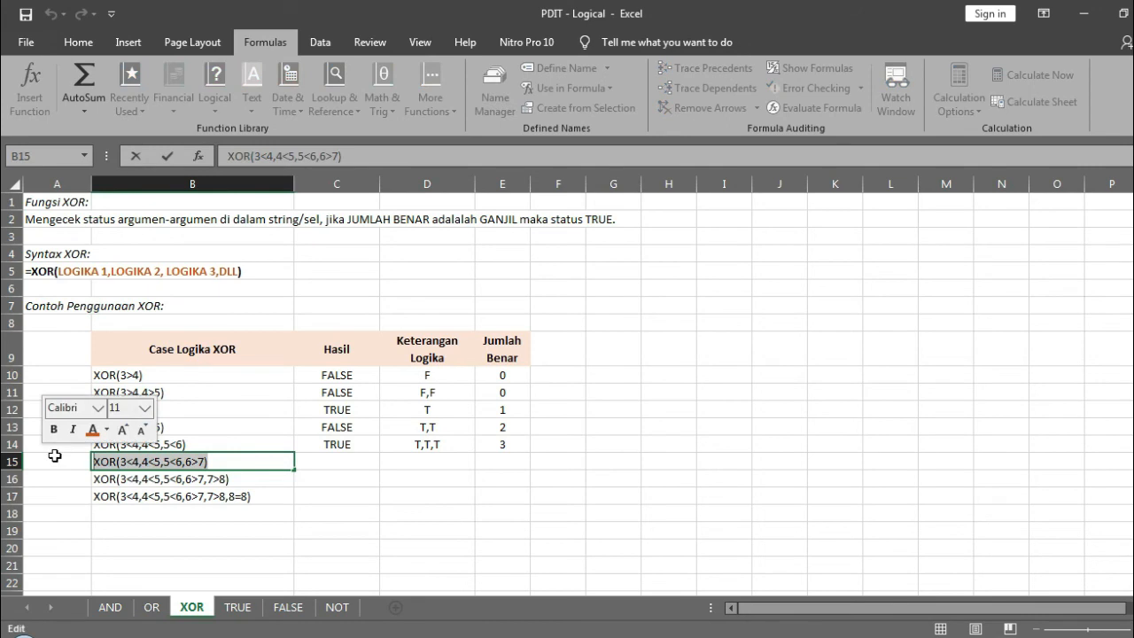
key(ctrl+c)
key(Return)
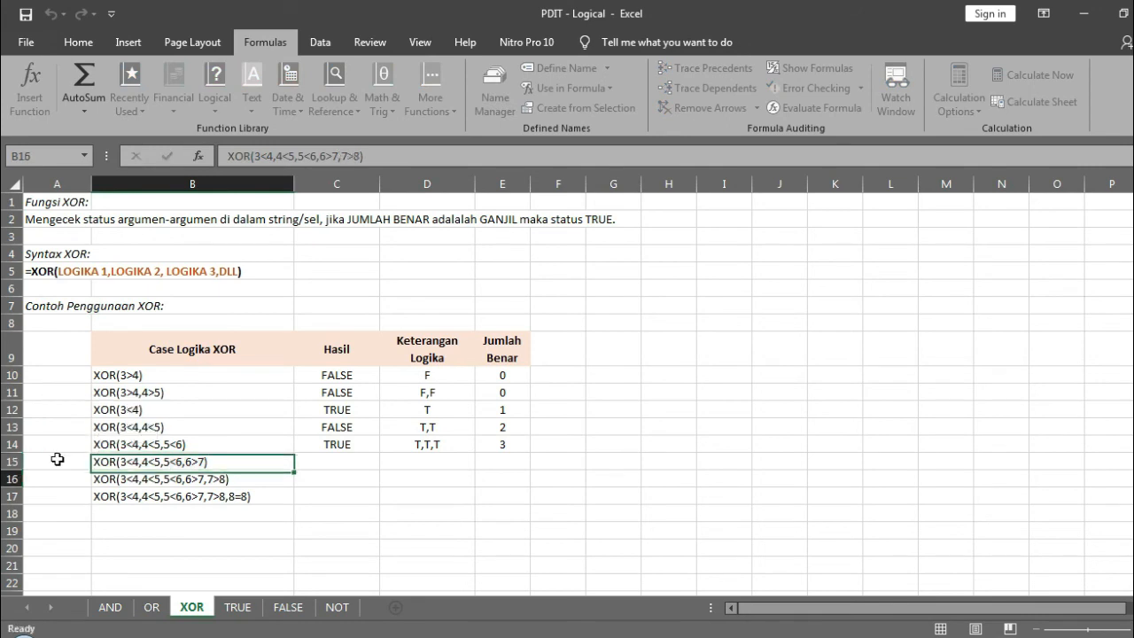
key(Up)
key(Right)
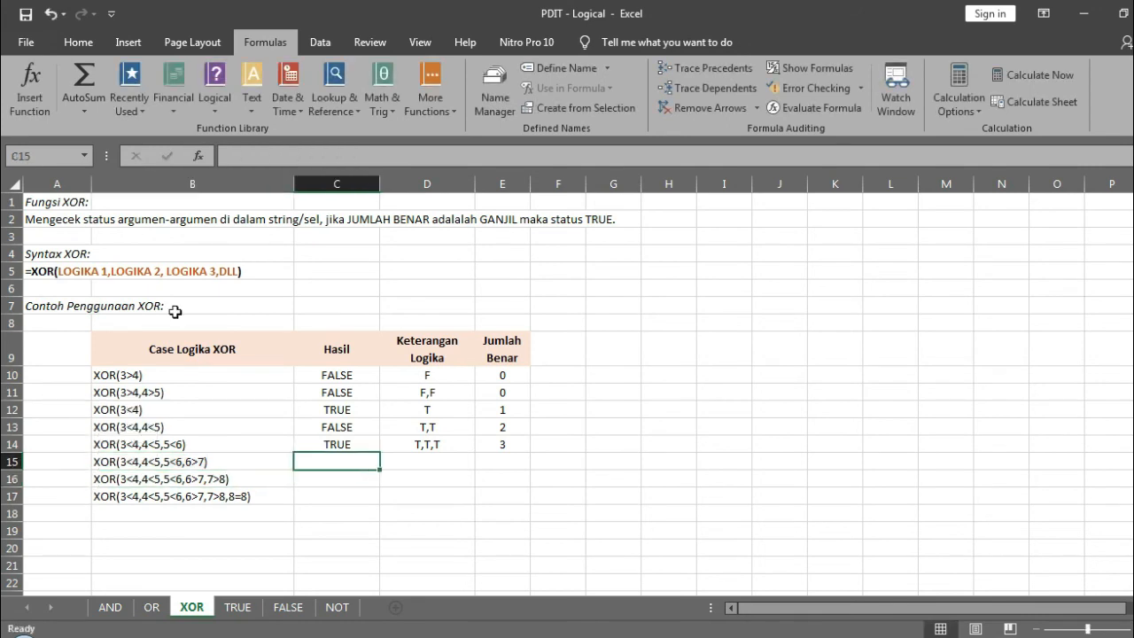
click(288, 157)
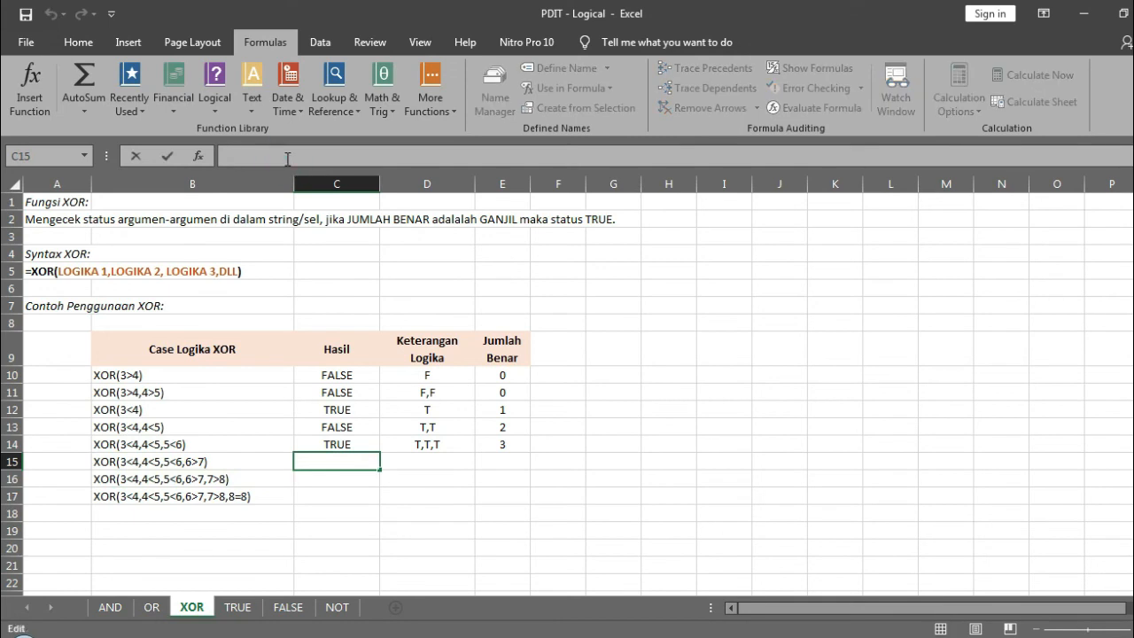
key(ctrl+v)
click(225, 157)
text(=)
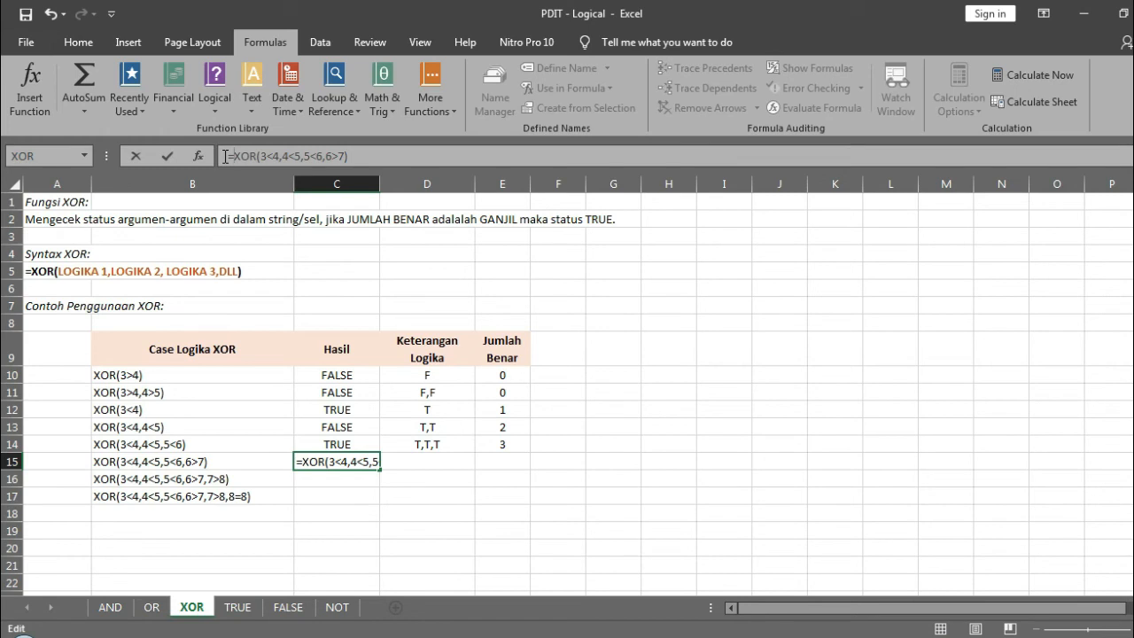
key(ctrl+Return)
Step: Enter T,T,T,S as the Keterangan Logika in D15 and 3 as the Jumlah Benar in E15
key(Right)
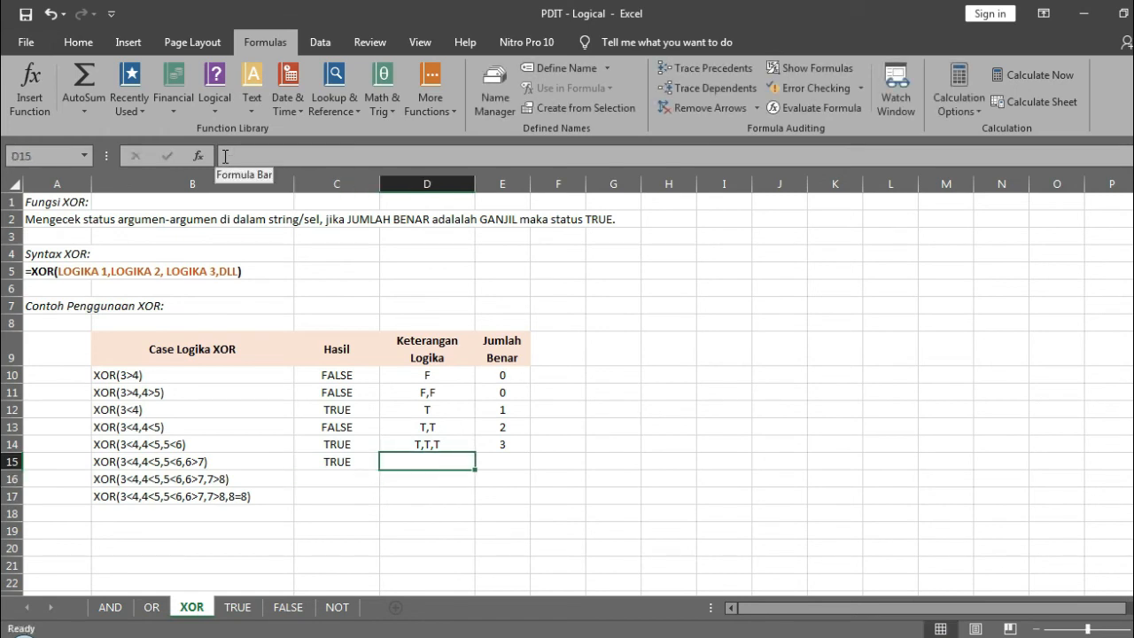
text(T)
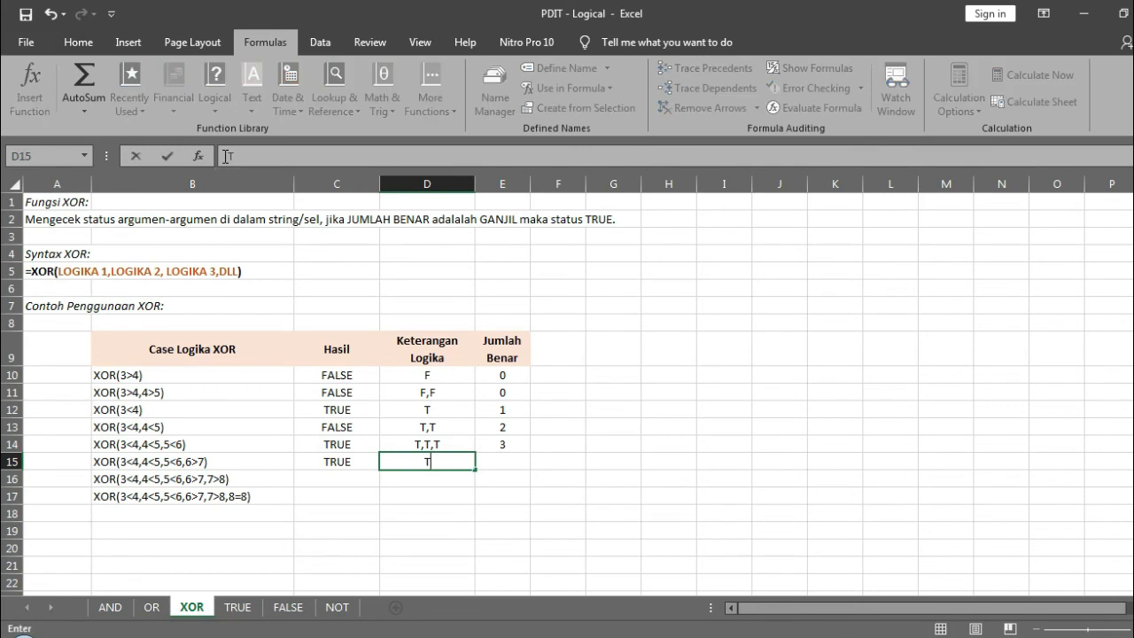
text(,T,T,S)
key(ctrl+Return)
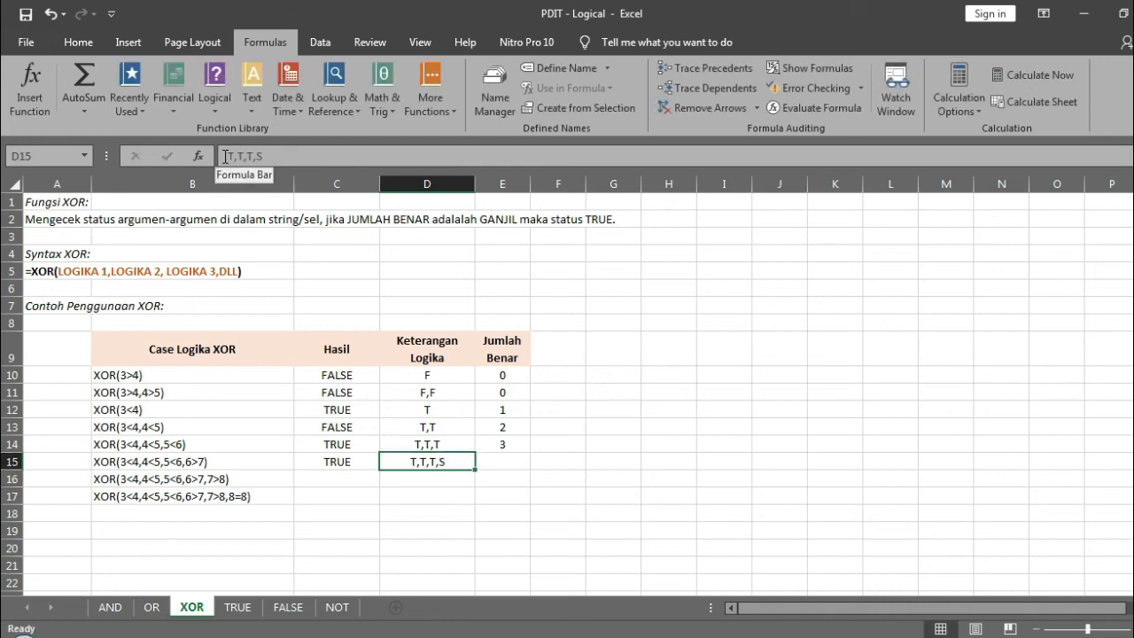
key(Right)
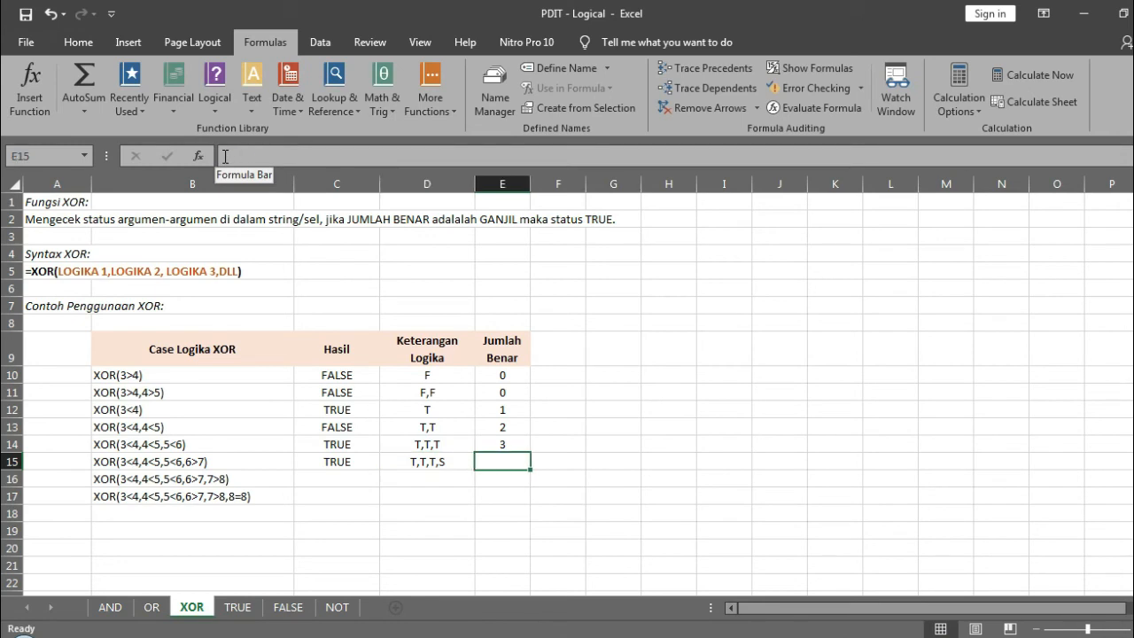
key(Return)
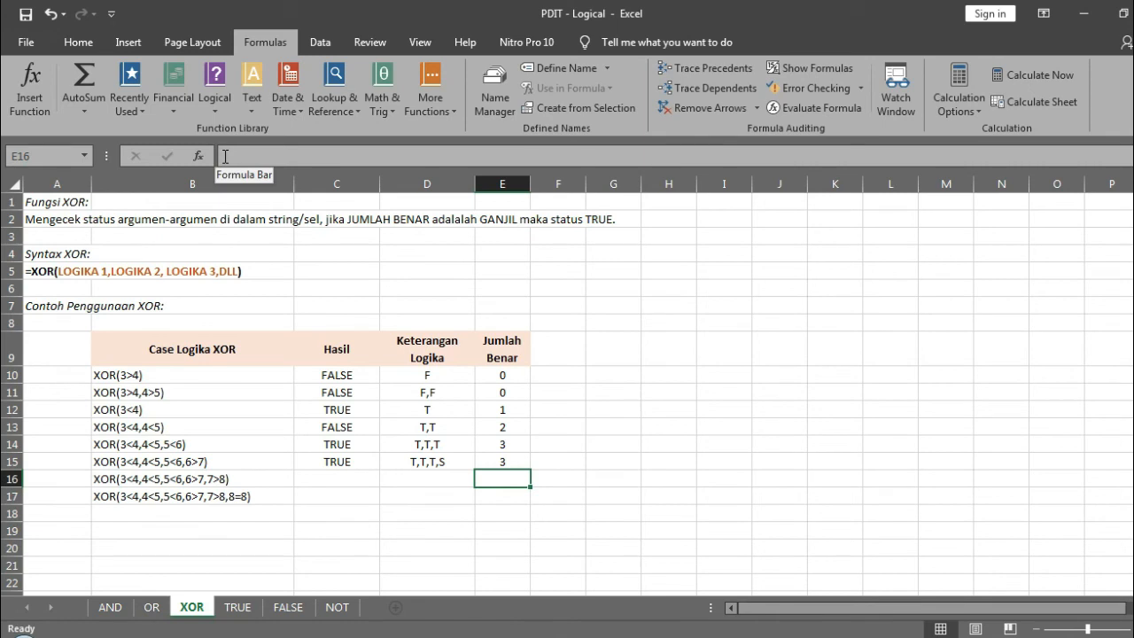
Step: Copy the expression text from B16 into C16 and prefix it with an equals sign to make the formula =XOR(3<4,4<5,5<6,6>7,7>8)
key(Up)
key(Left)
key(Left)
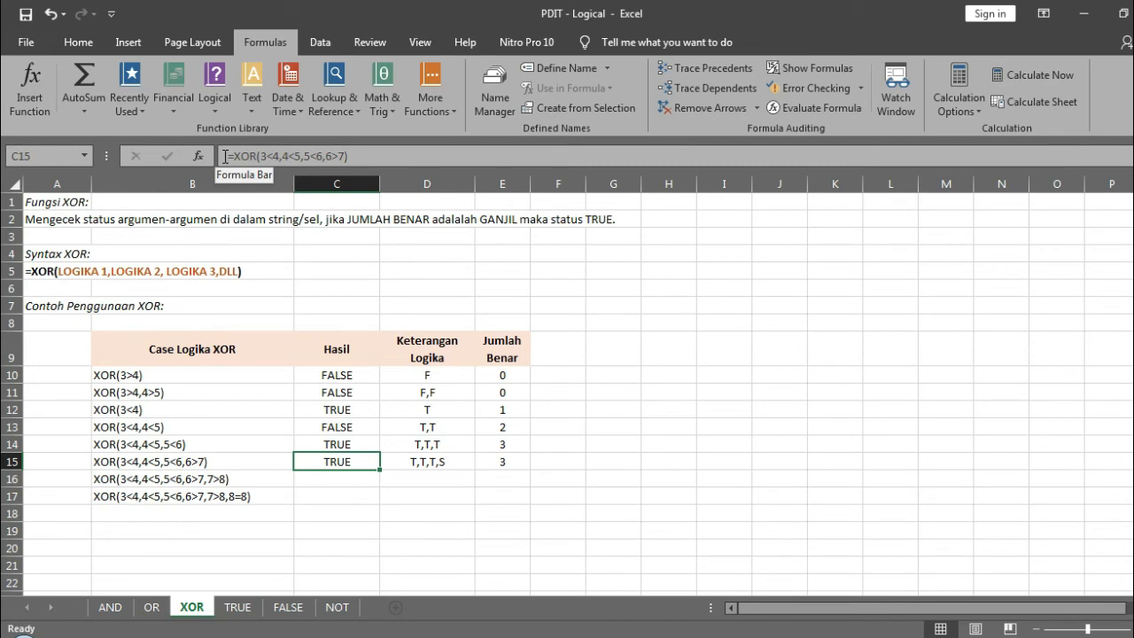
key(Down)
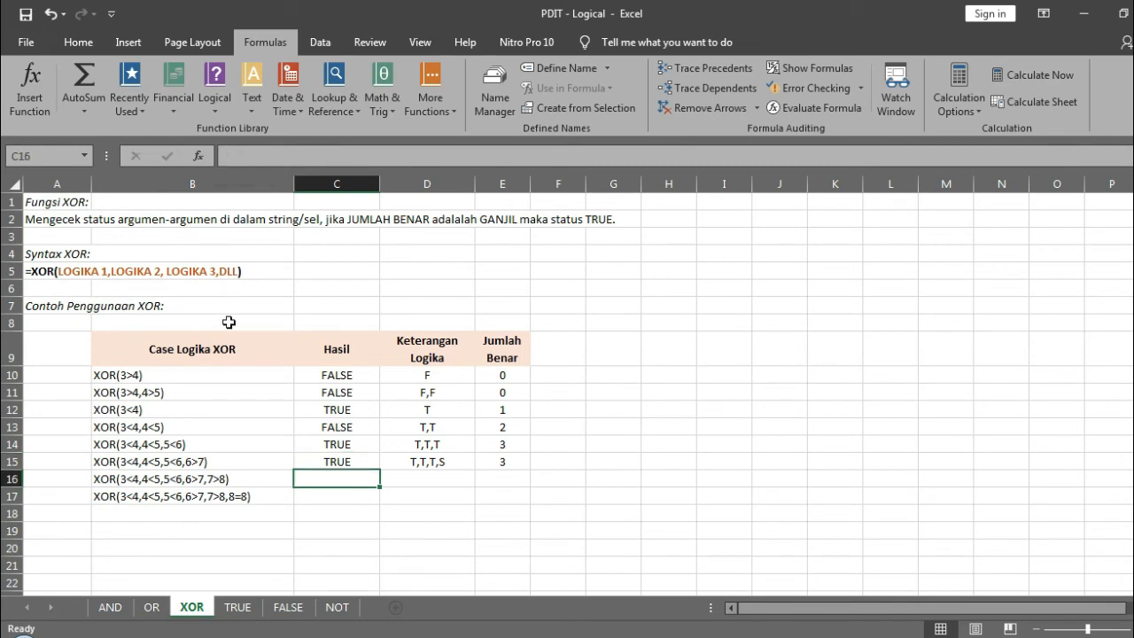
click(251, 478)
double_click(251, 478)
drag(251, 479, 61, 477)
key(ctrl+c)
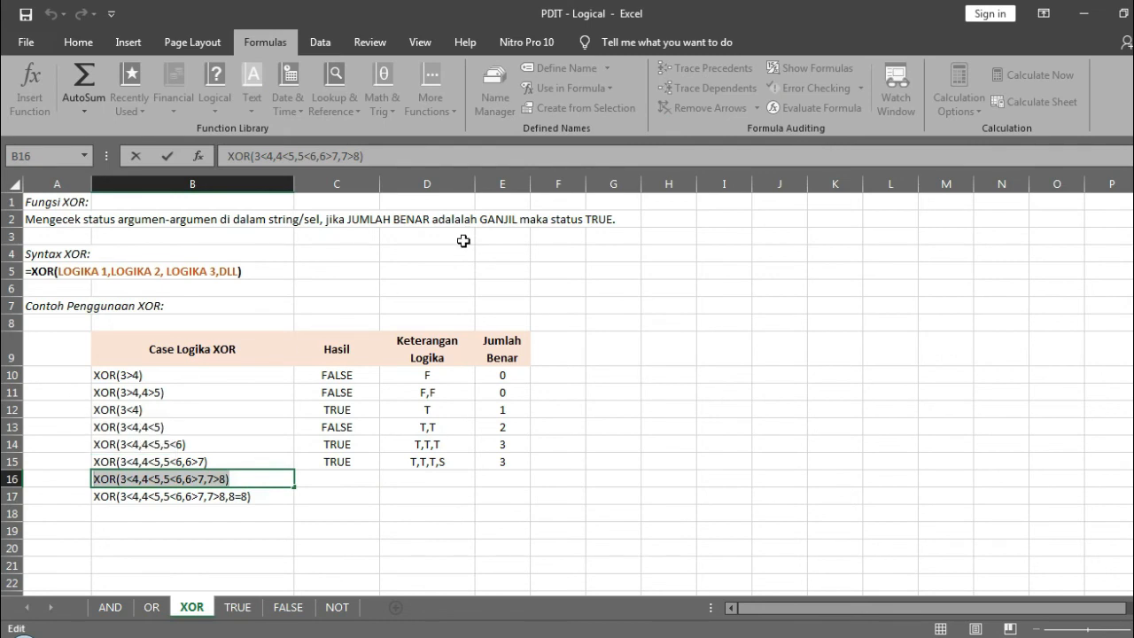
key(Return)
key(Up)
key(Right)
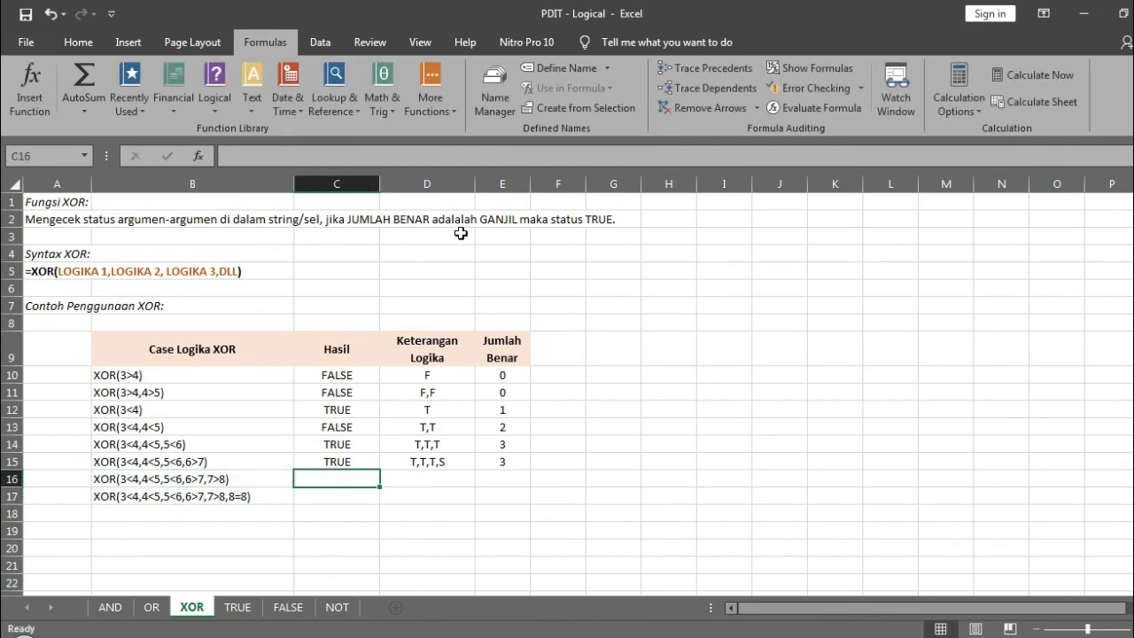
click(461, 160)
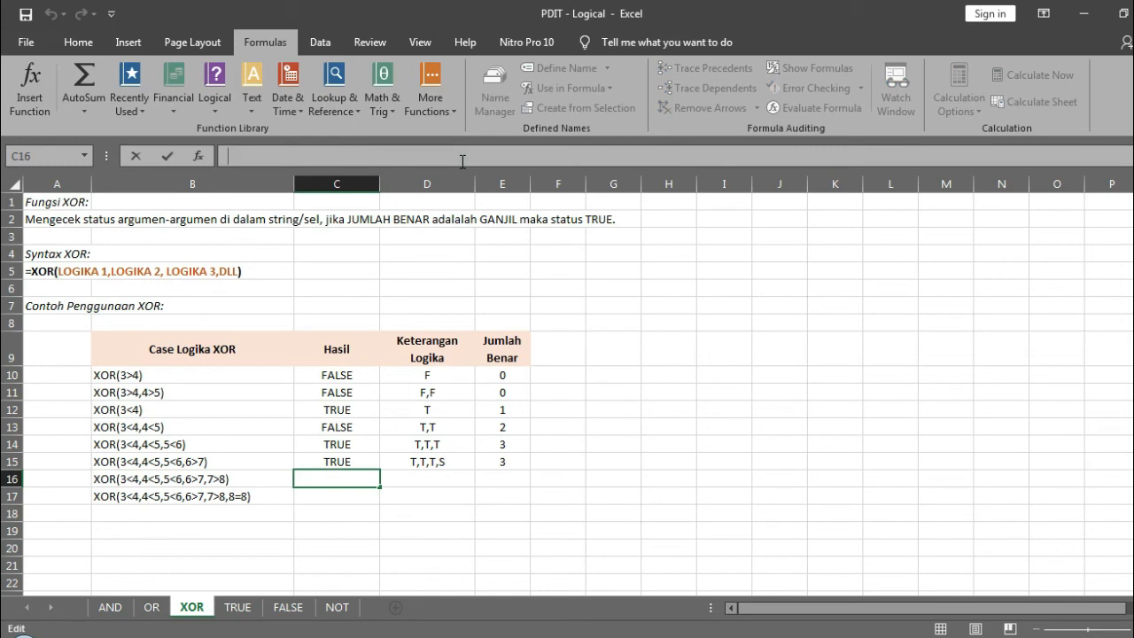
key(ctrl+v)
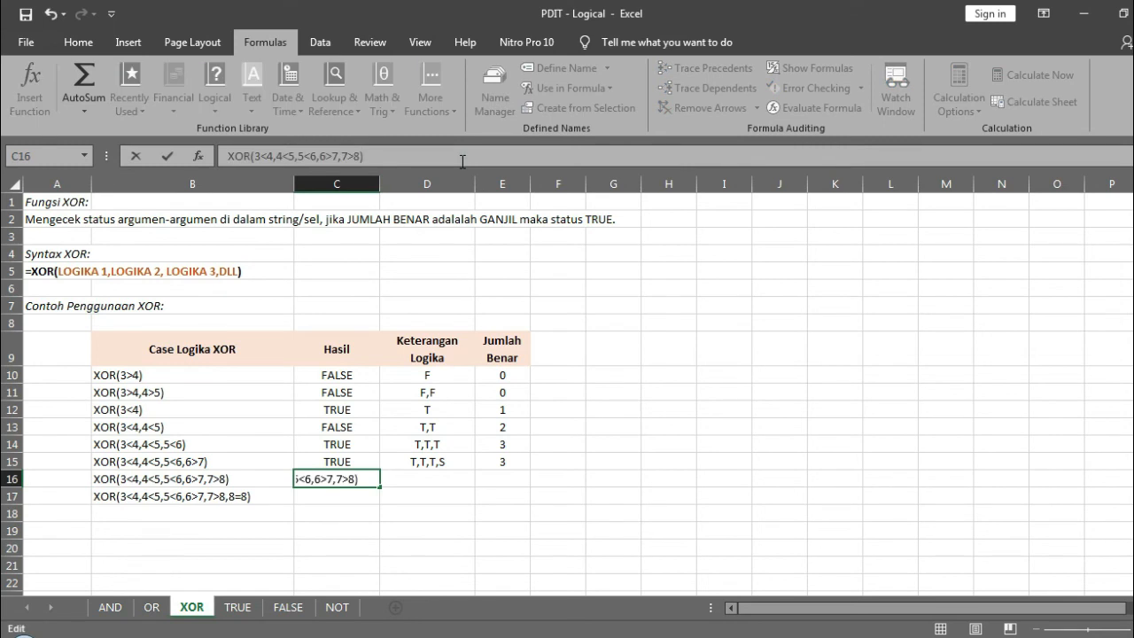
click(228, 156)
text(=)
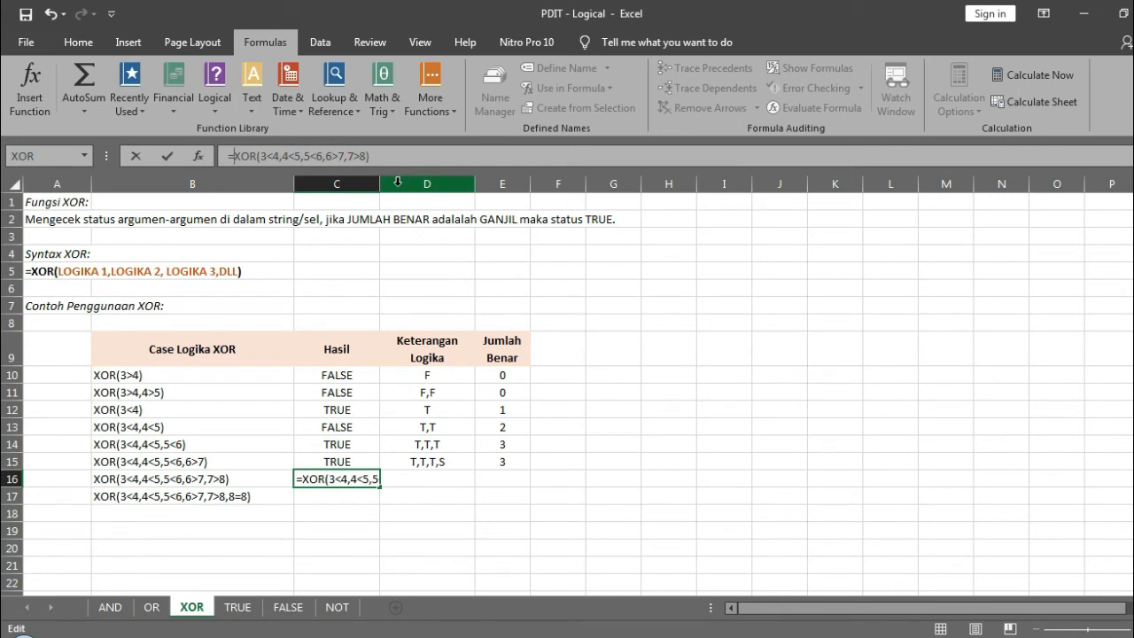
key(ctrl+Return)
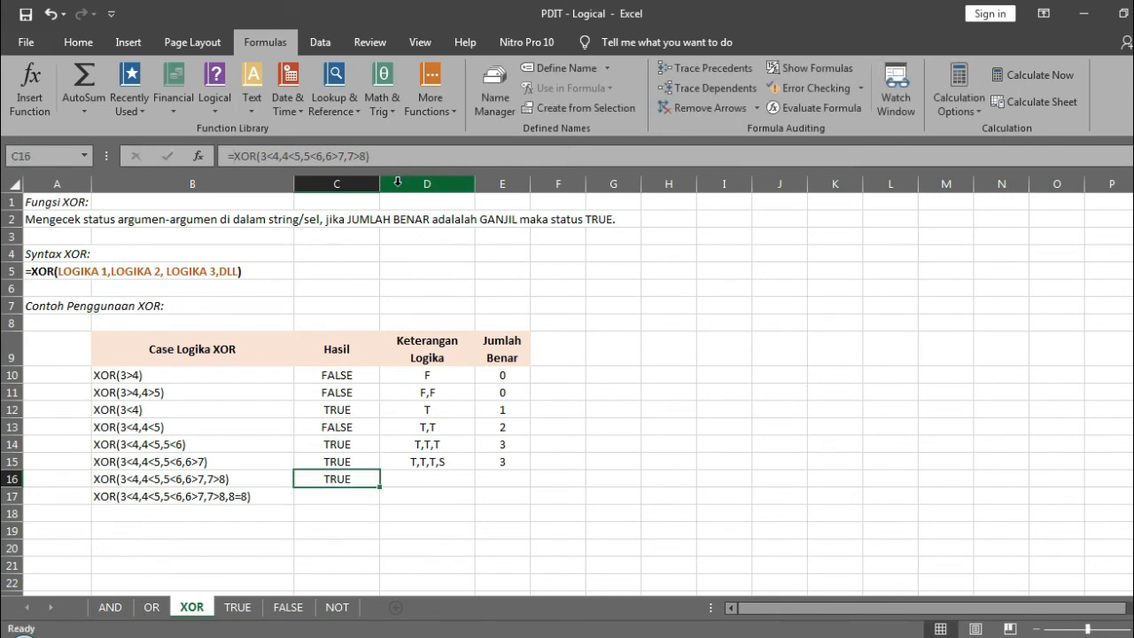
Step: Enter T,T,T,S,S as the Keterangan Logika in D16 and 3 as the Jumlah Benar in E16
key(Right)
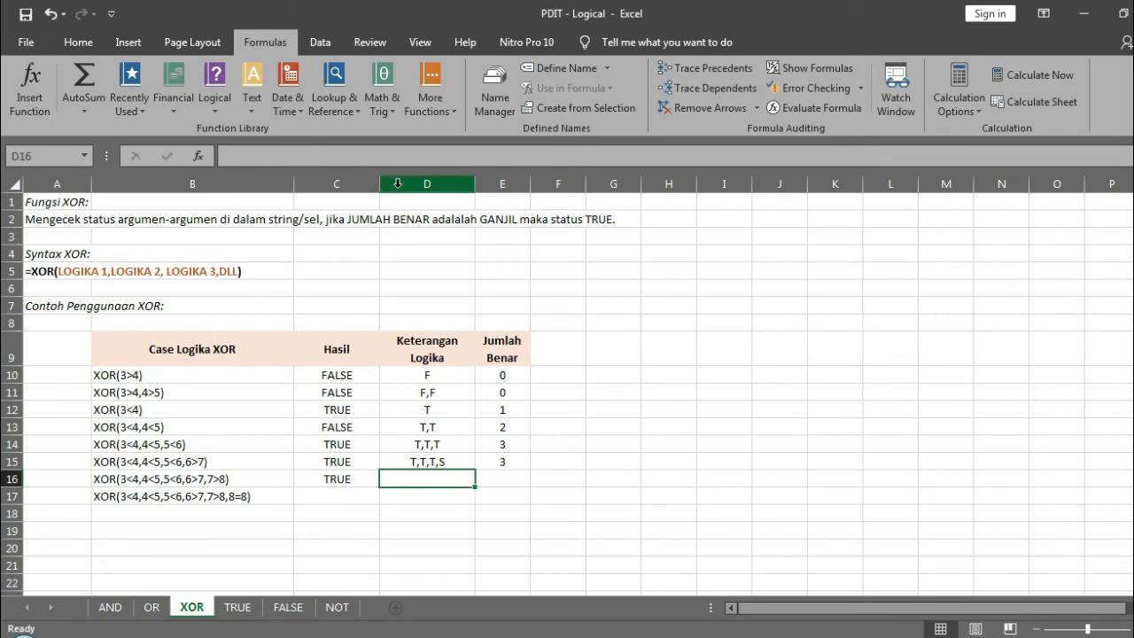
click(195, 479)
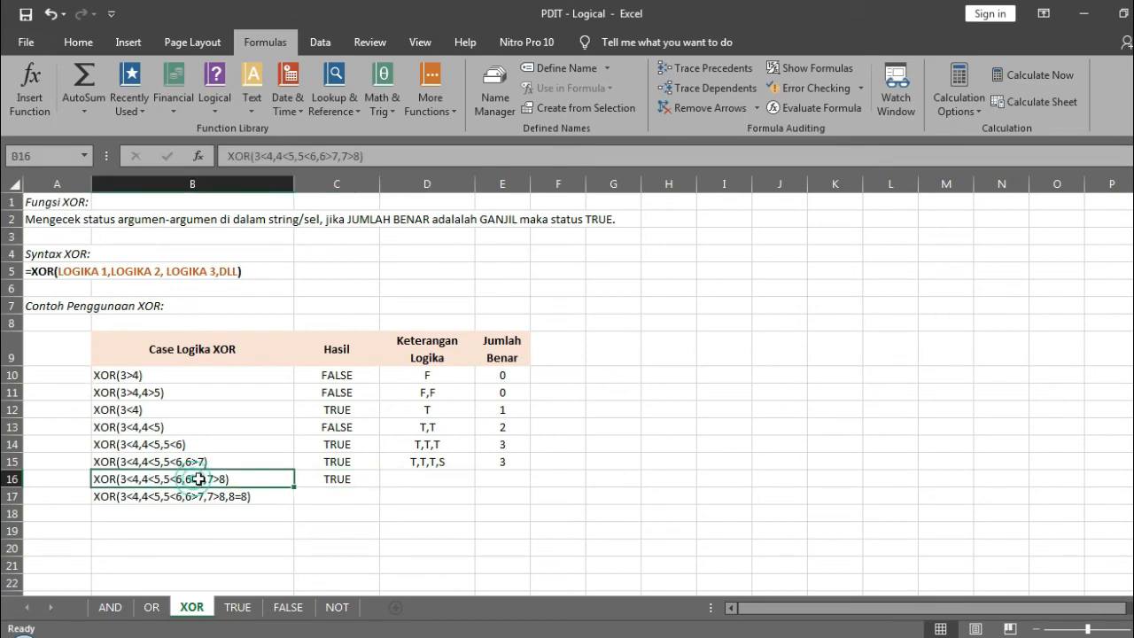
click(417, 481)
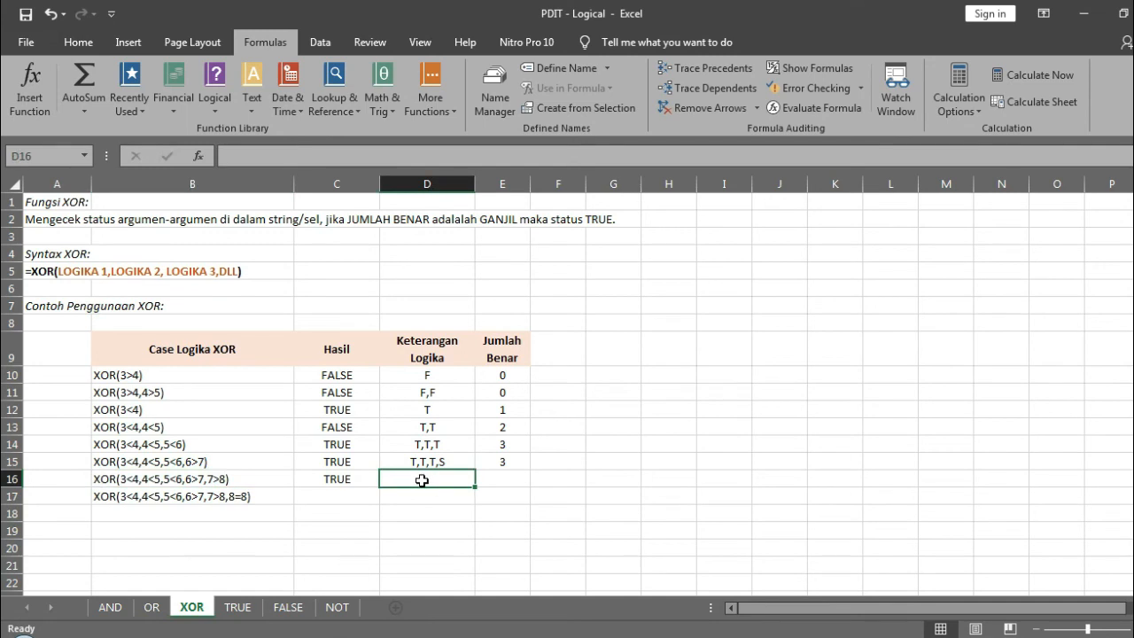
text(T,)
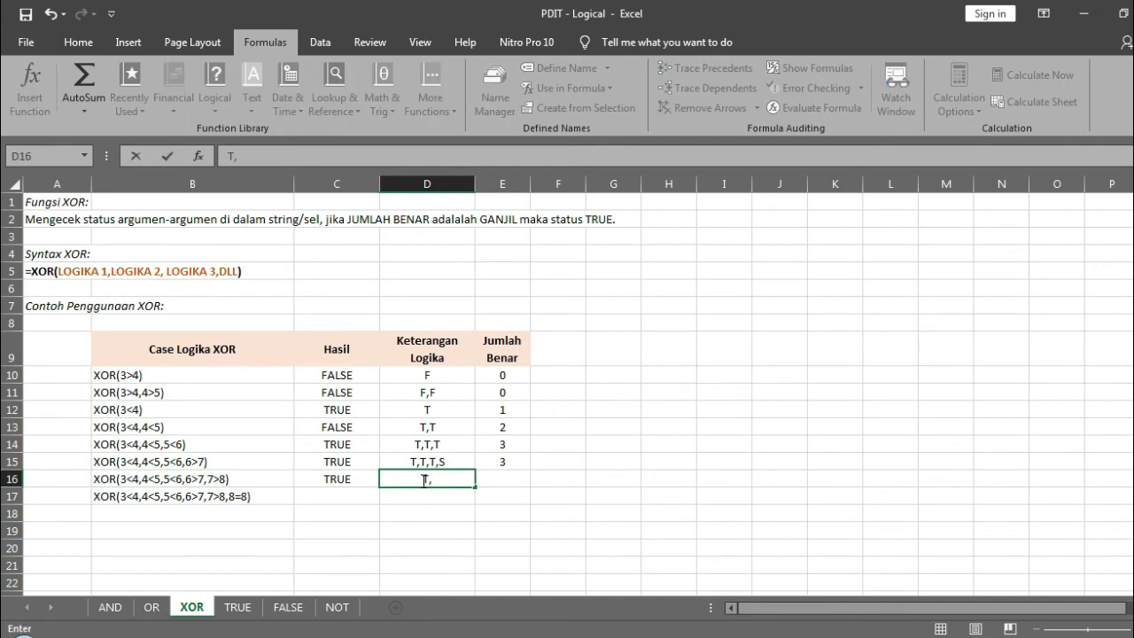
text(T,T,S)
key(BackSpace)
text(,S)
key(BackSpace)
key(BackSpace)
text(S,S)
key(Return)
key(Up)
key(Right)
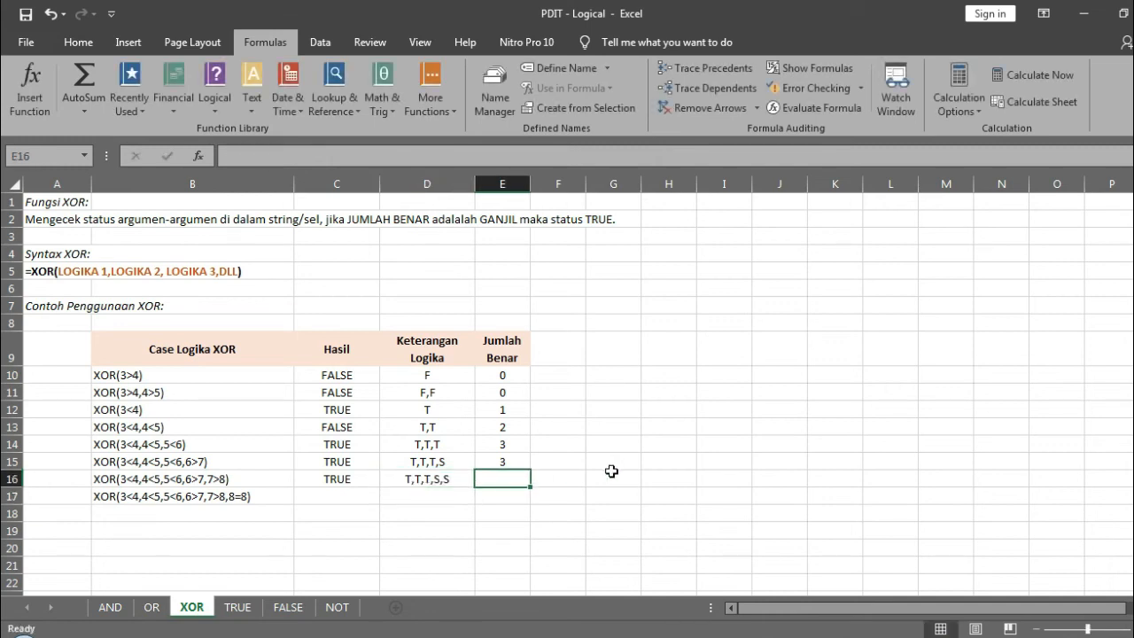
text(3)
key(Return)
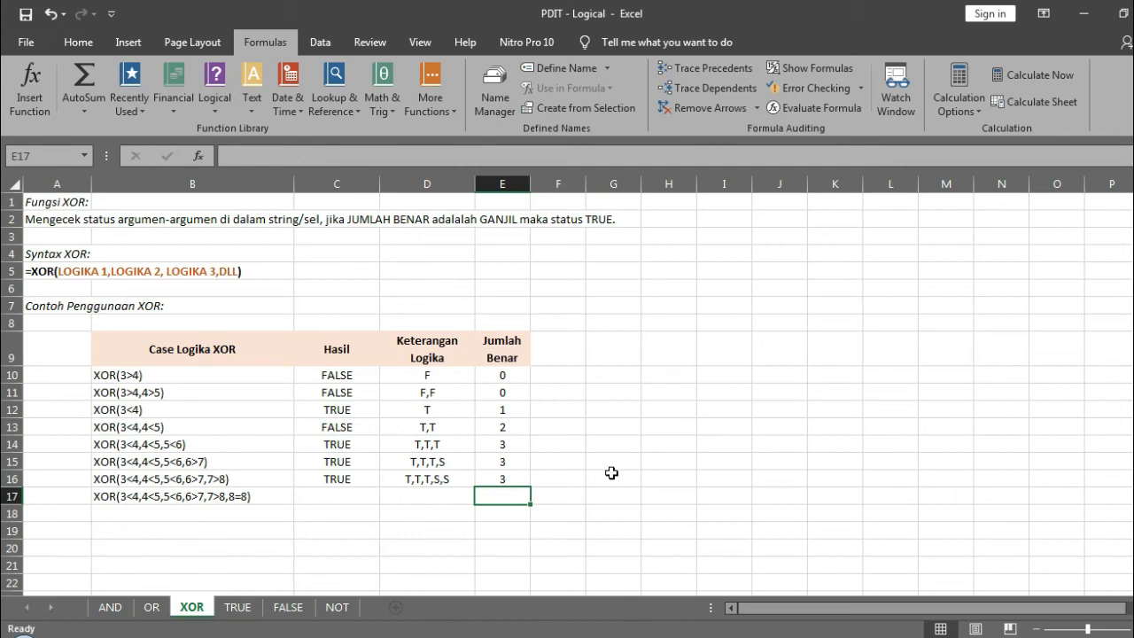
Step: Copy the expression text from B17 into C17 and prefix it with an equals sign to make the formula =XOR(3<4,4<5,5<6,6>7,7>8,8=8)
key(Left)
key(Left)
key(Left)
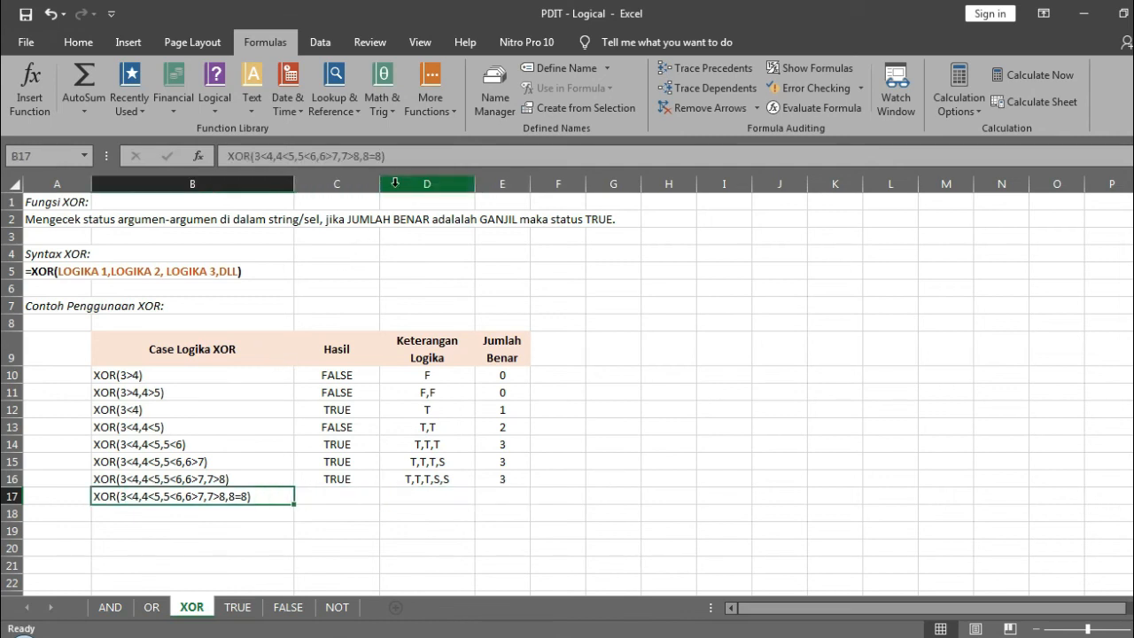
drag(406, 155, 362, 156)
drag(274, 152, 228, 156)
key(ctrl+c)
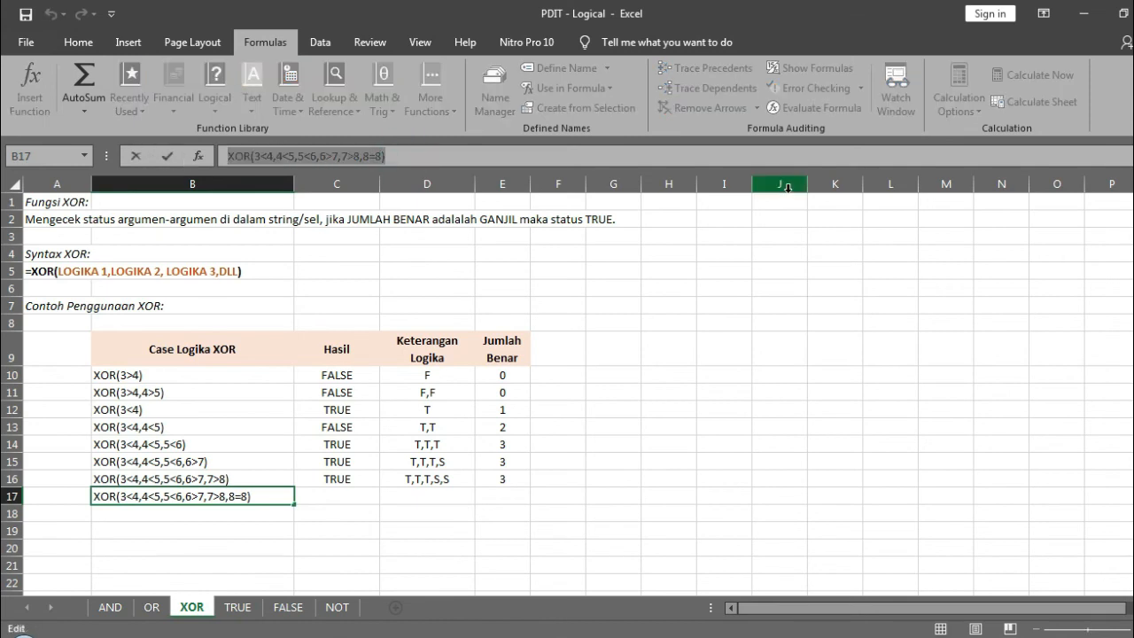
key(Escape)
click(337, 495)
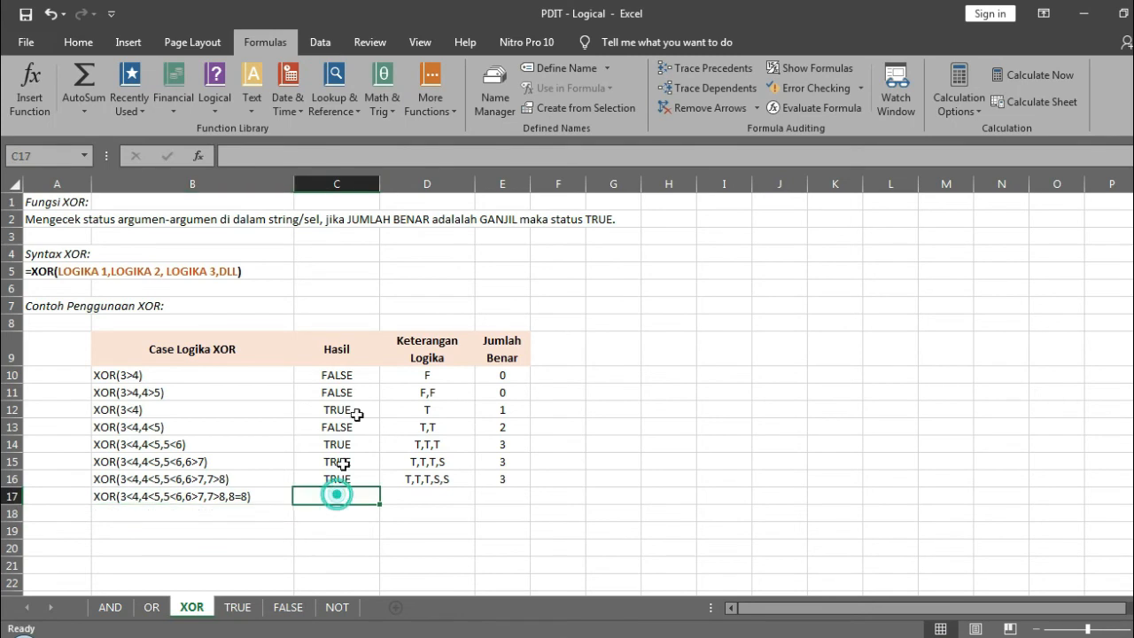
click(430, 156)
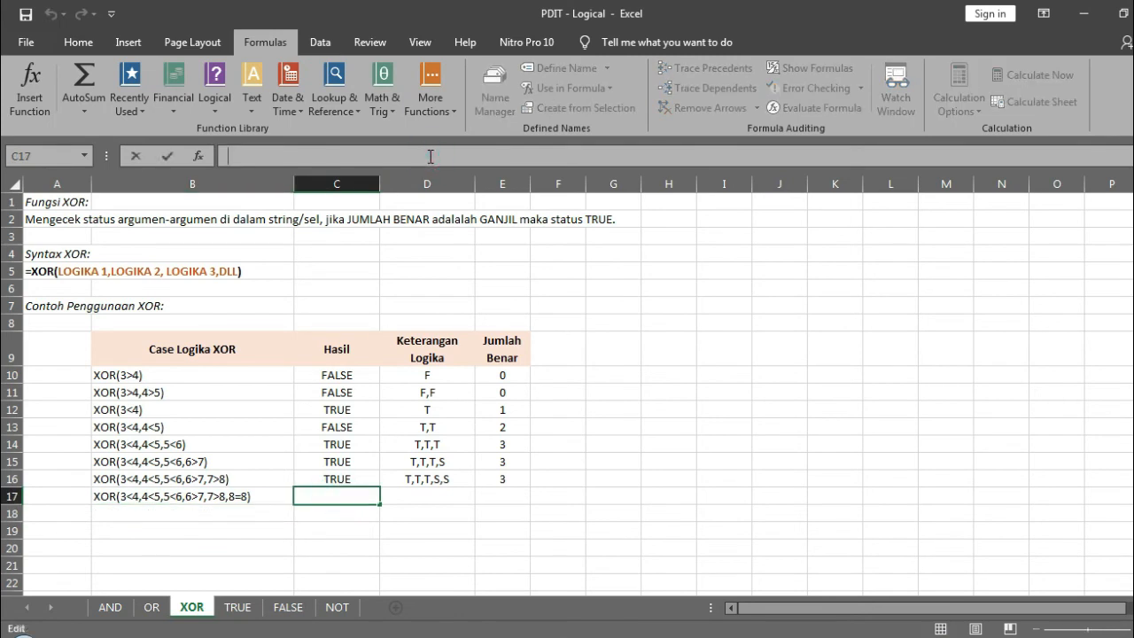
key(ctrl+v)
click(229, 155)
text(=)
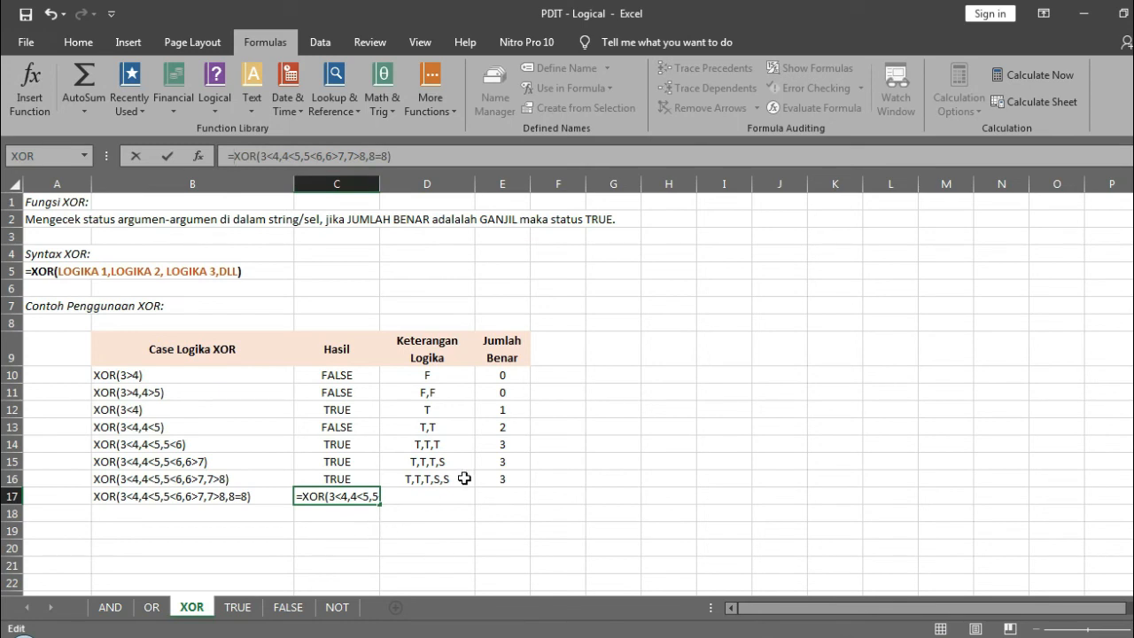
key(Return)
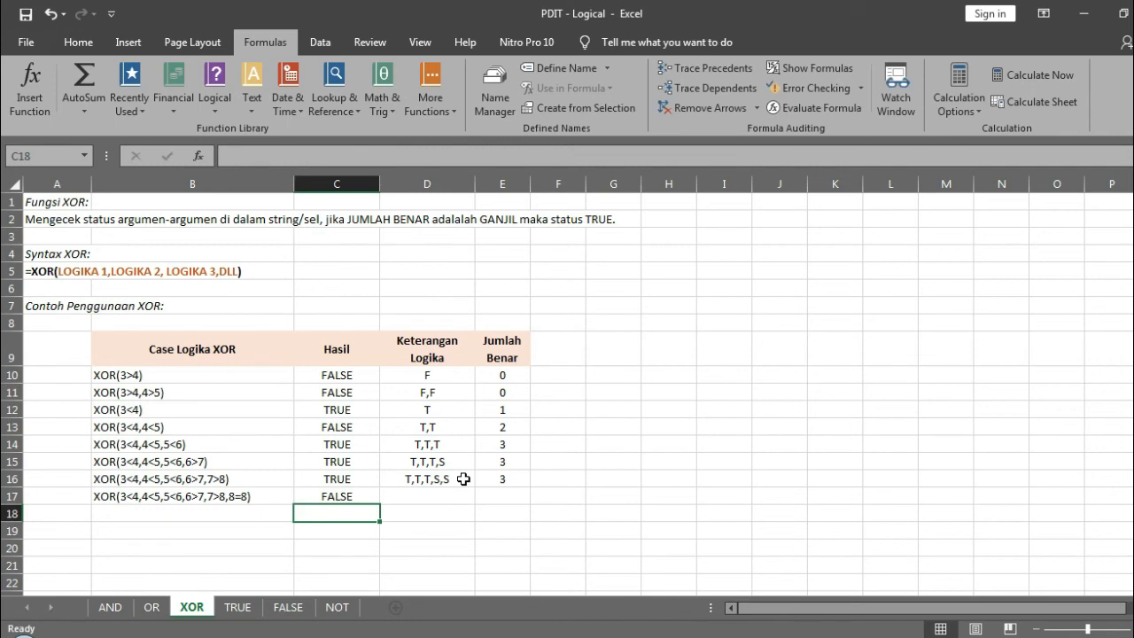
Step: Enter T,T,T,S,S,T as the Keterangan Logika in D17 for the last XOR case
key(Up)
key(Right)
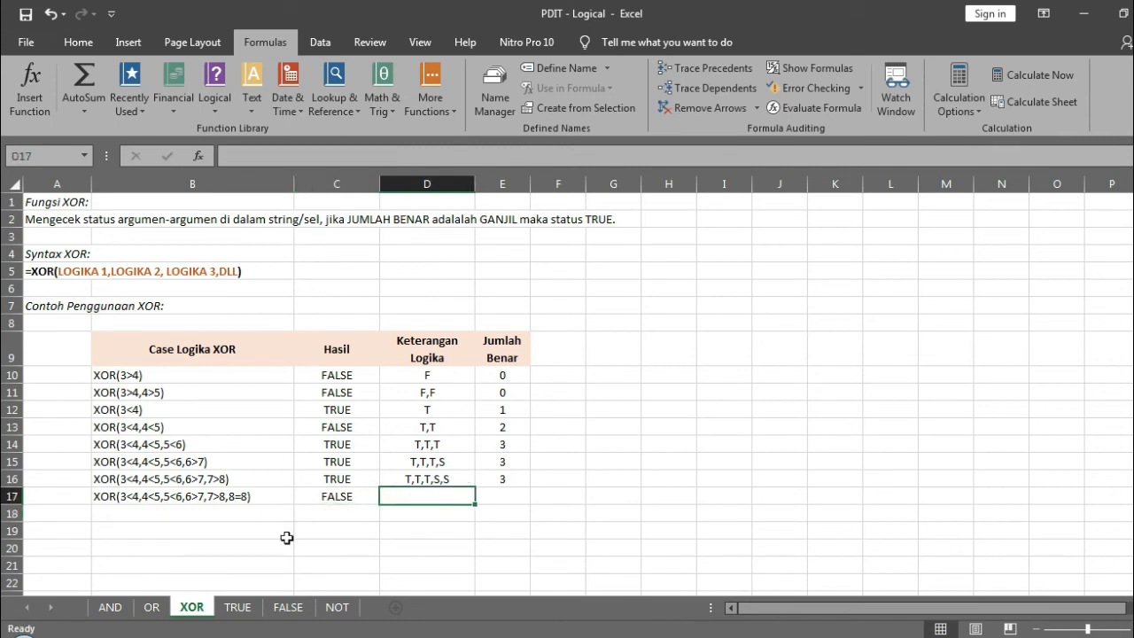
click(217, 497)
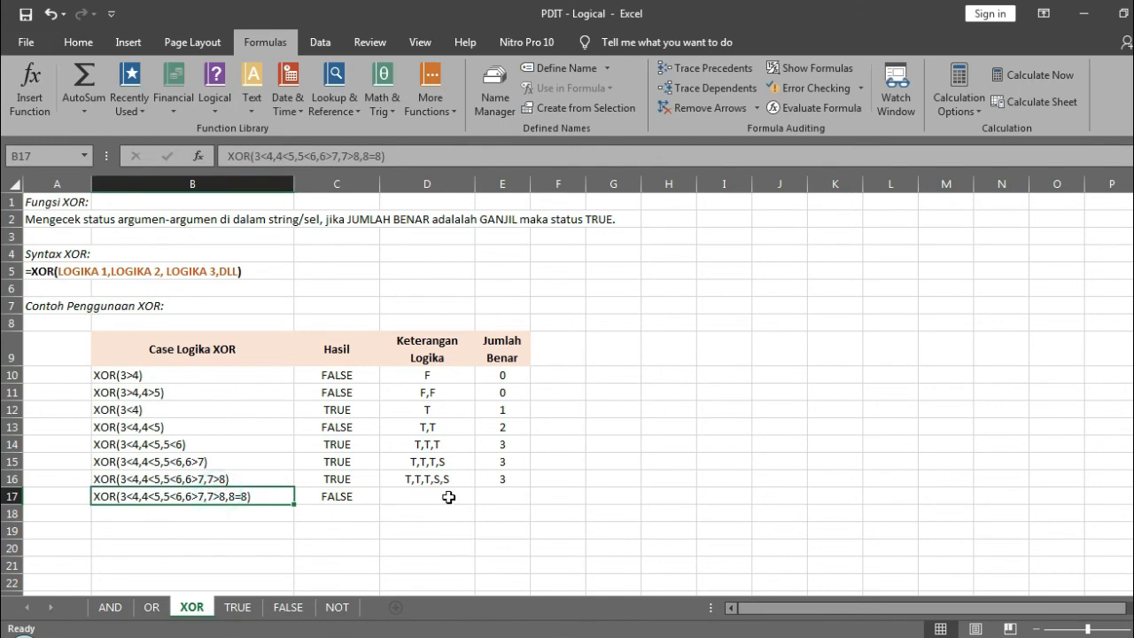
click(445, 496)
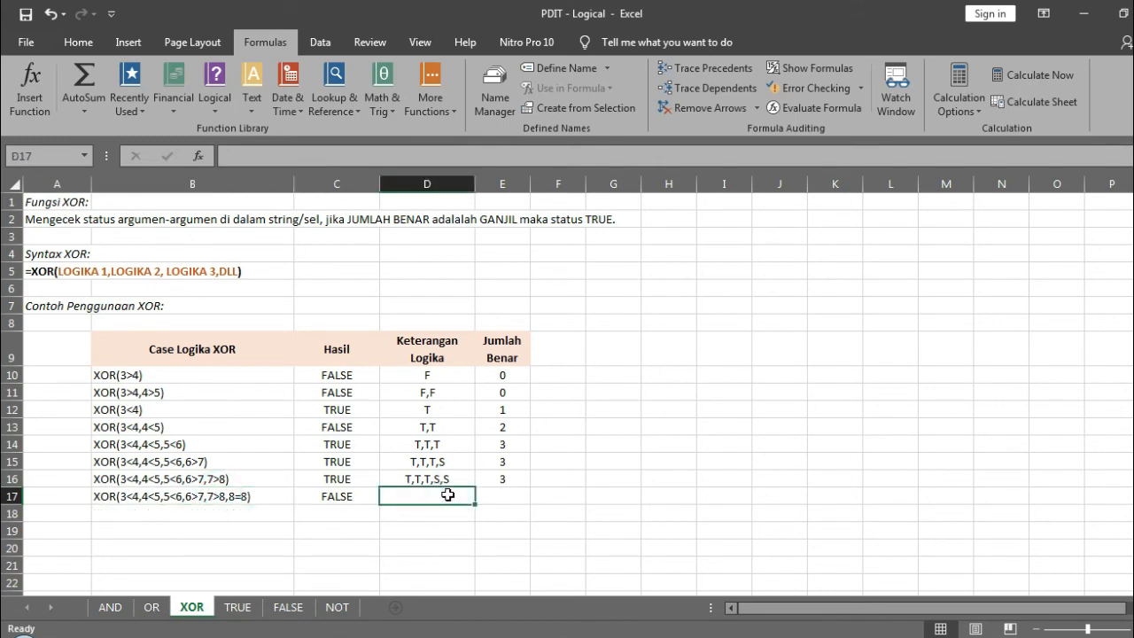
text(T,)
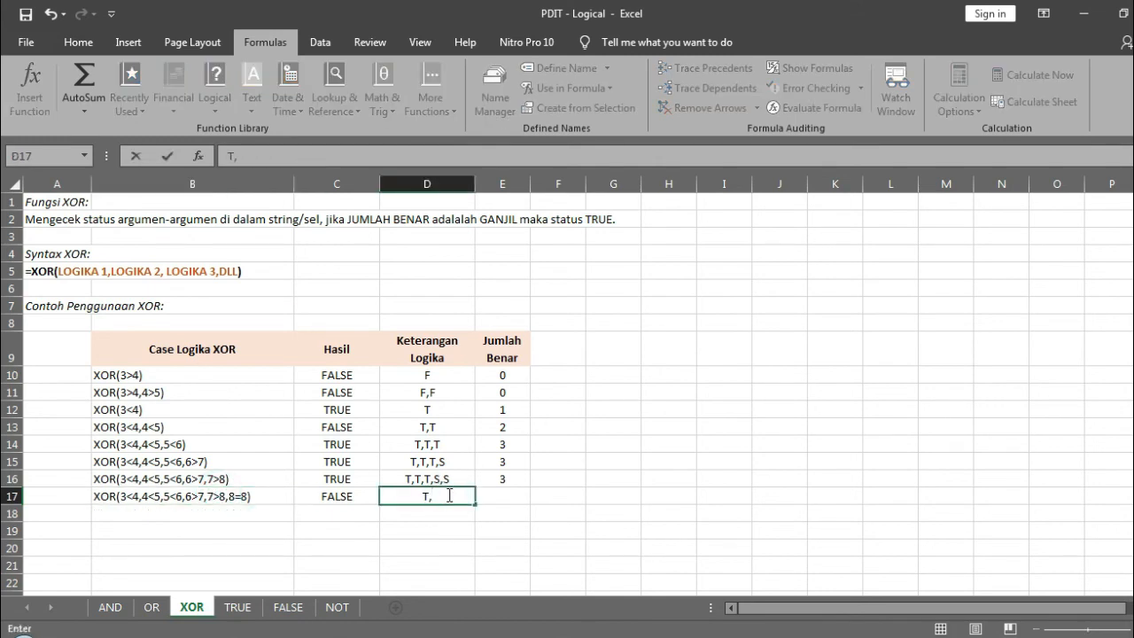
text(T,T,S,S,T)
key(Tab)
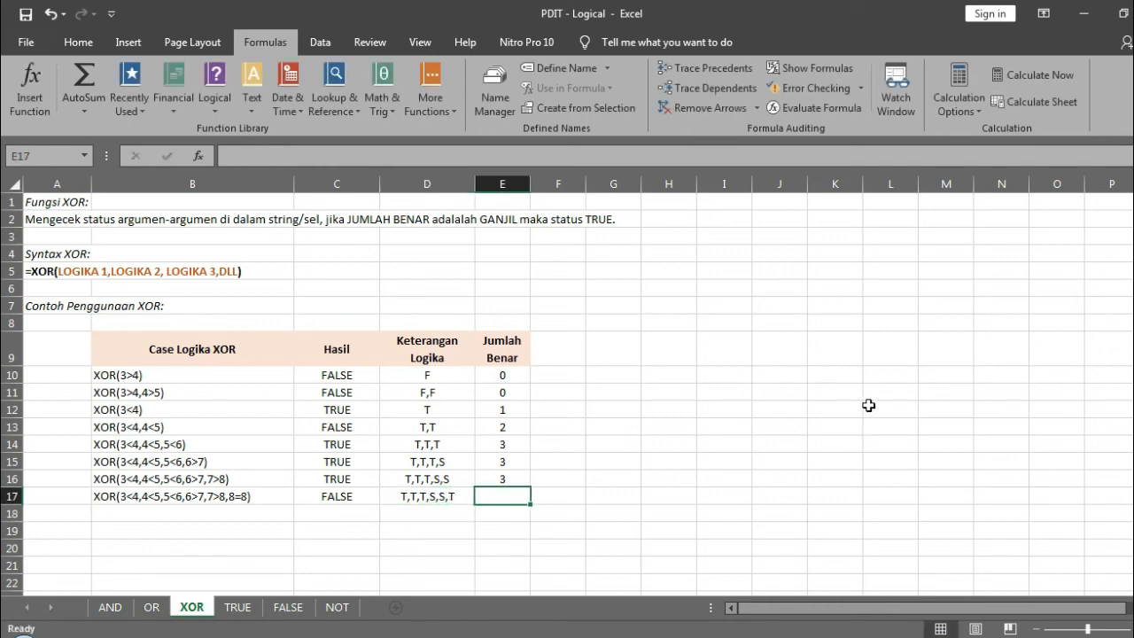
Step: Enter 4 as the Jumlah Benar in E17 for the last XOR case
text(4)
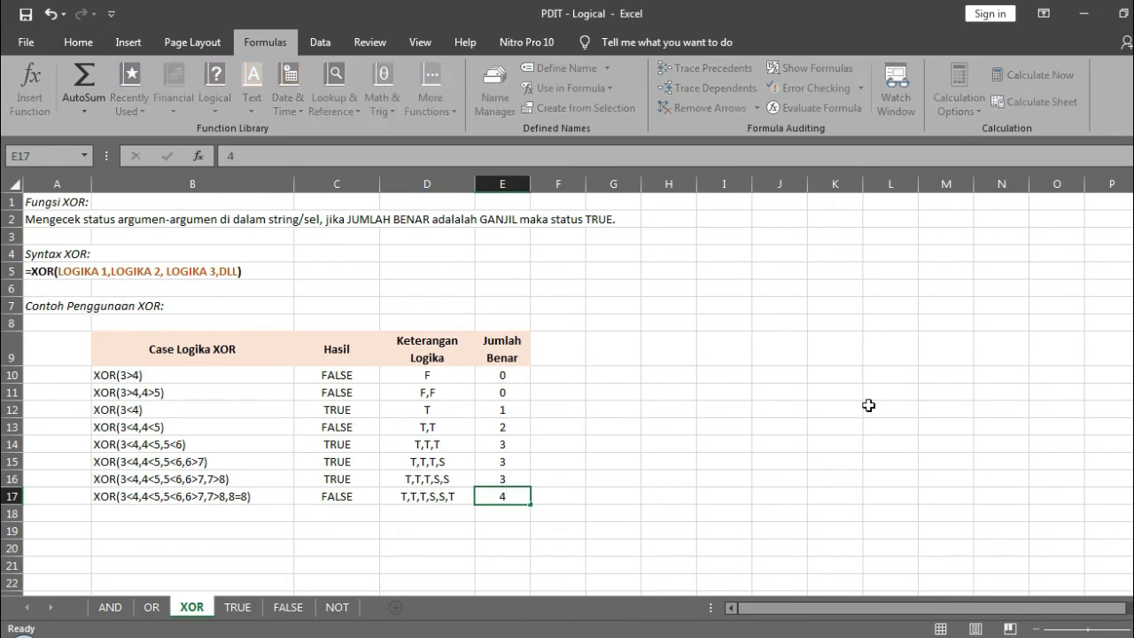
key(Return)
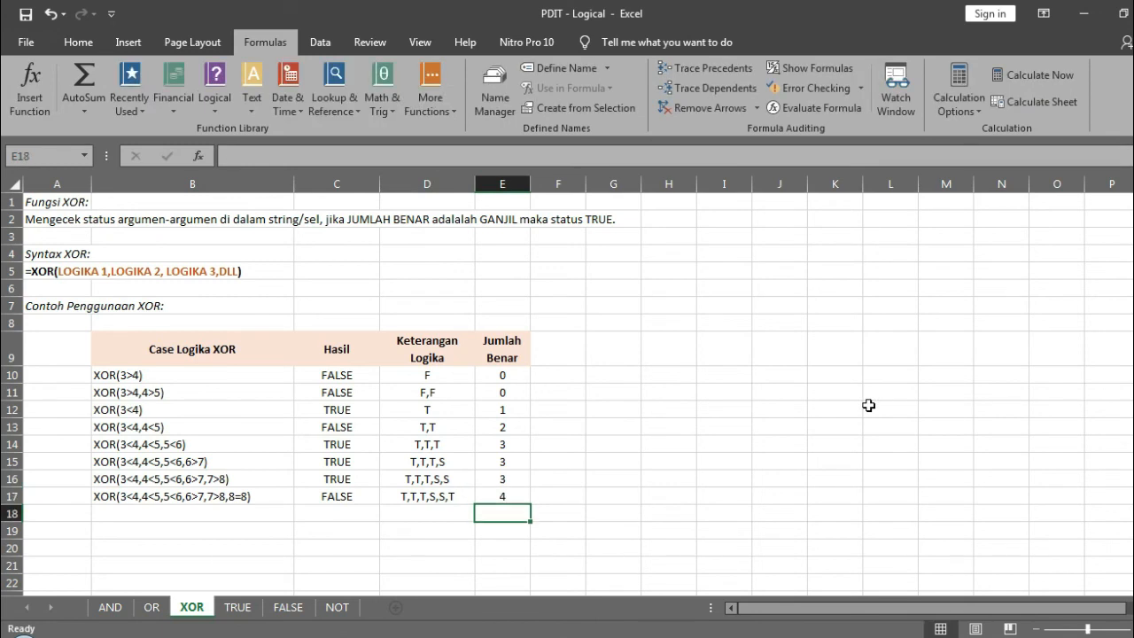
key(Up)
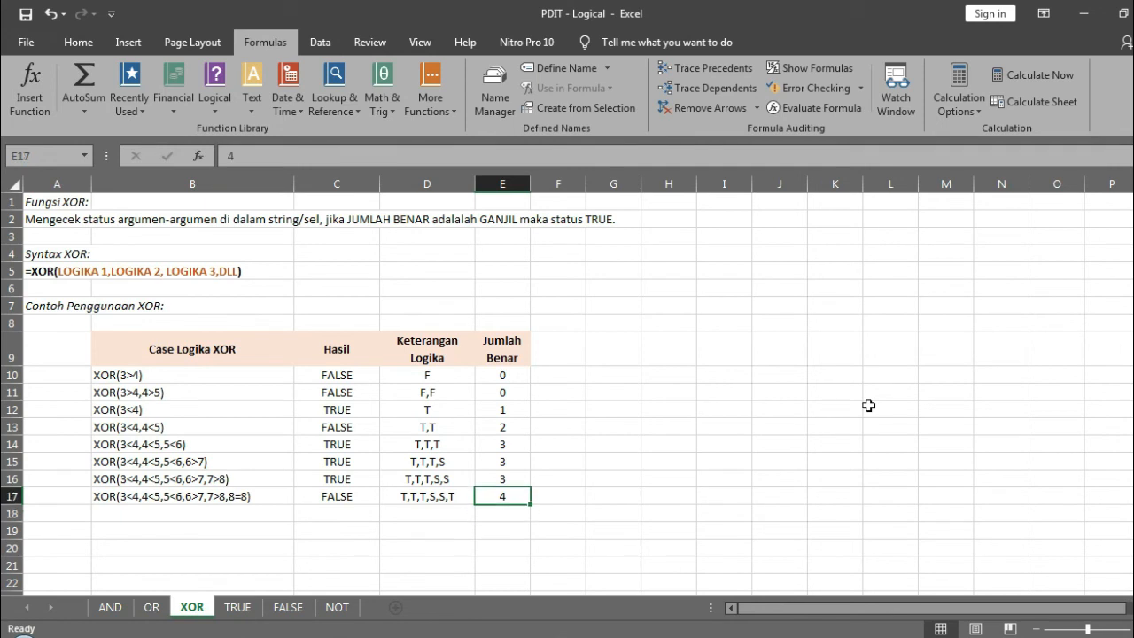
key(Left)
key(Left)
key(Left)
key(Right)
key(shift+Right)
key(shift+Right)
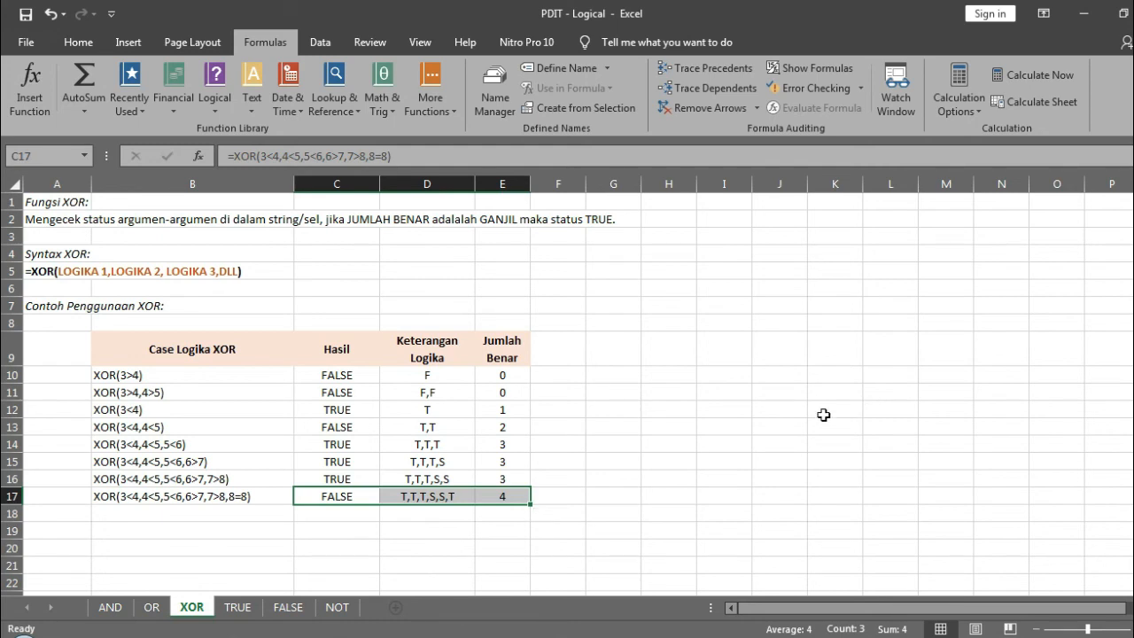
click(701, 399)
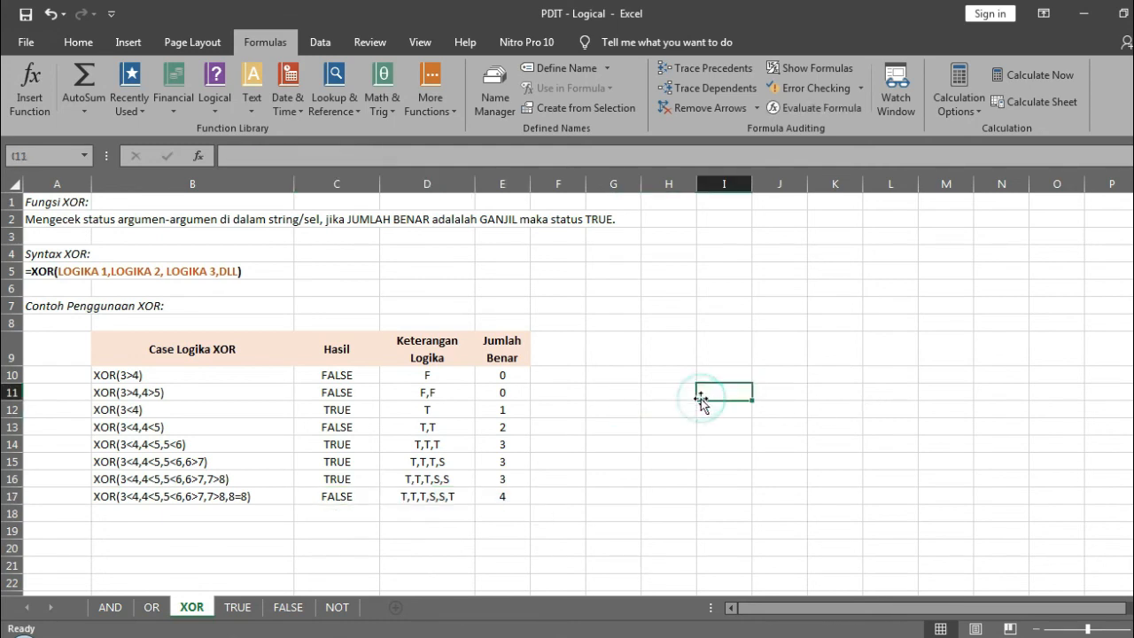
Step: On the TRUE sheet, enter the formula =B10=C10 in D10 to compare the first Data 1 and Data 2 values
click(237, 607)
click(525, 306)
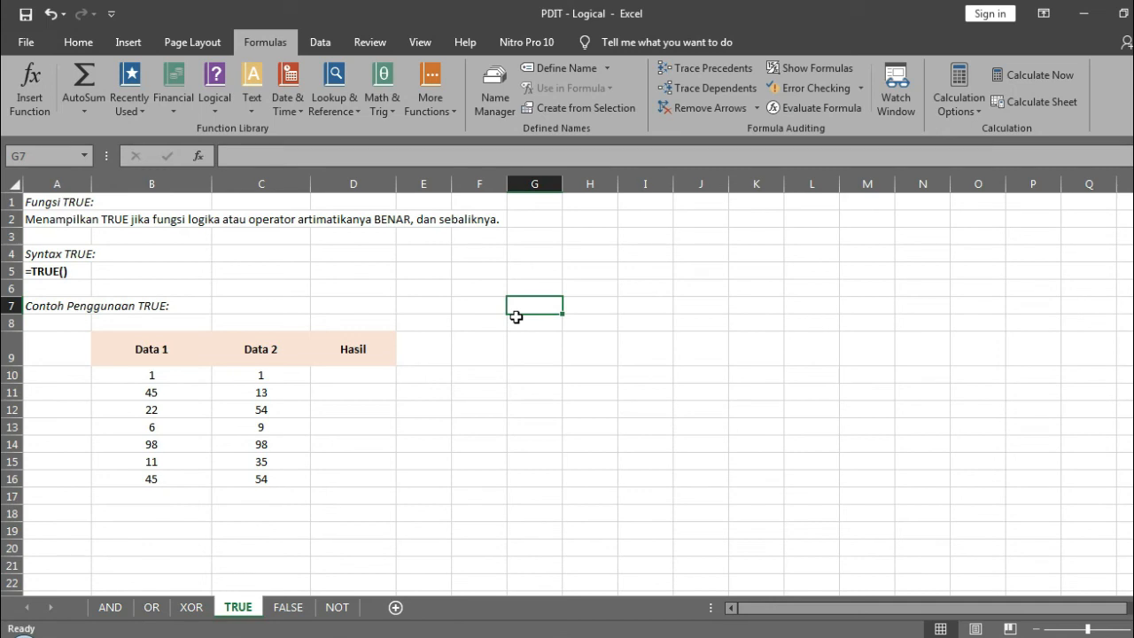
click(364, 375)
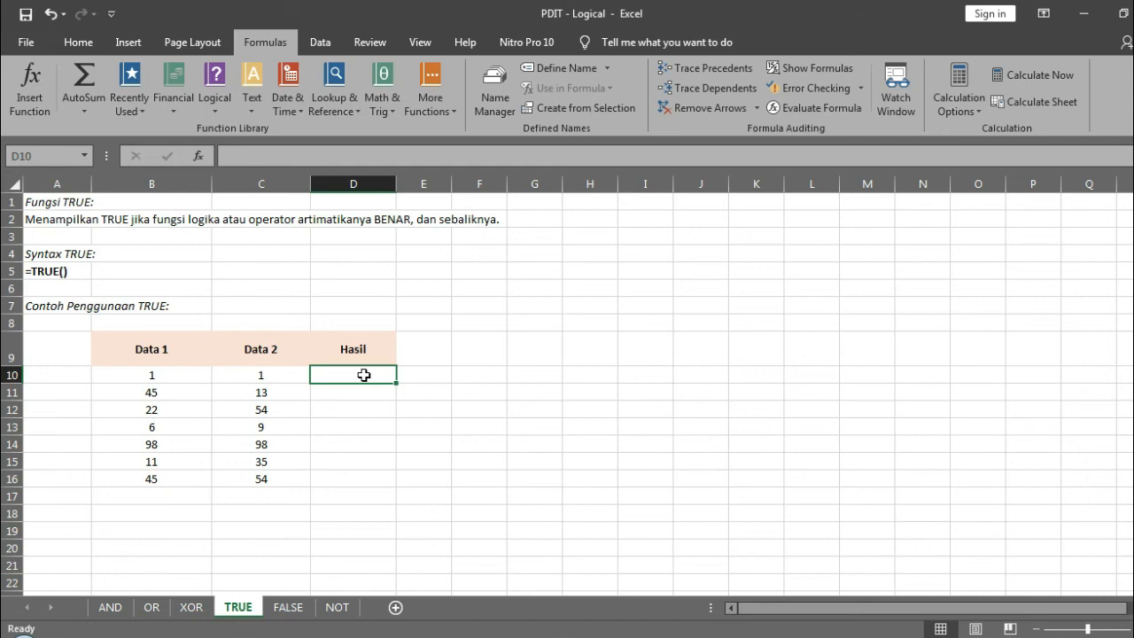
text(=)
key(Left)
key(Left)
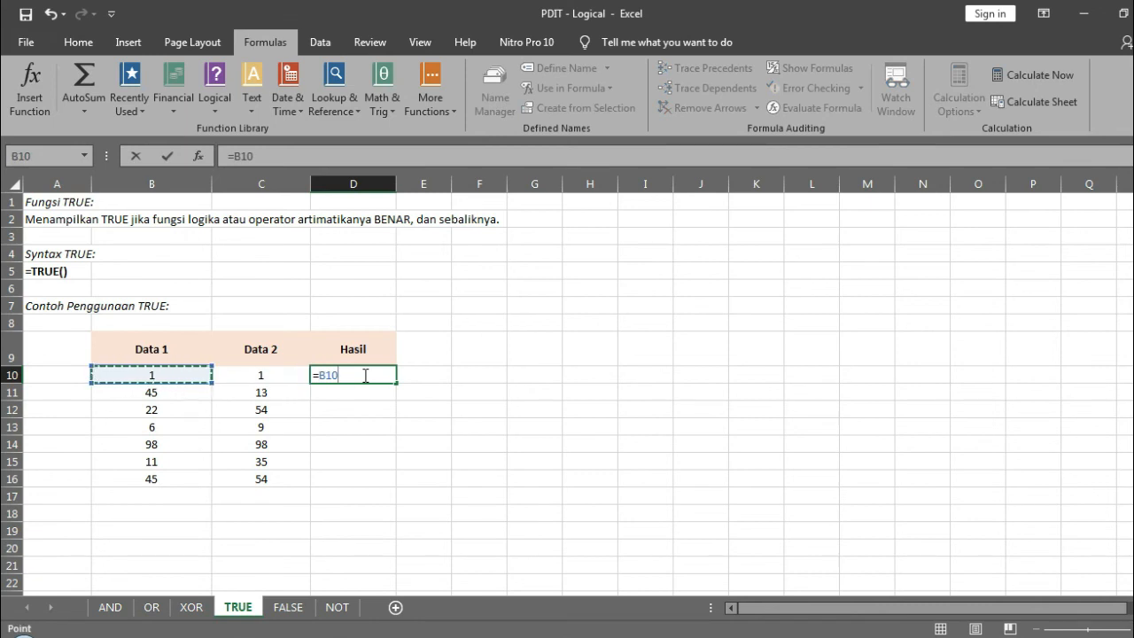
text(=)
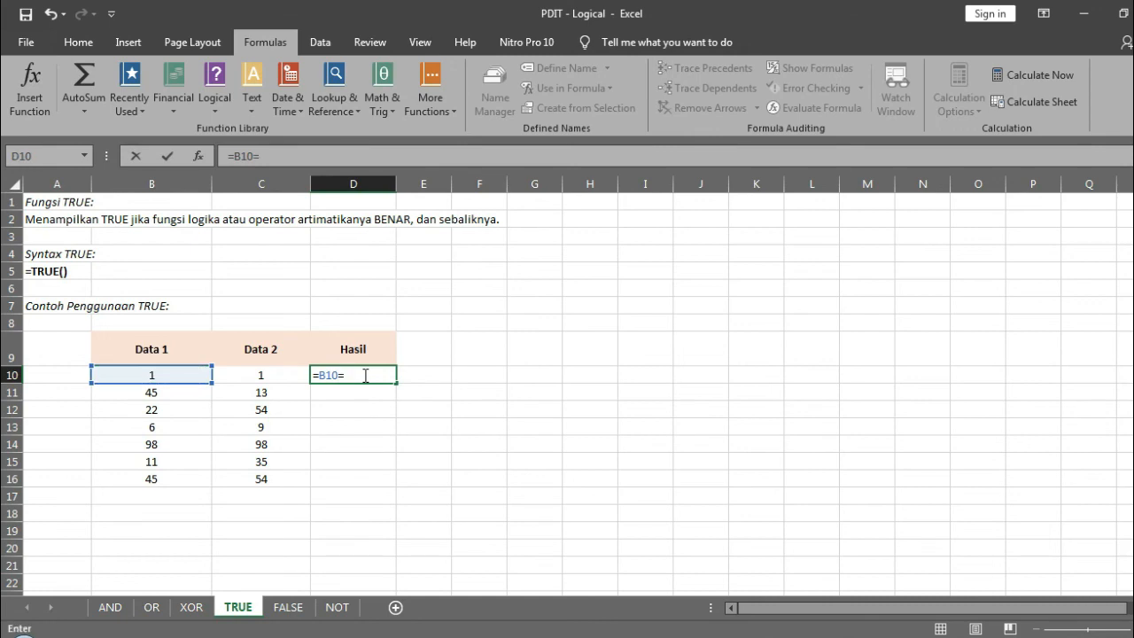
click(261, 375)
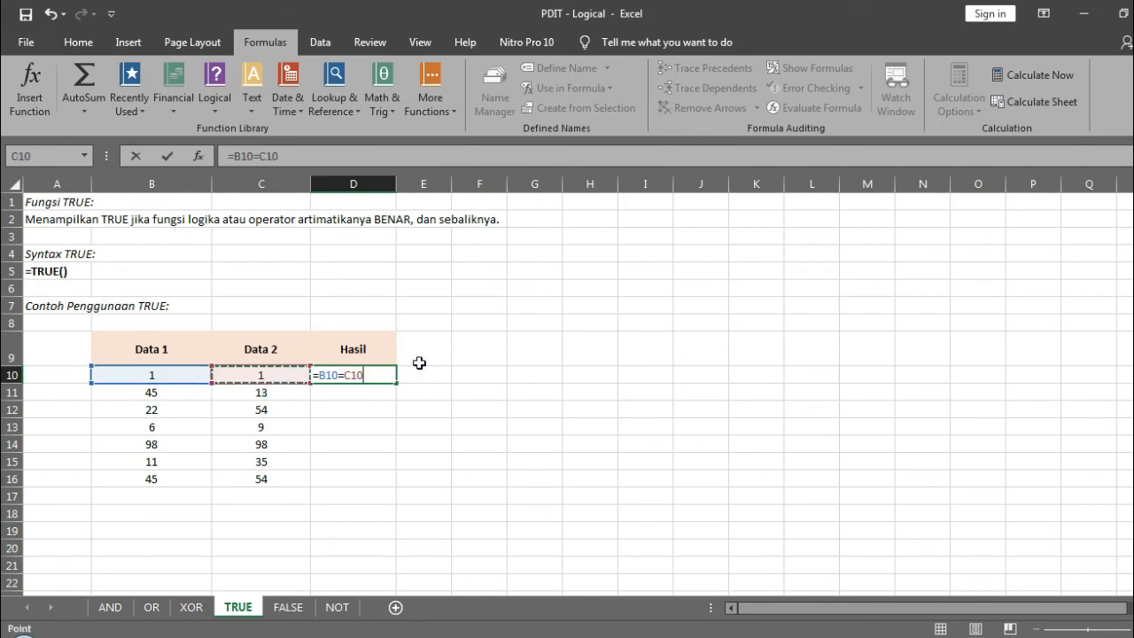
key(Return)
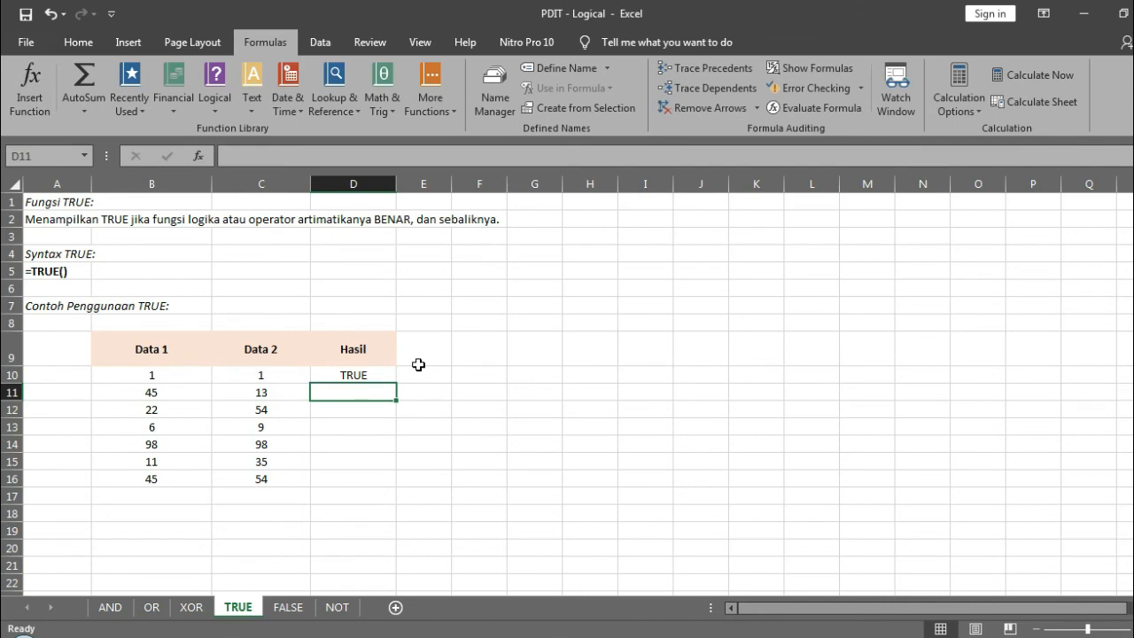
click(353, 374)
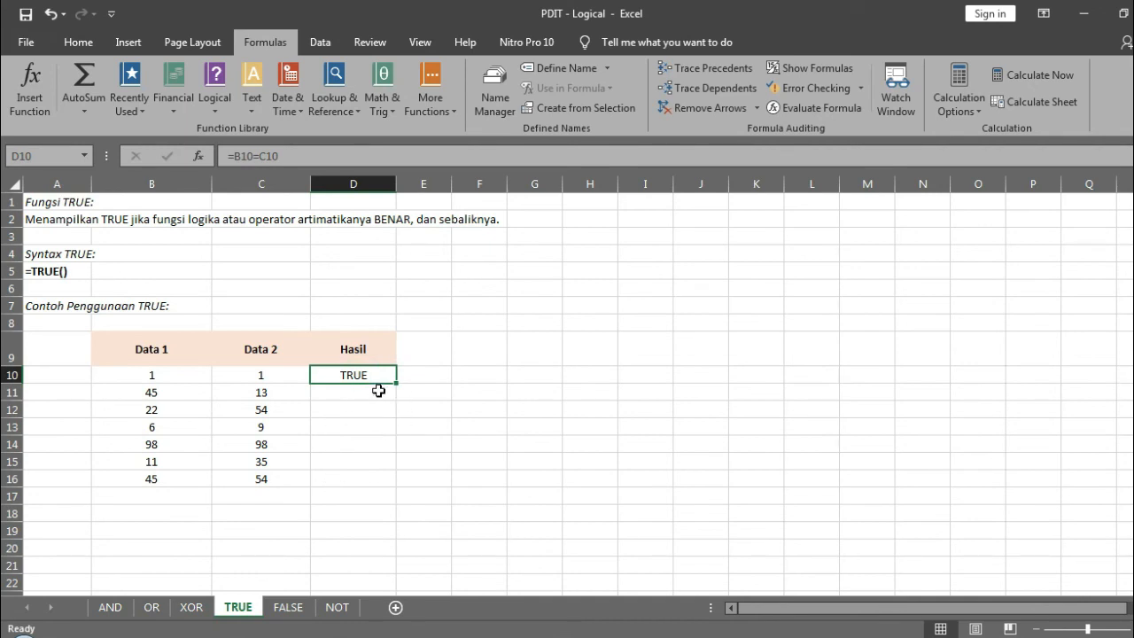
Step: Enter the formula =B11=C11 in D11 to compare the second pair of values
click(376, 392)
text(=)
key(Left)
key(Left)
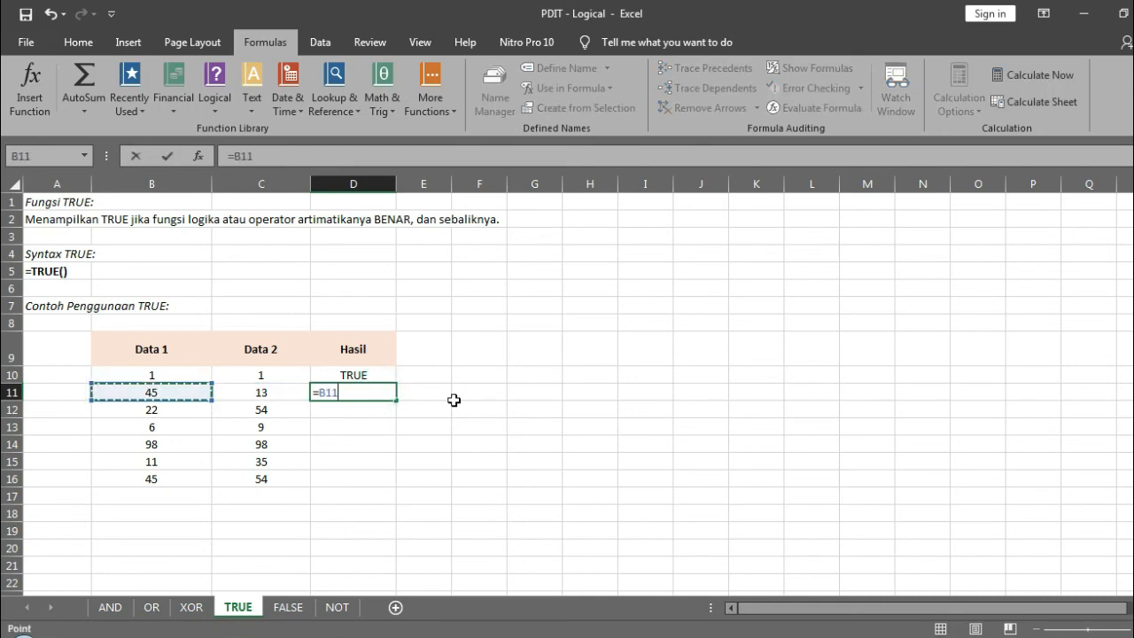
text(=)
click(275, 388)
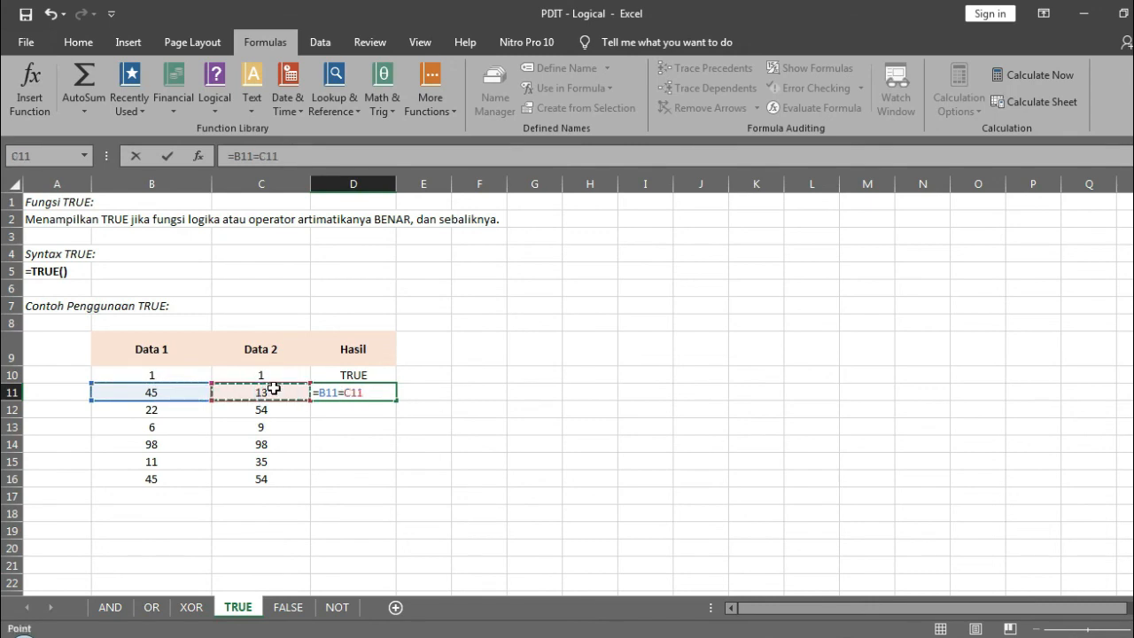
key(Return)
key(Up)
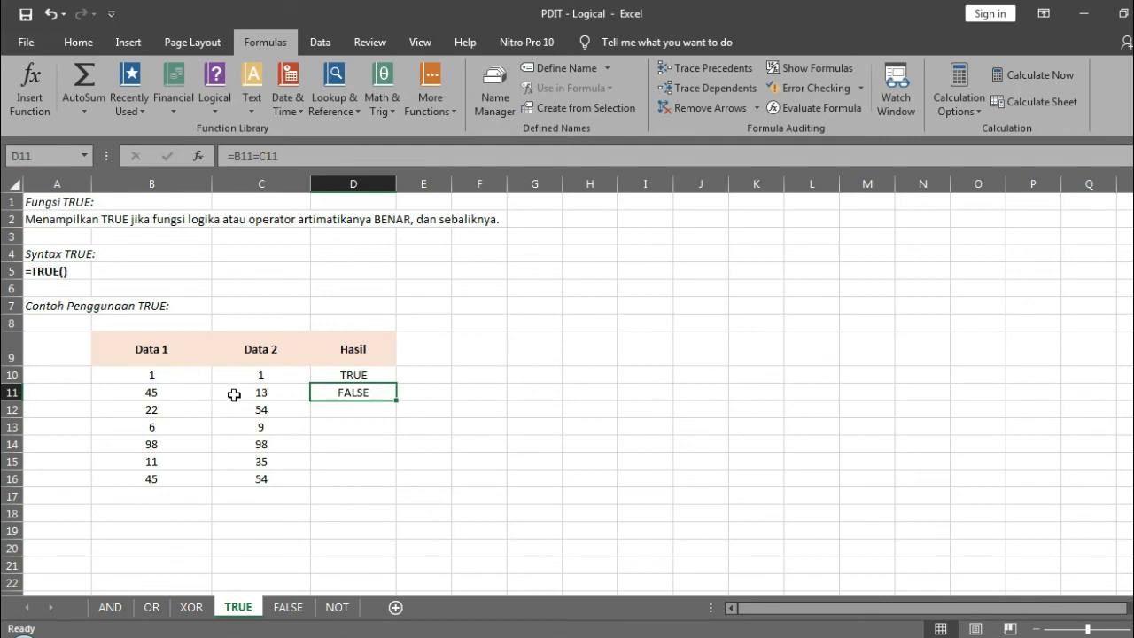
Step: Fill the equality formula from D11 down through D16 in the Hasil column
click(343, 406)
click(370, 393)
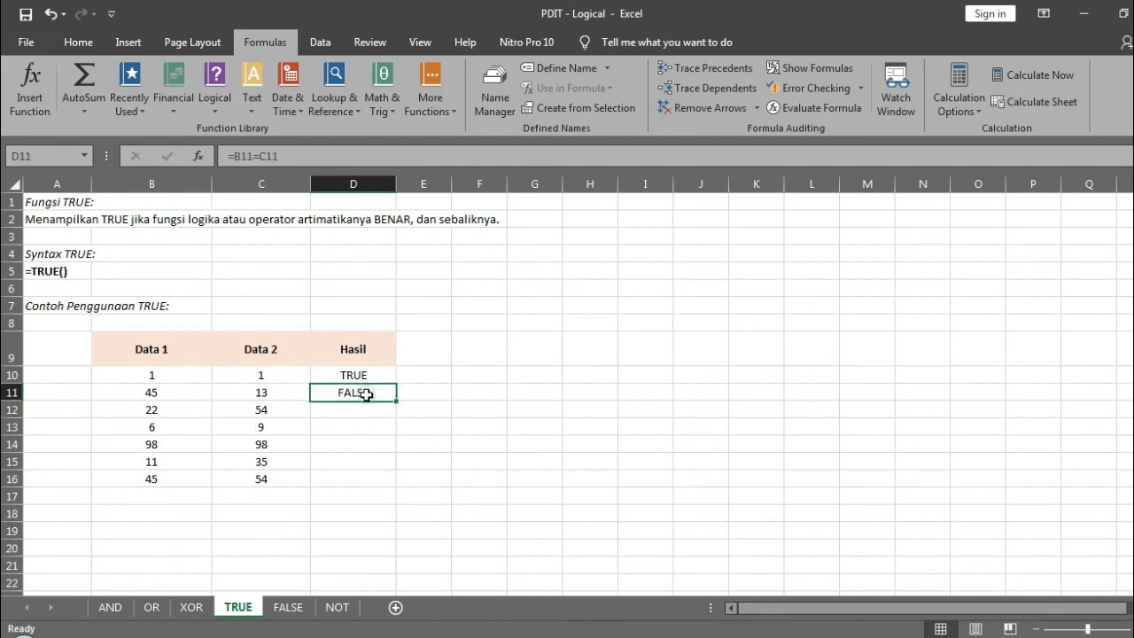
double_click(396, 400)
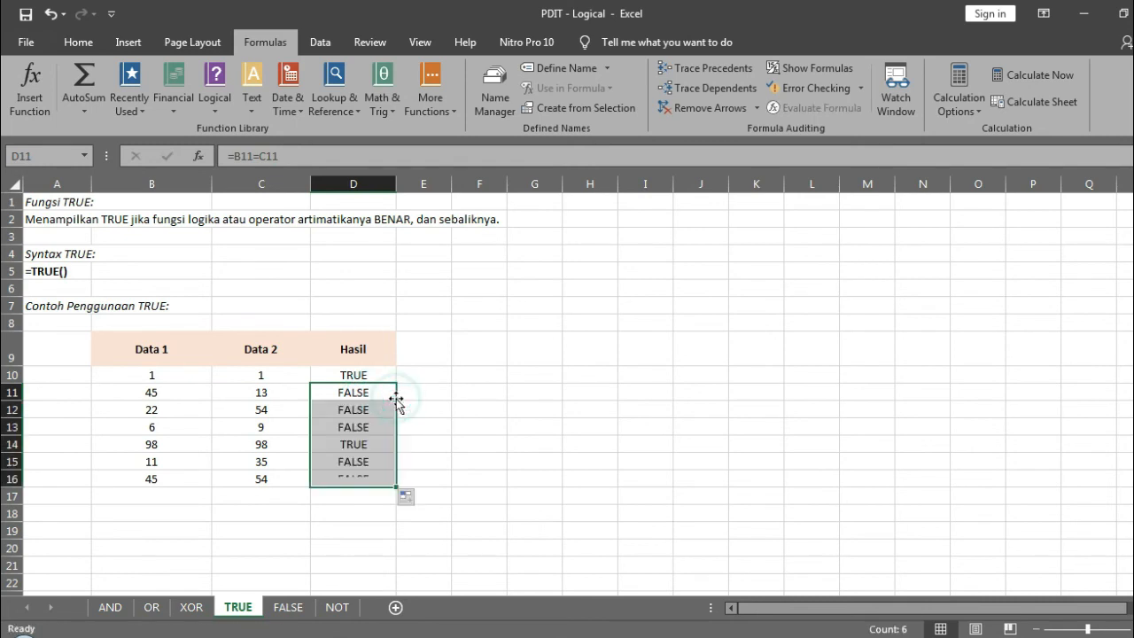
click(363, 444)
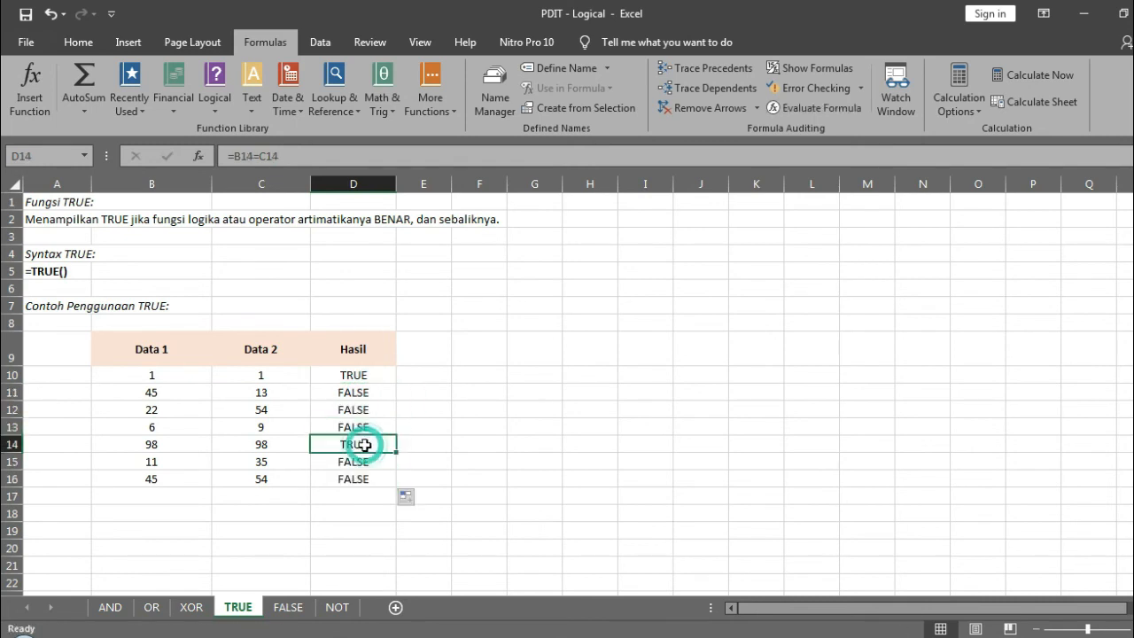
click(370, 426)
click(372, 443)
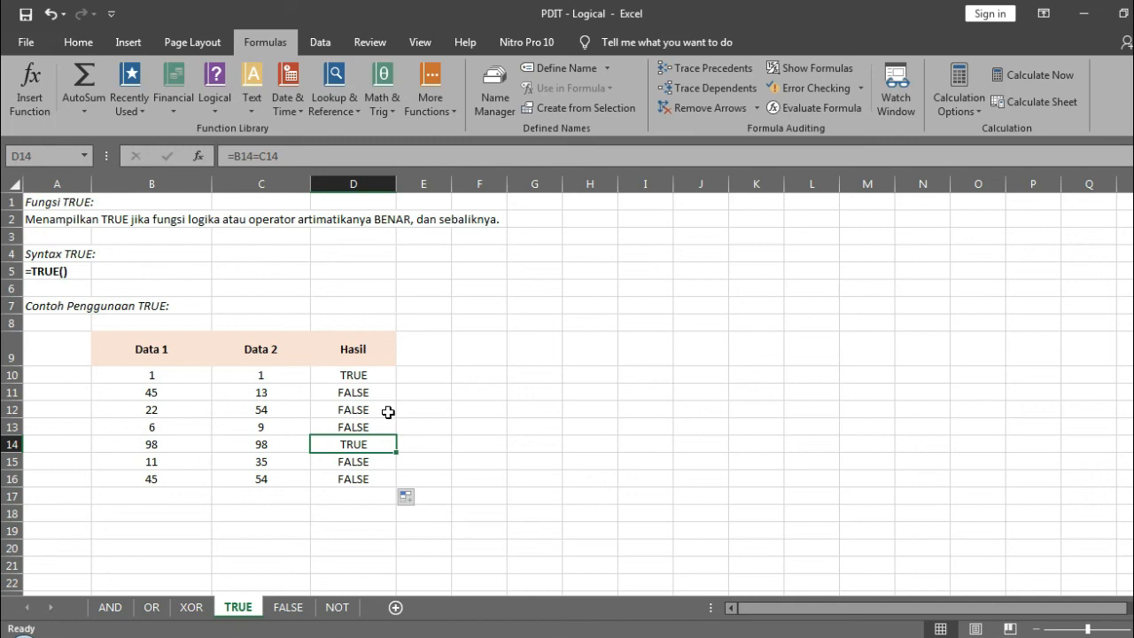
Step: Change the comparison operator in D16 to greater-than so the formula reads =B16>C16
click(359, 462)
click(358, 481)
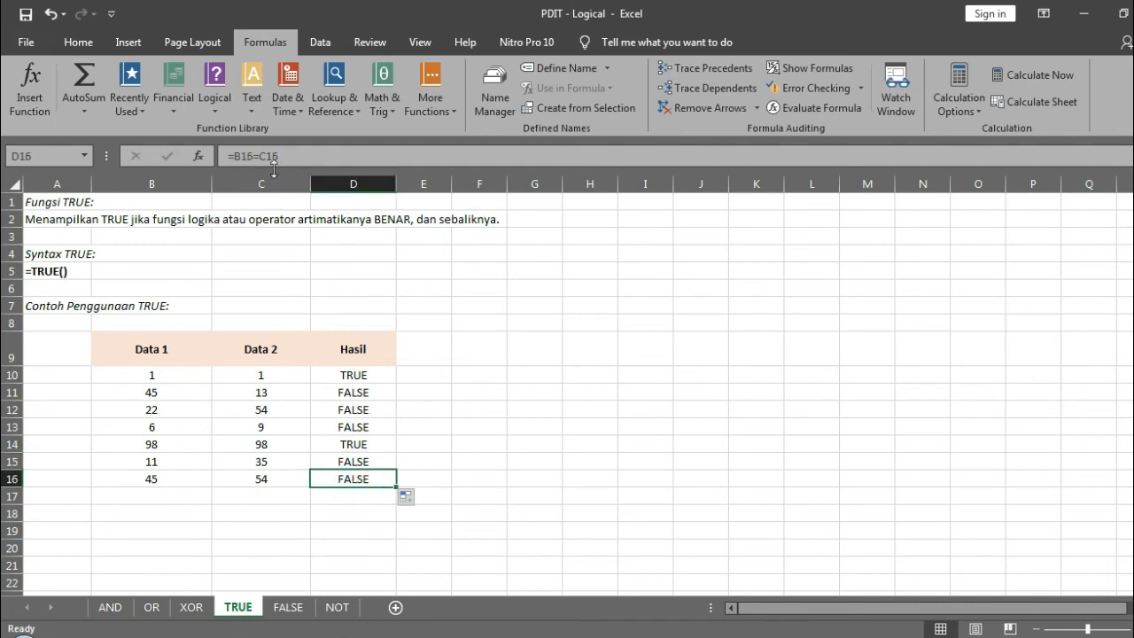
drag(258, 152, 254, 159)
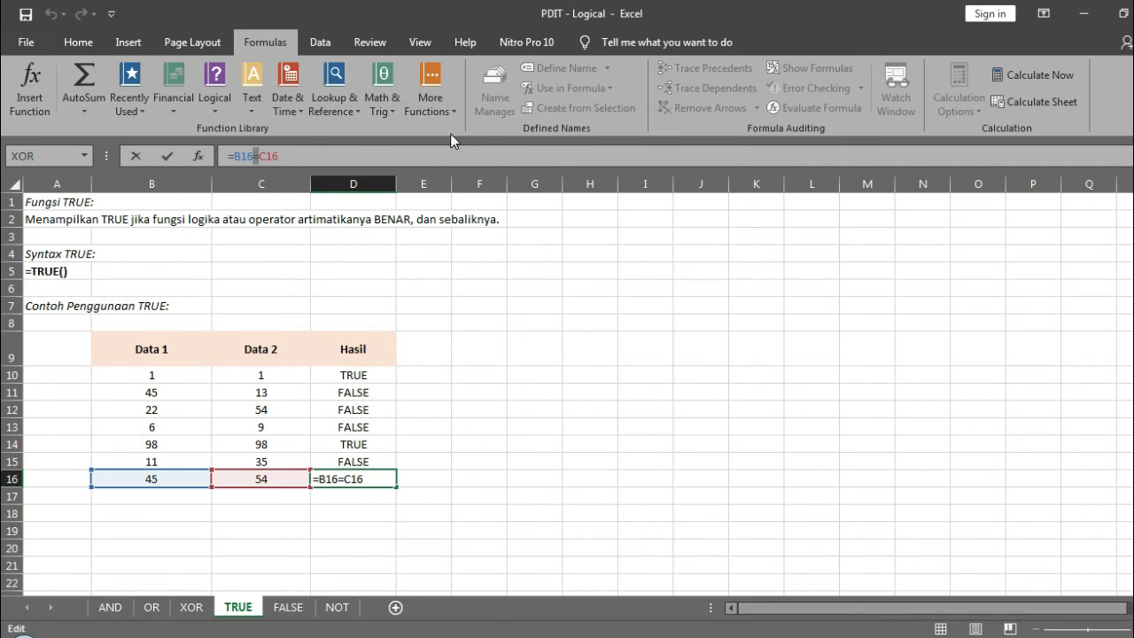
text(>)
key(Return)
key(Up)
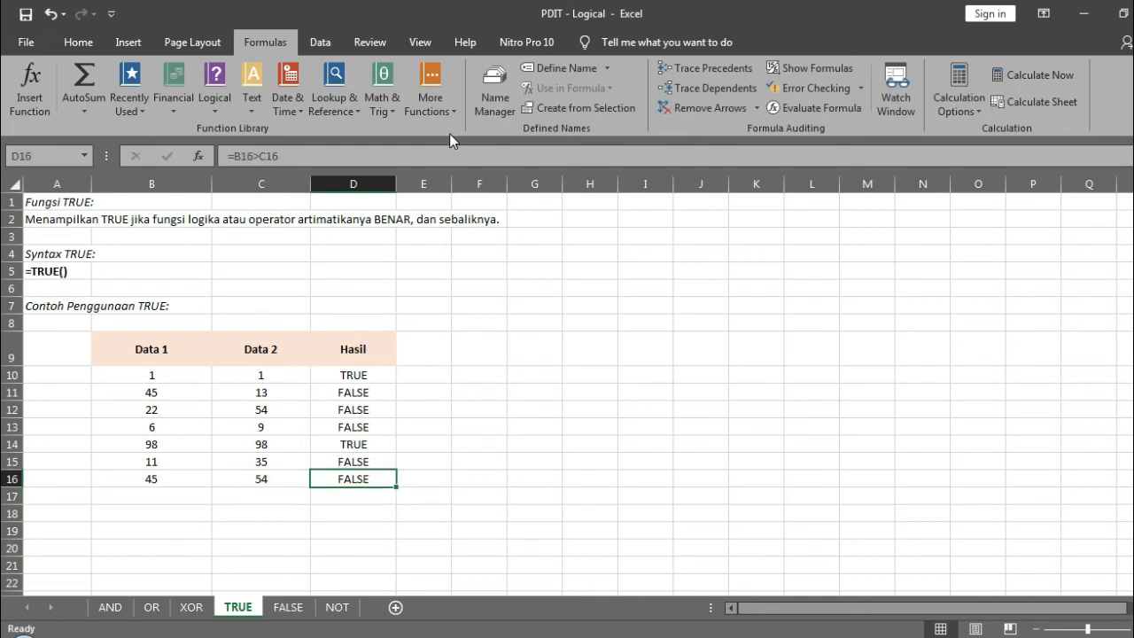
Step: Replace the formula in D15 with the less-than comparison =B15<C15
key(Up)
key(Left)
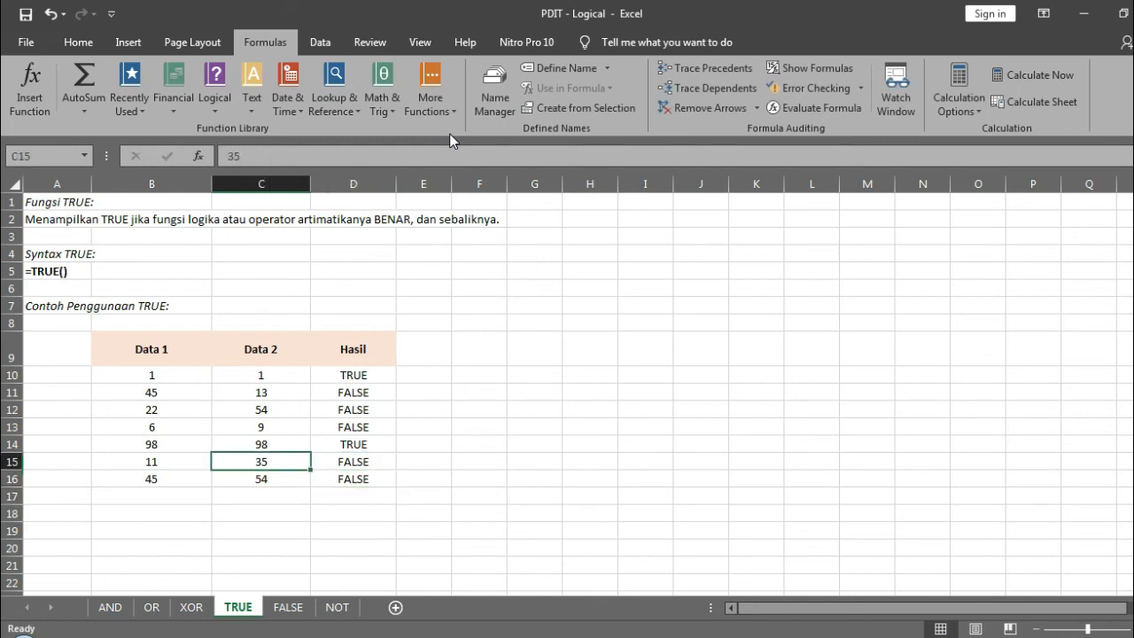
key(Down)
key(Right)
key(Up)
text(=)
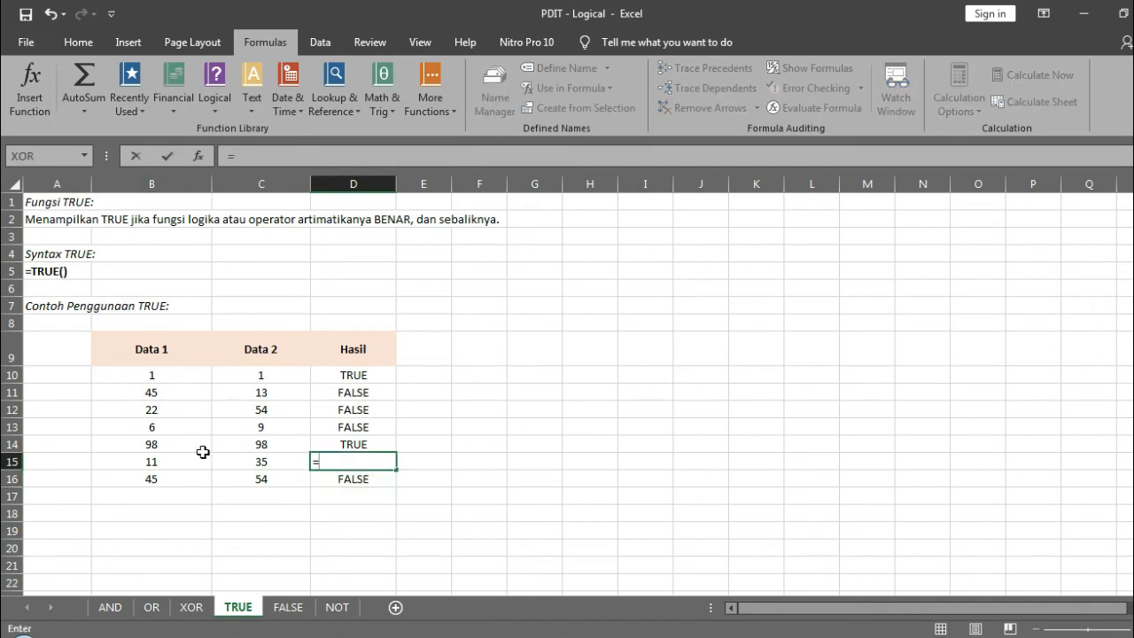
click(157, 459)
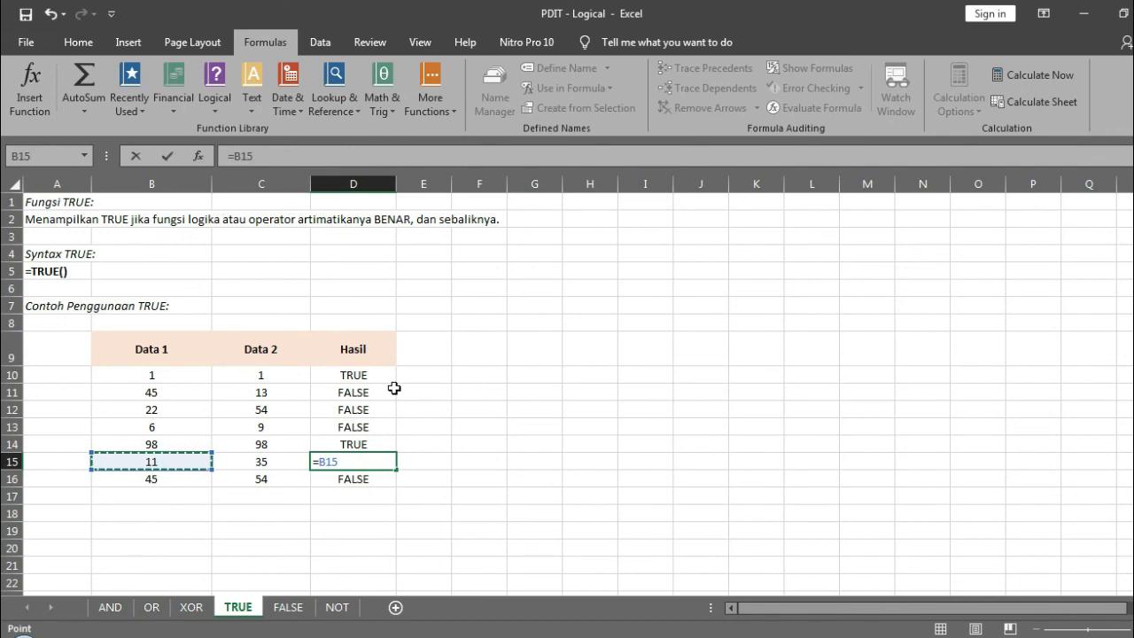
text(<)
click(255, 456)
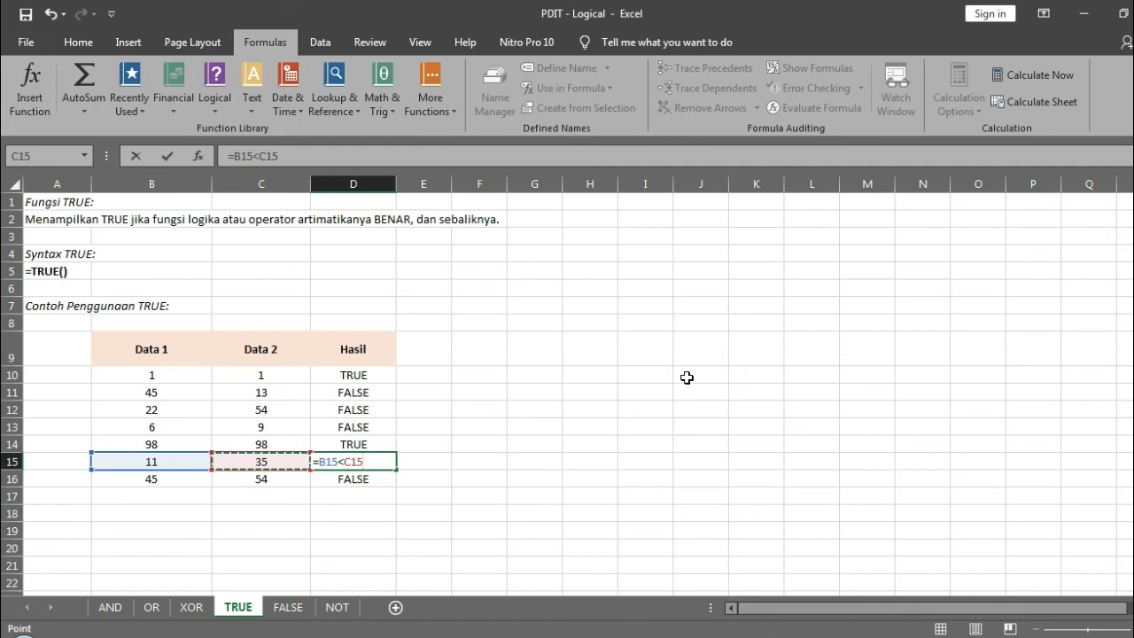
key(Return)
key(Up)
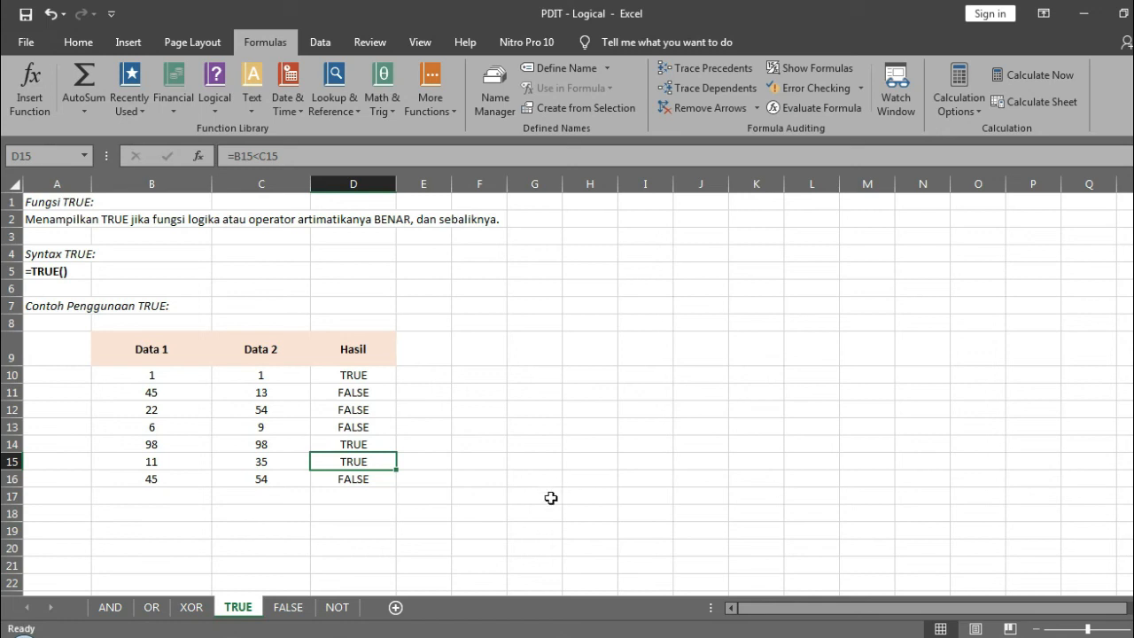
Step: On the FALSE sheet, enter the formula =B10>C10 in D10 to compare the first pair of values
click(288, 606)
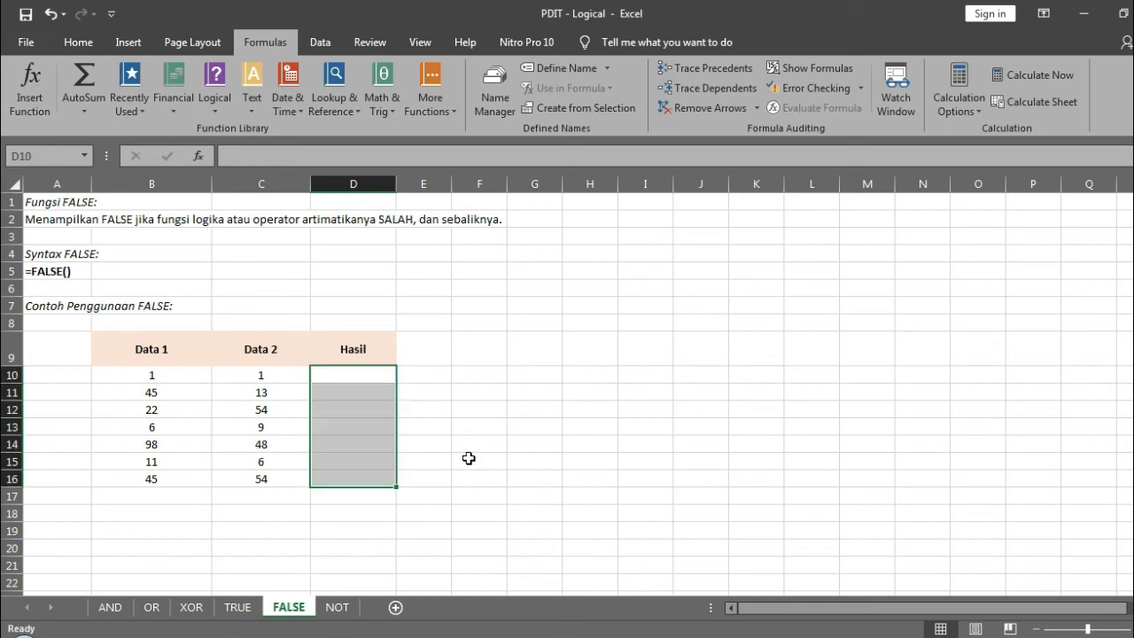
click(512, 392)
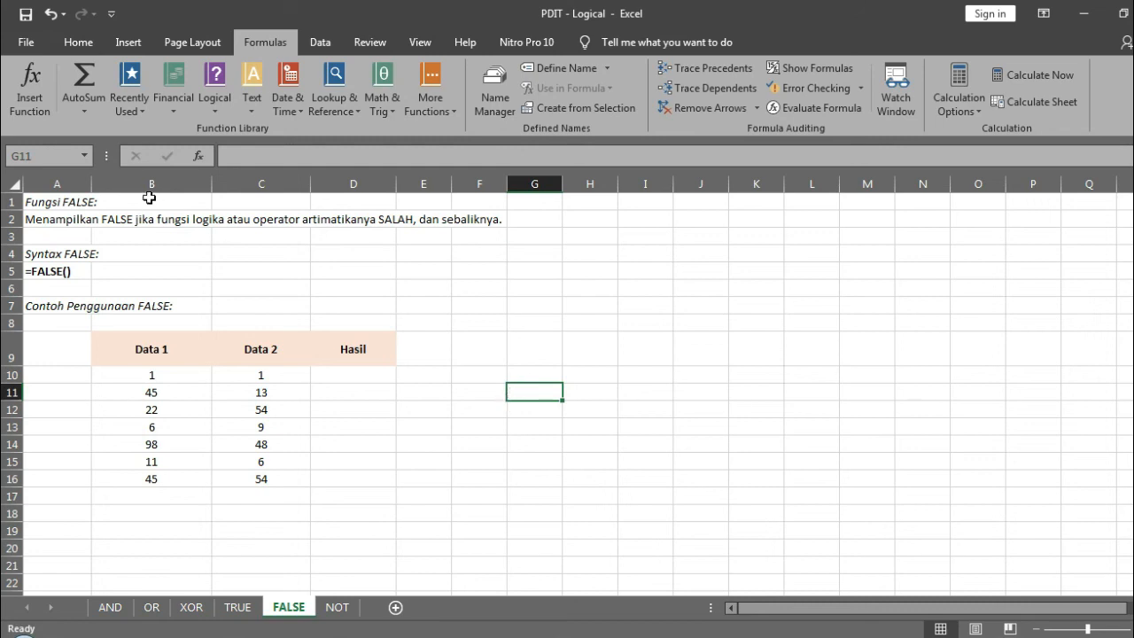
click(55, 221)
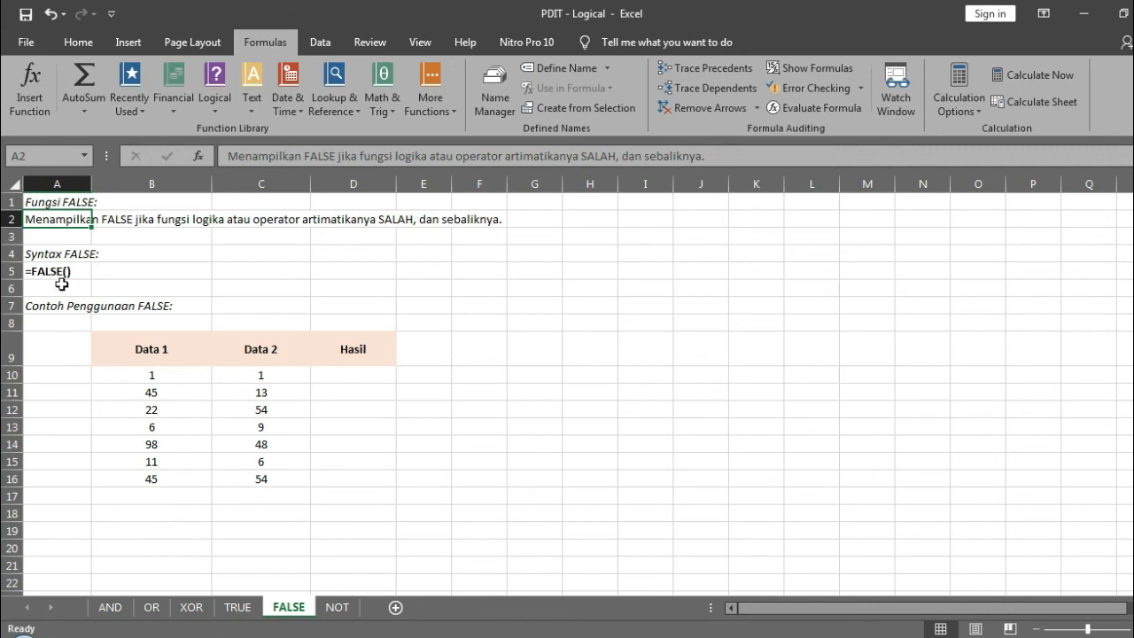
click(321, 376)
text(=)
key(Left)
key(Left)
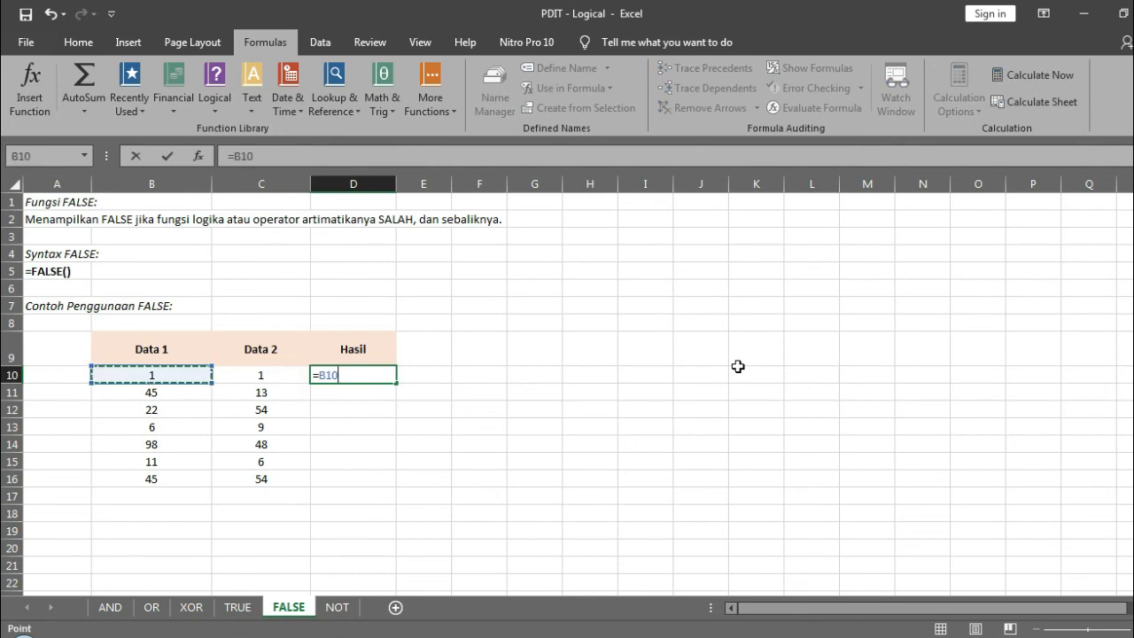
text(>)
key(Right)
key(Left)
key(Left)
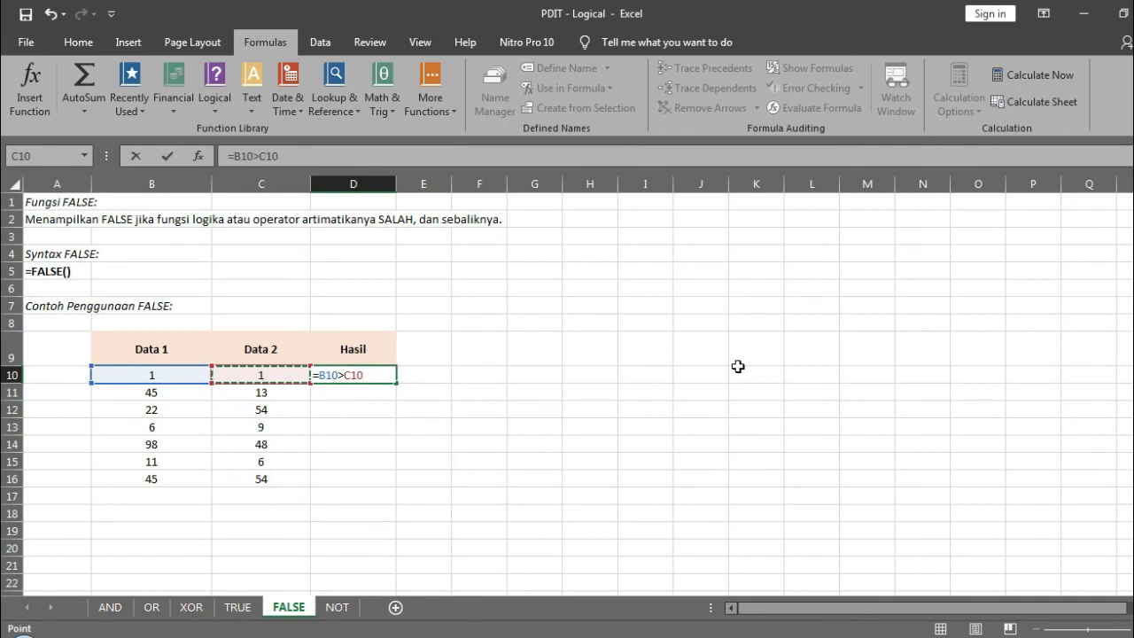
key(ctrl+Return)
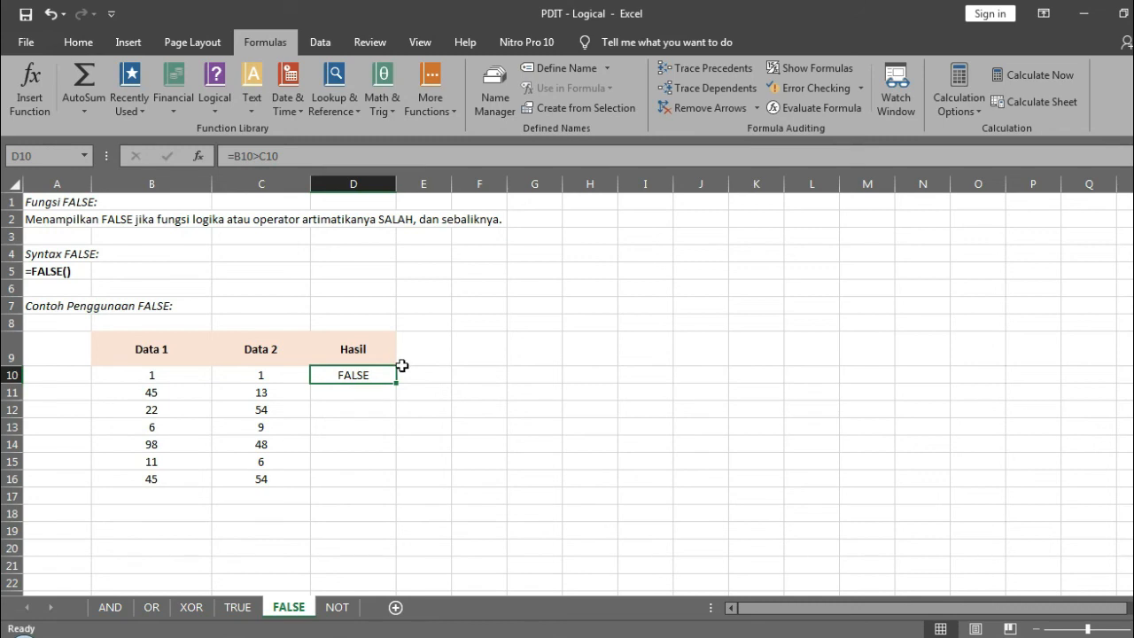
Step: Enter =FALSE in D11 and =FALSE() in D12 of the Hasil column
key(Down)
text(=)
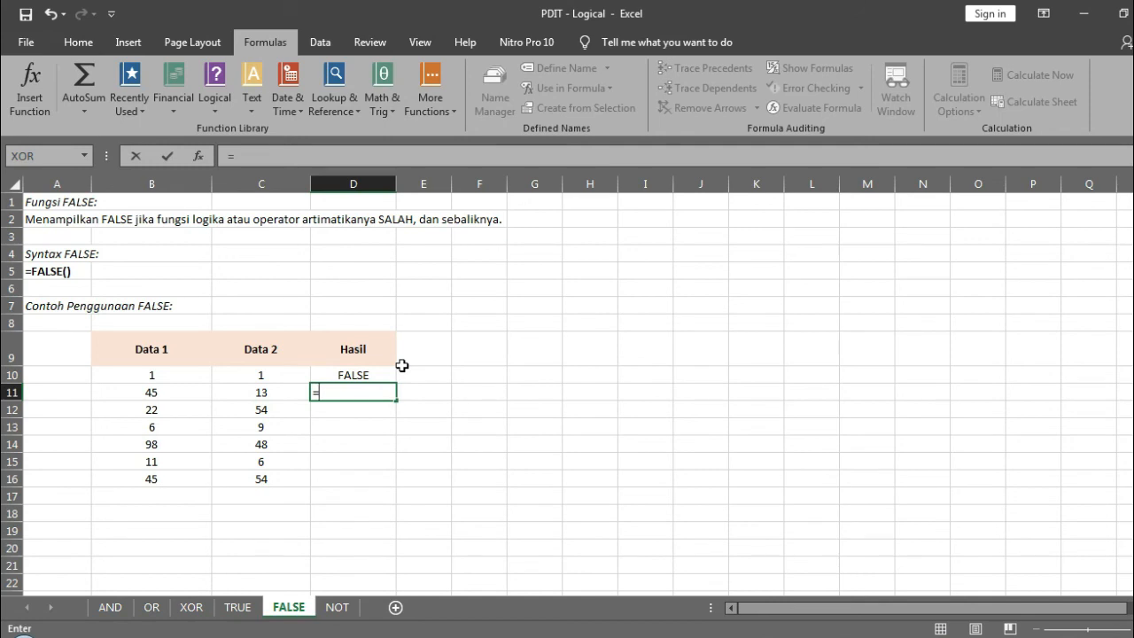
text(FALSE)
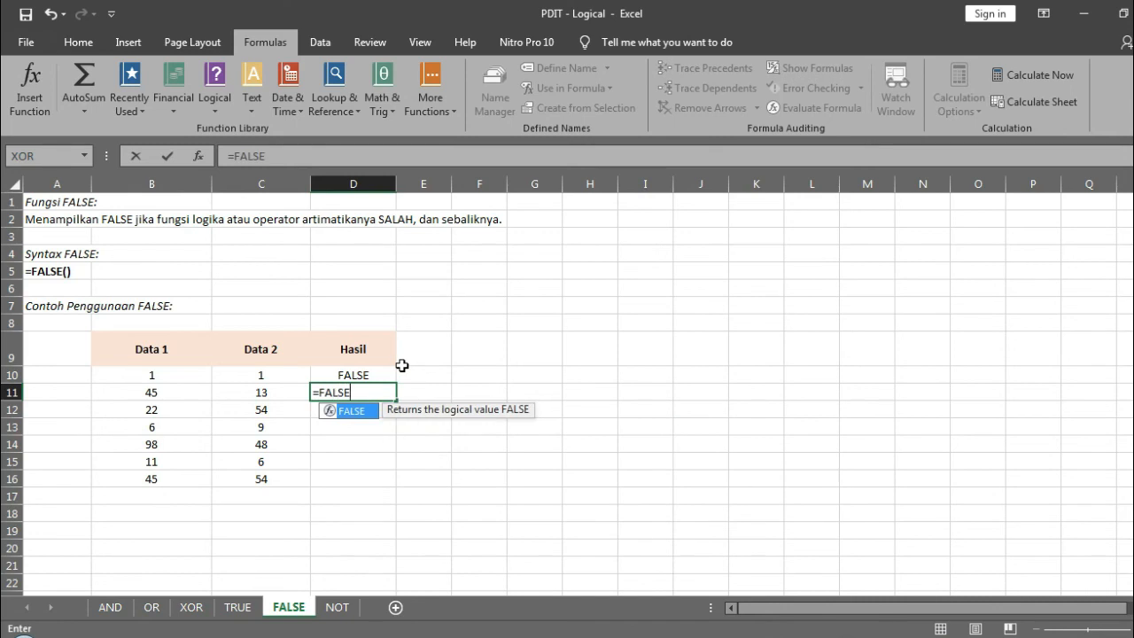
key(Return)
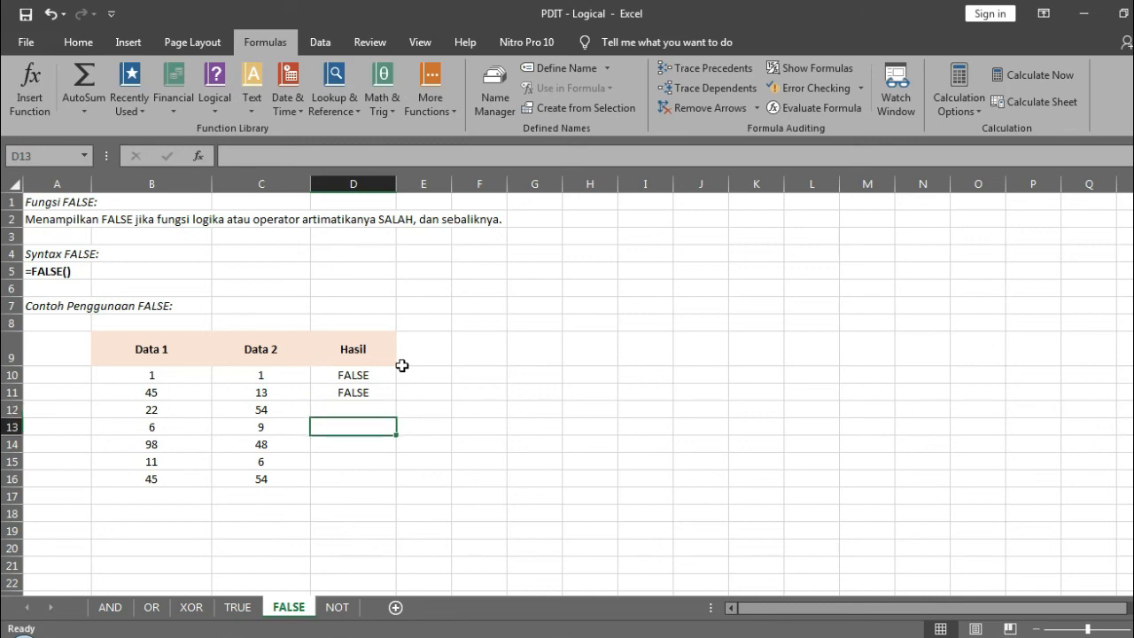
text(=FALSE)
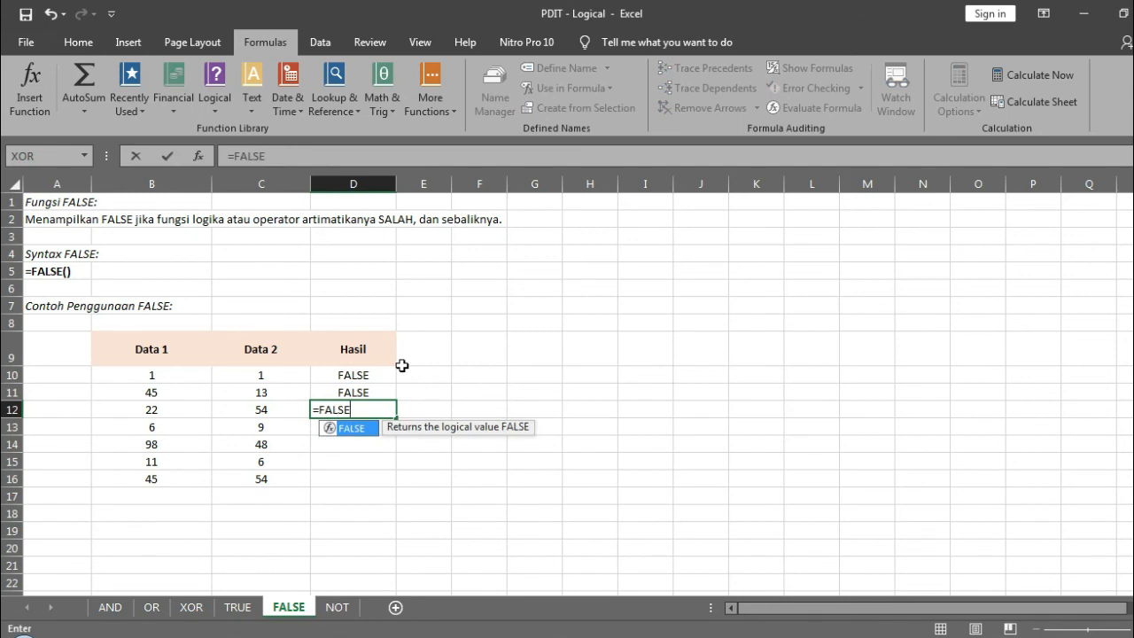
text(())
key(Return)
Step: Clear the FALSE entries from D11:D12 in the Hasil column
key(Up)
key(Up)
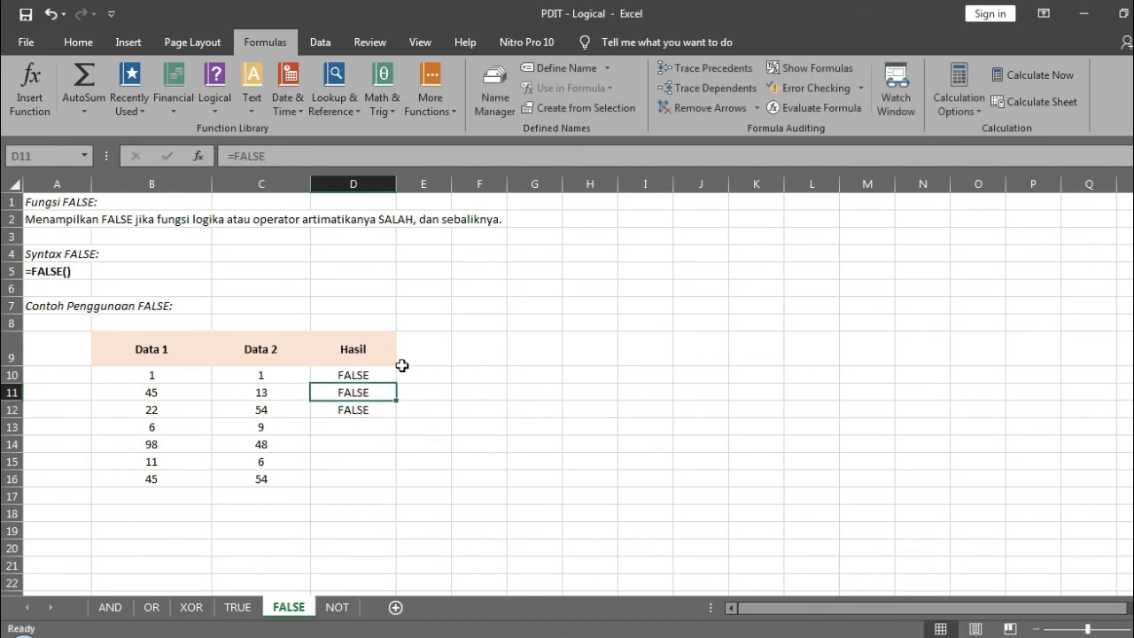
key(shift+Down)
key(Delete)
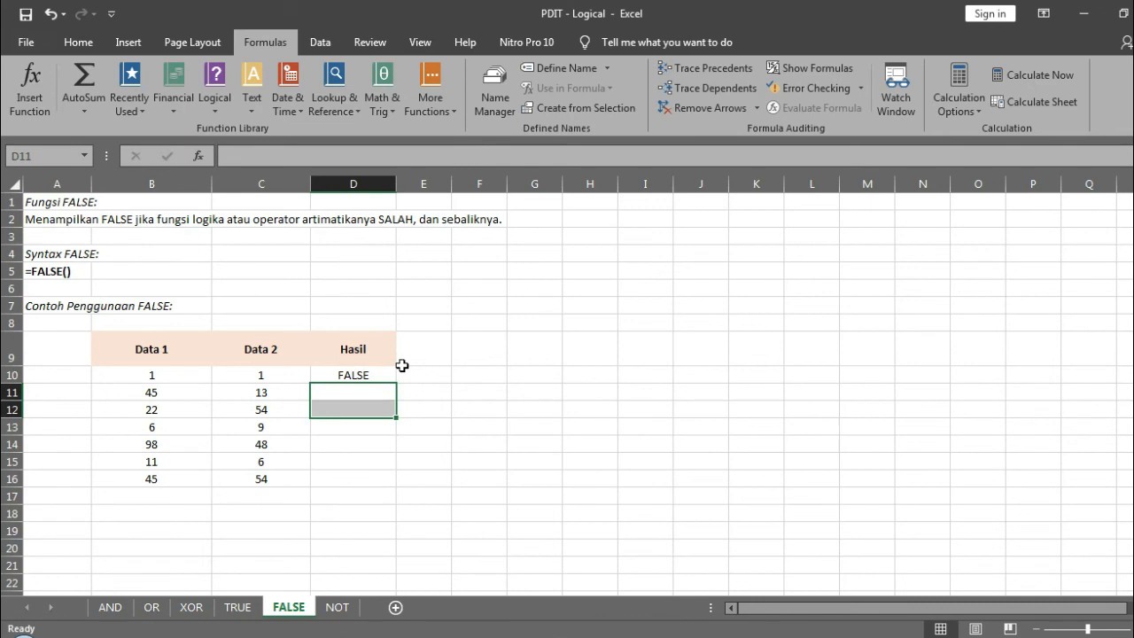
Step: Fill the greater-than comparison from D10 down through D16 and check the formulas in D14 and D16
click(389, 373)
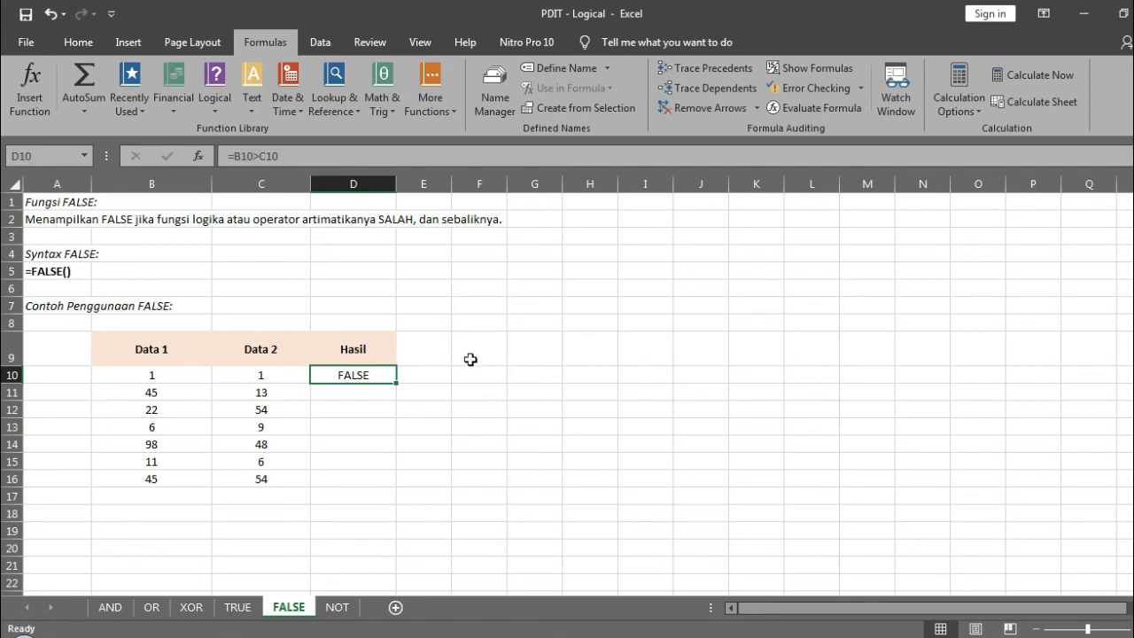
drag(397, 383, 377, 488)
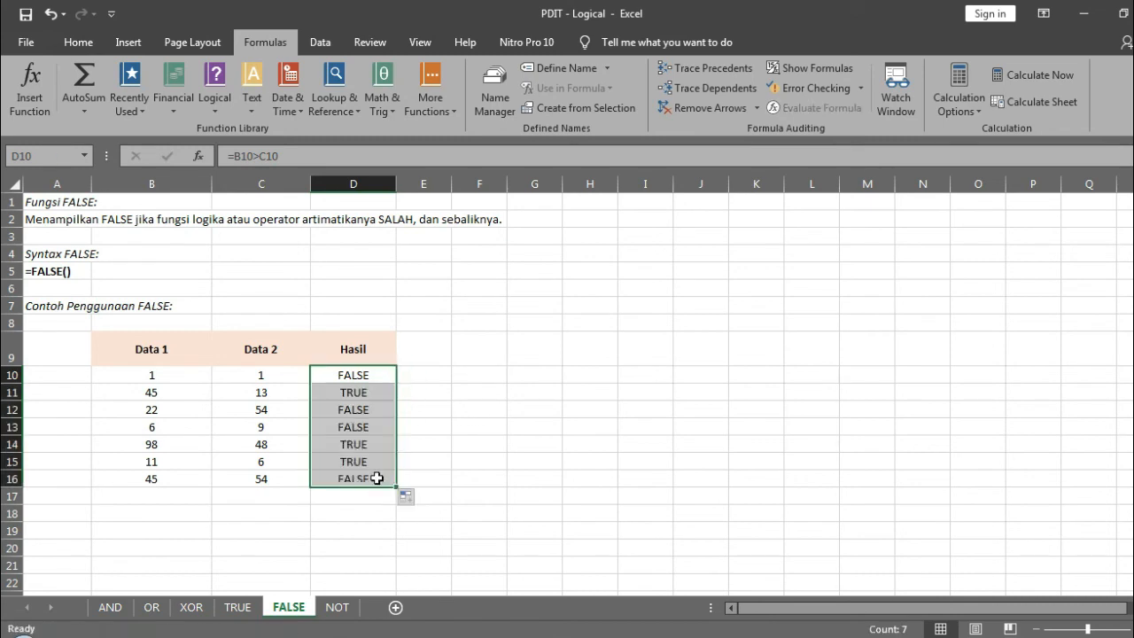
click(375, 440)
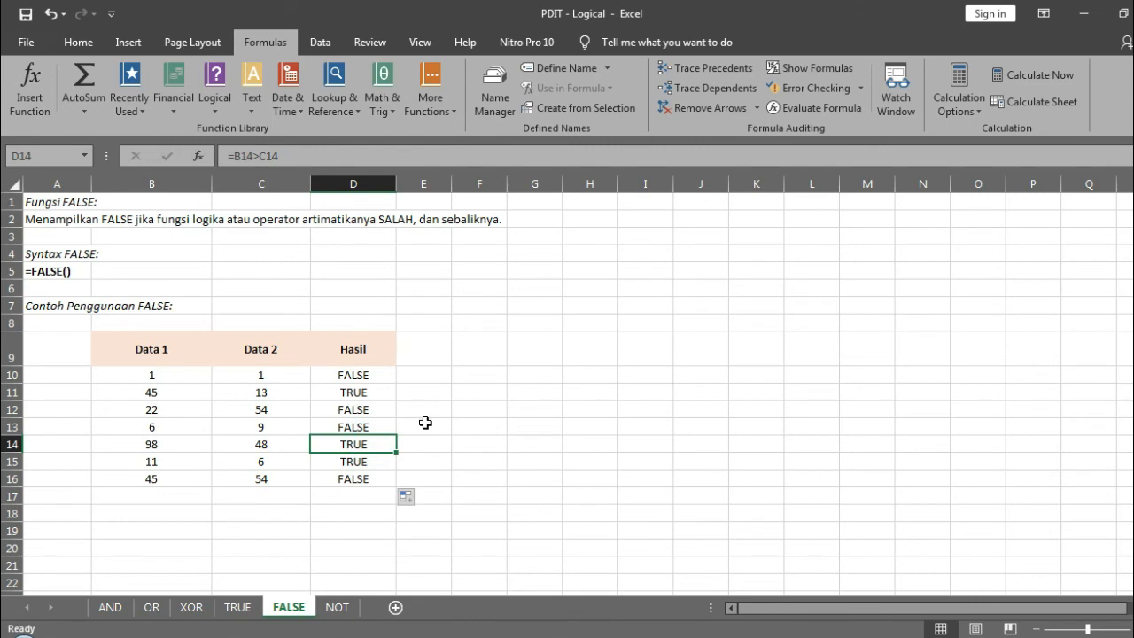
click(363, 479)
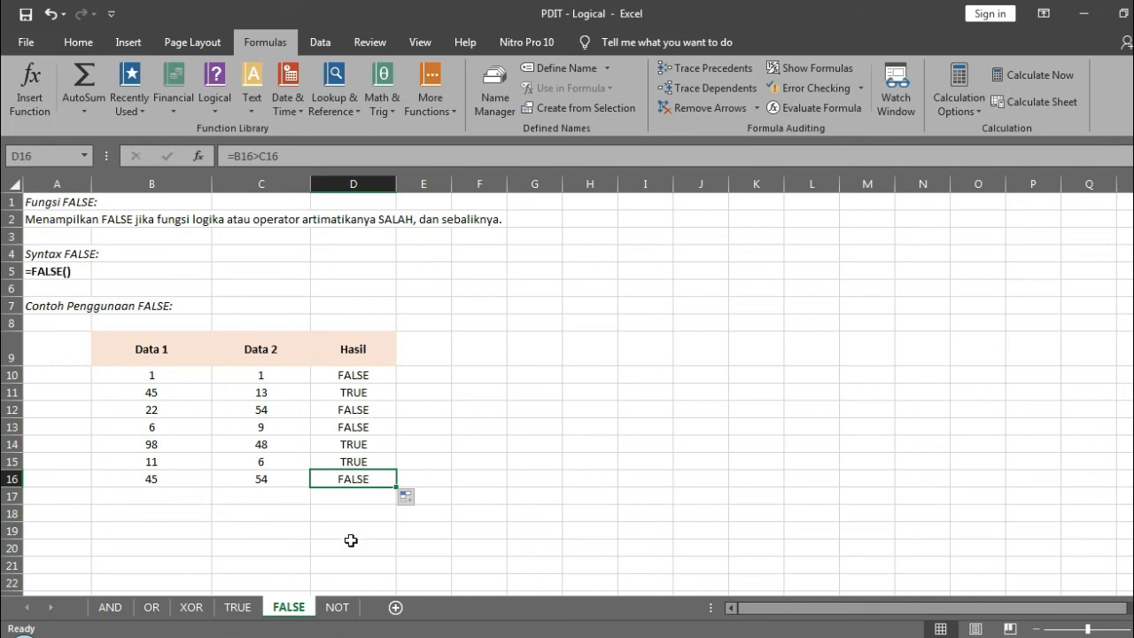
Step: On the NOT sheet, enter the formula =NOT(B10=C10) in D10 to negate the equality of the first data pair
click(337, 606)
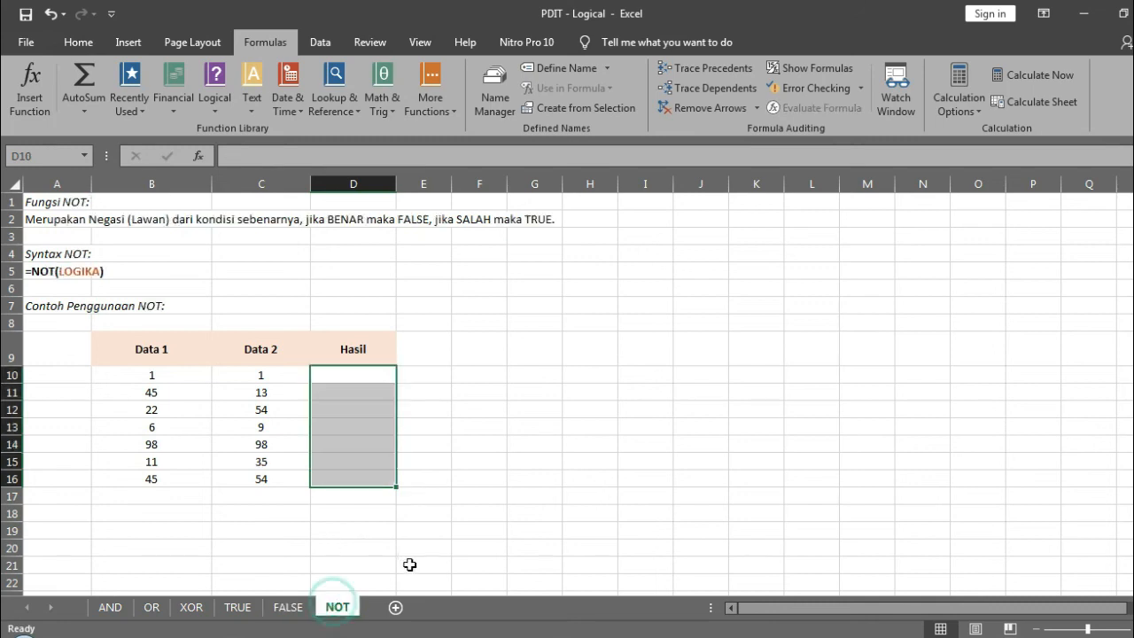
click(479, 345)
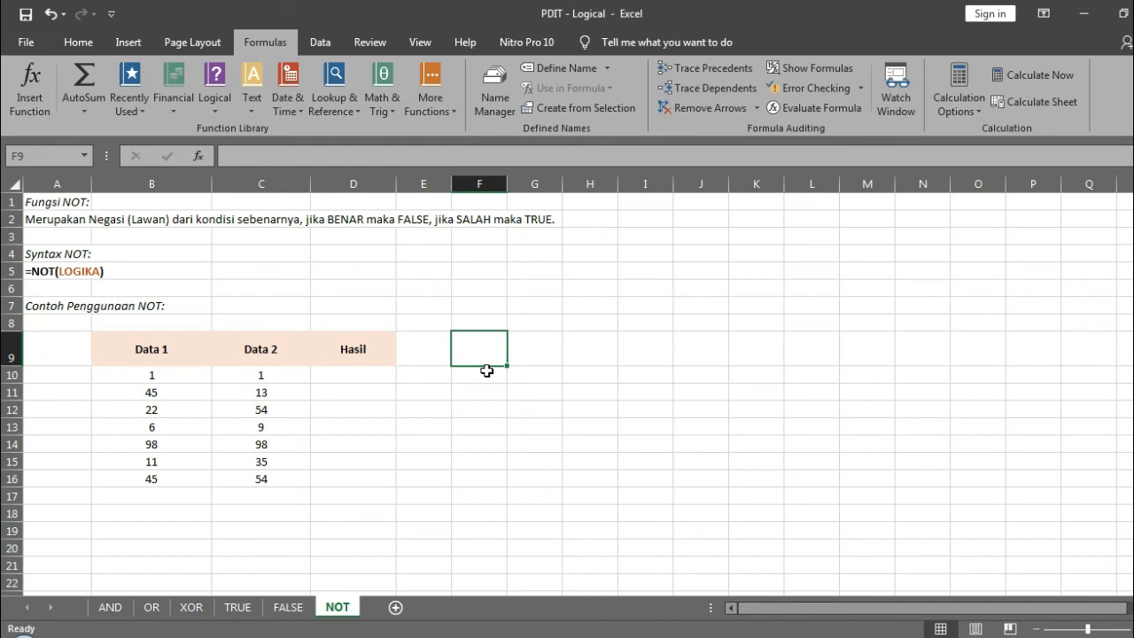
key(Down)
key(Left)
key(Left)
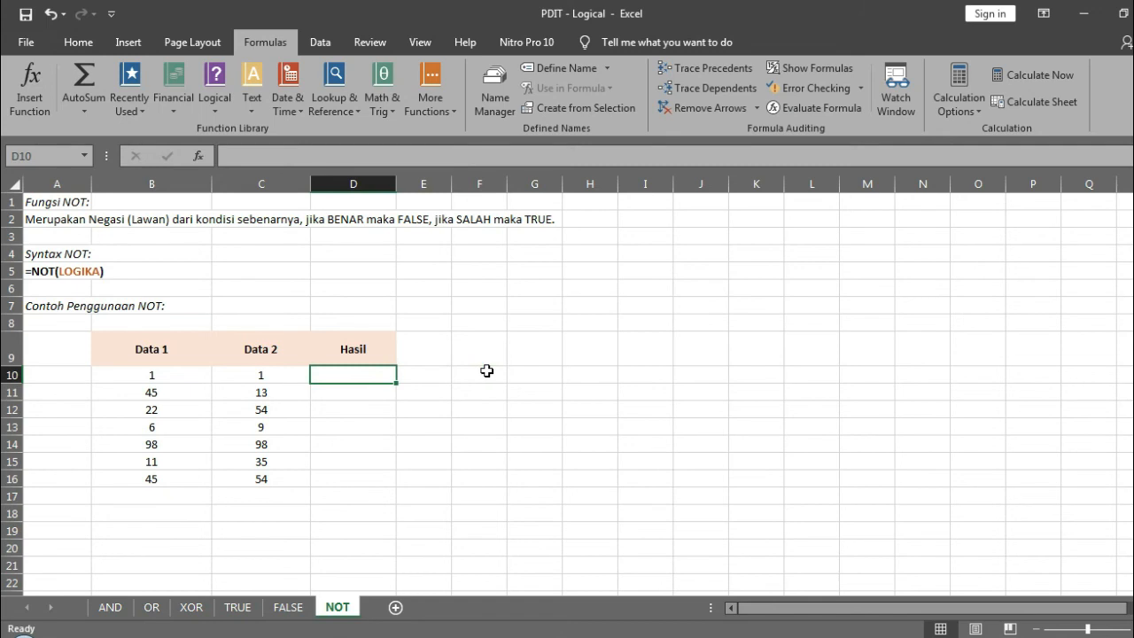
text(=)
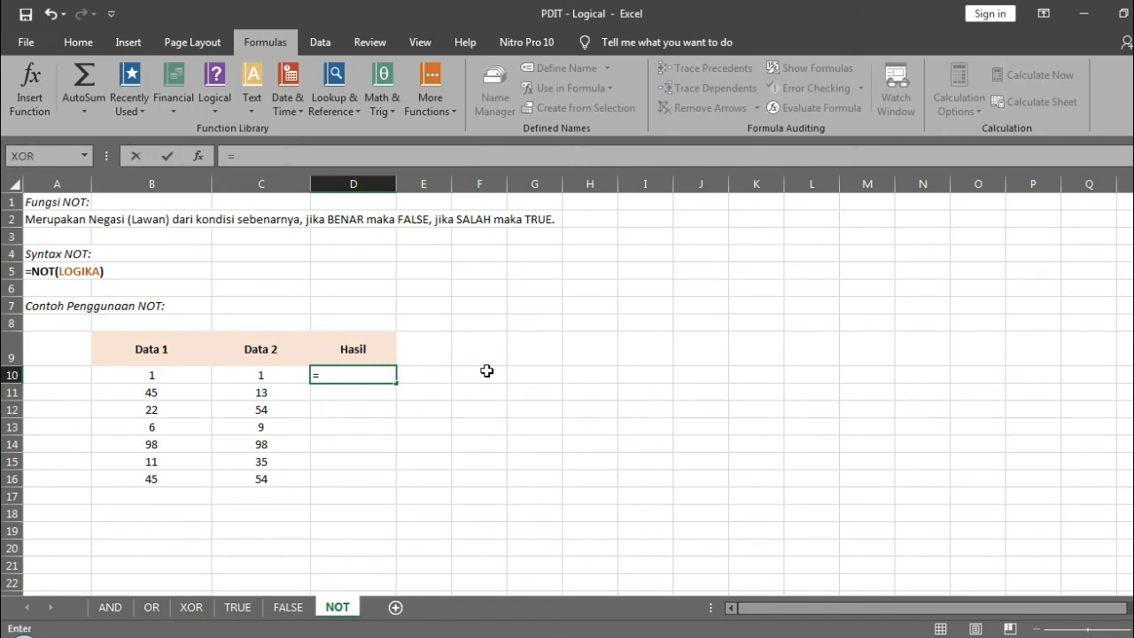
text(NOT)
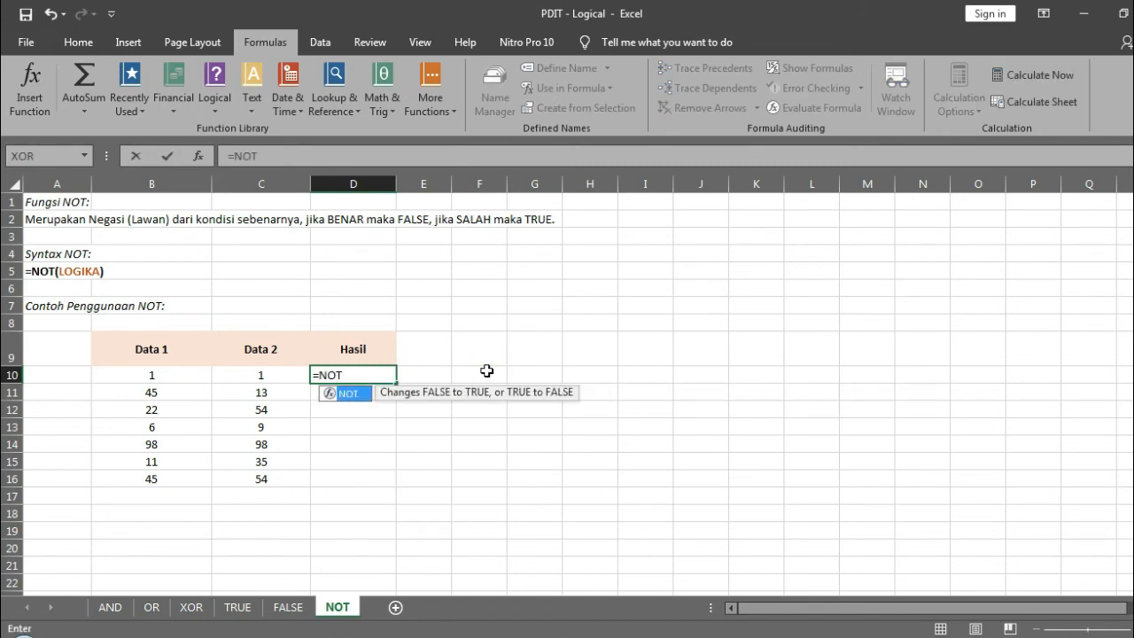
text(()
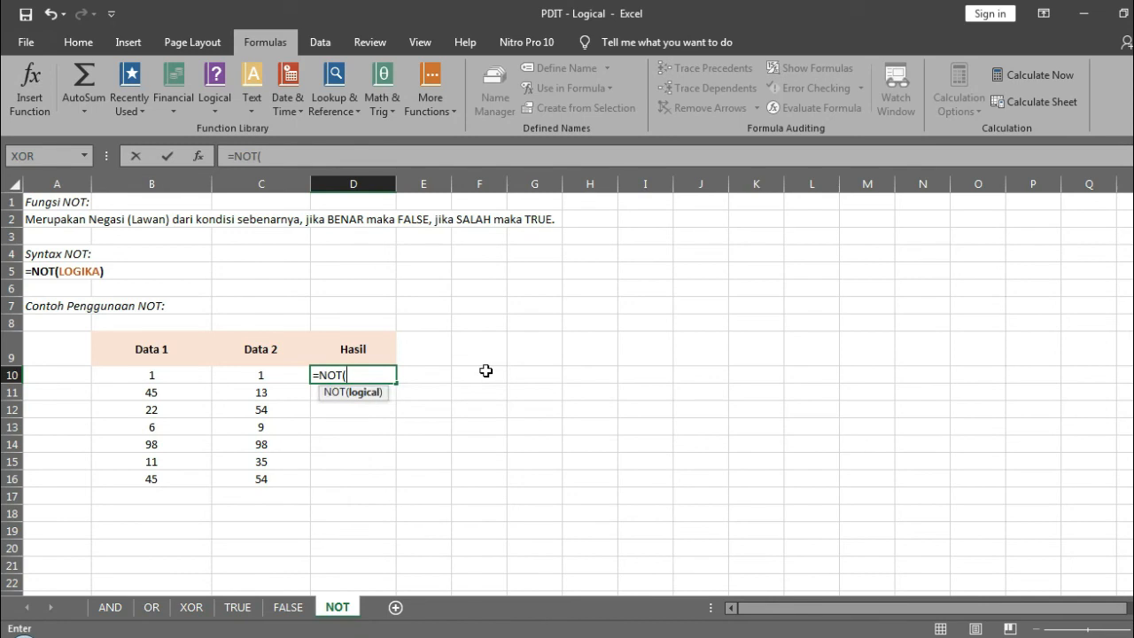
click(177, 375)
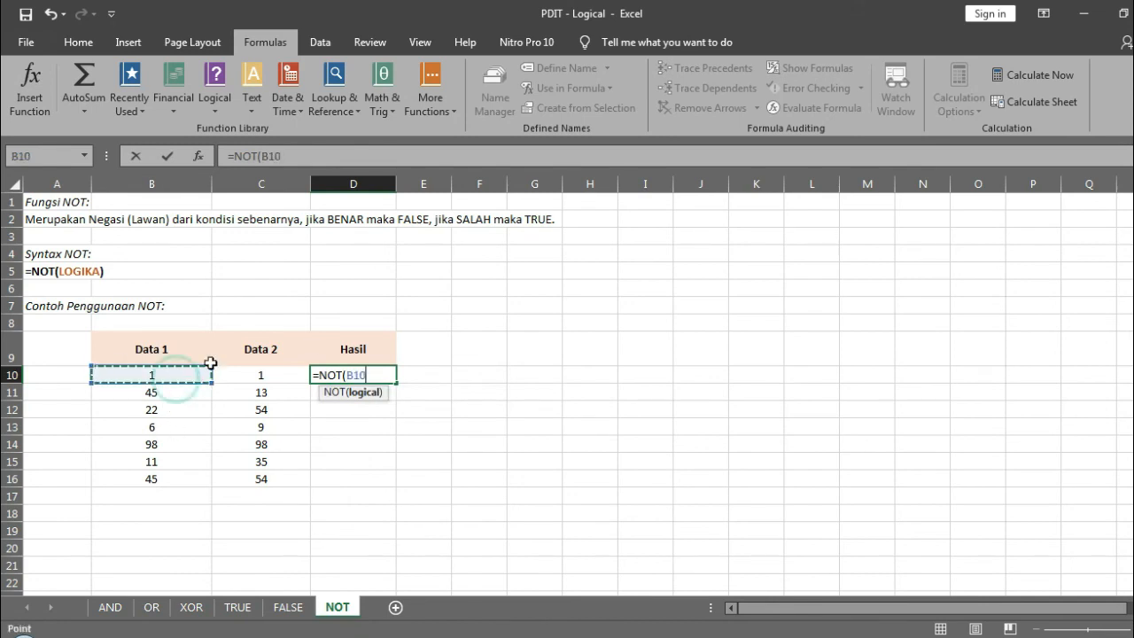
text(=)
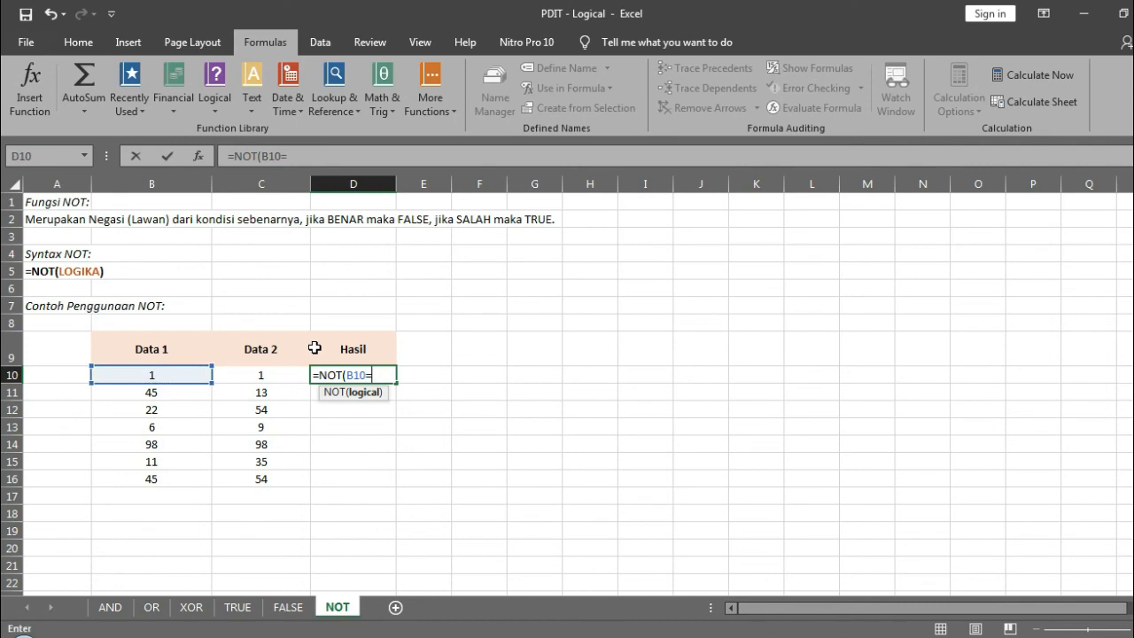
click(276, 370)
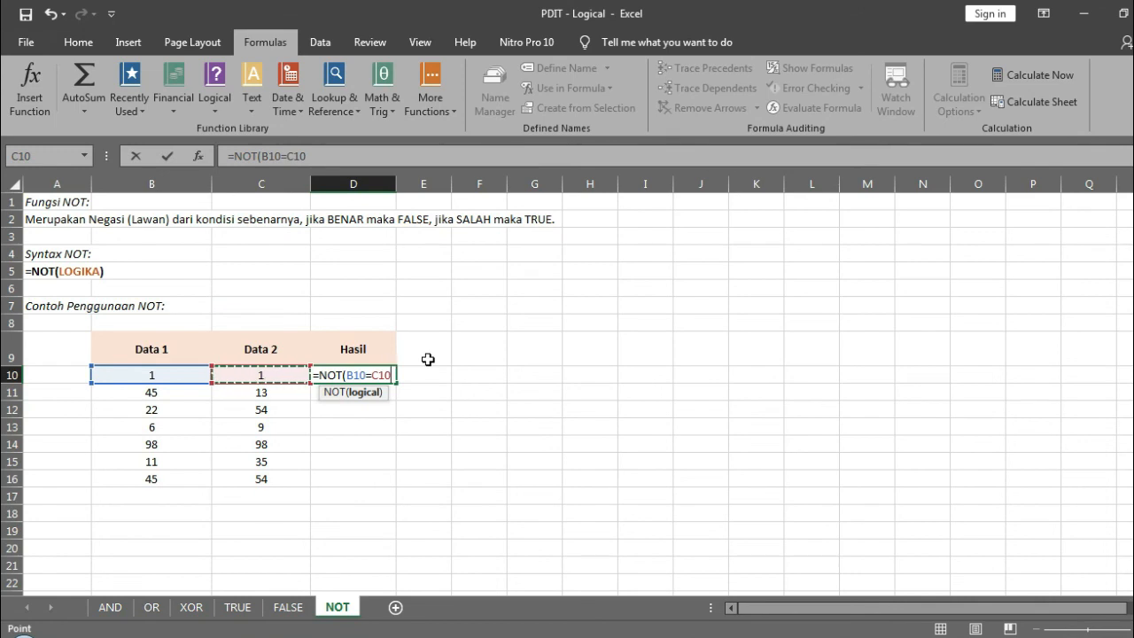
text())
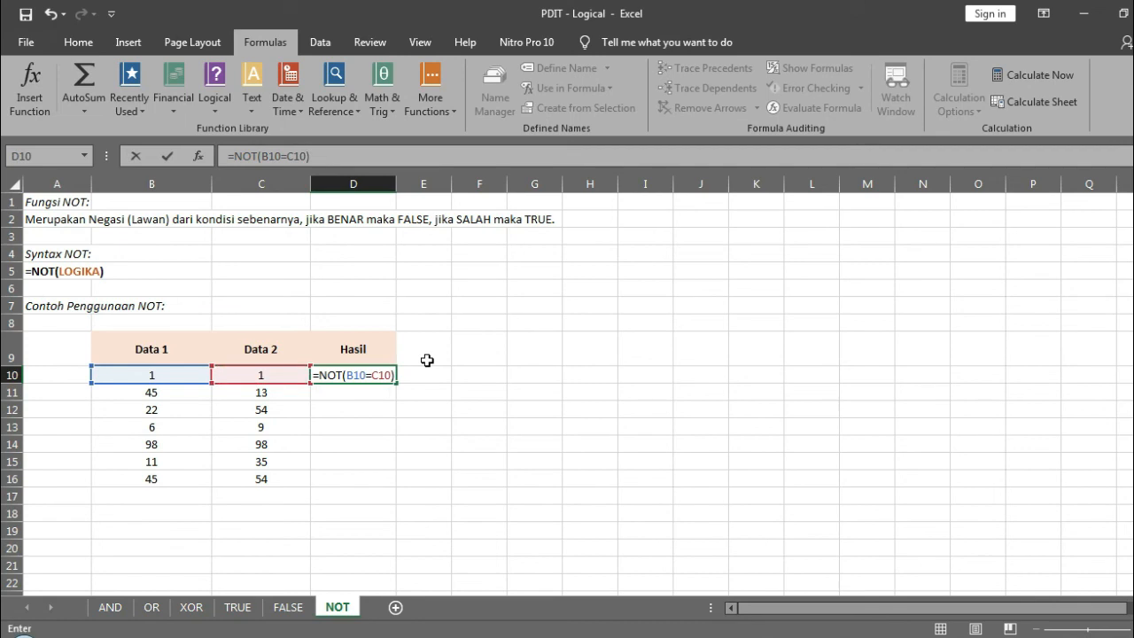
key(Return)
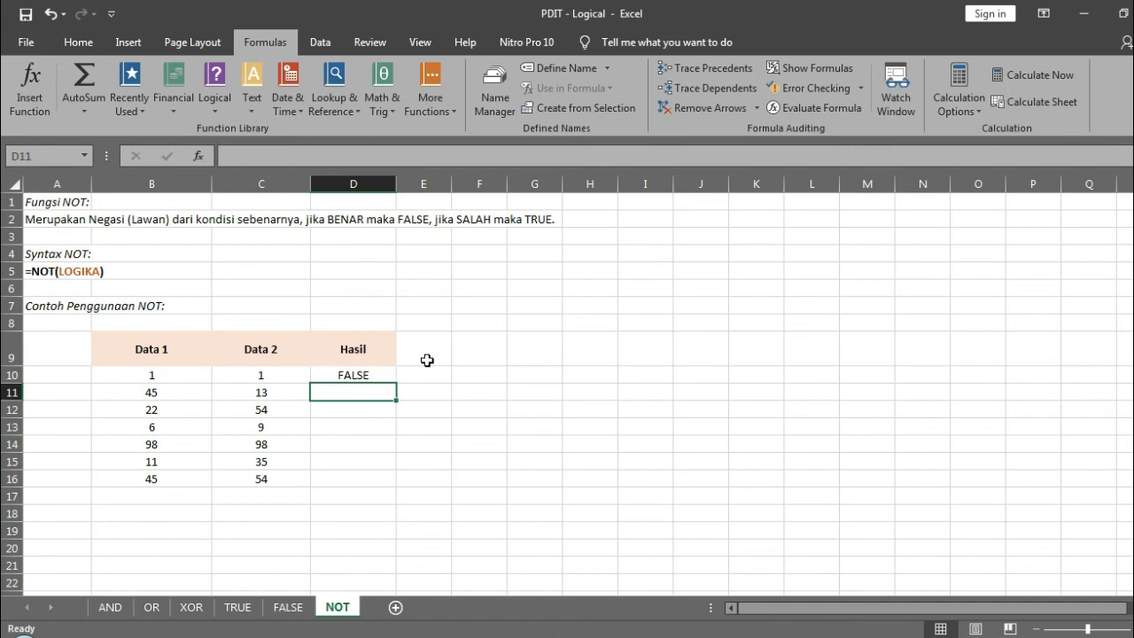
Step: Try filling the NOT formula from D10 down through D16, and undo the fill
click(390, 376)
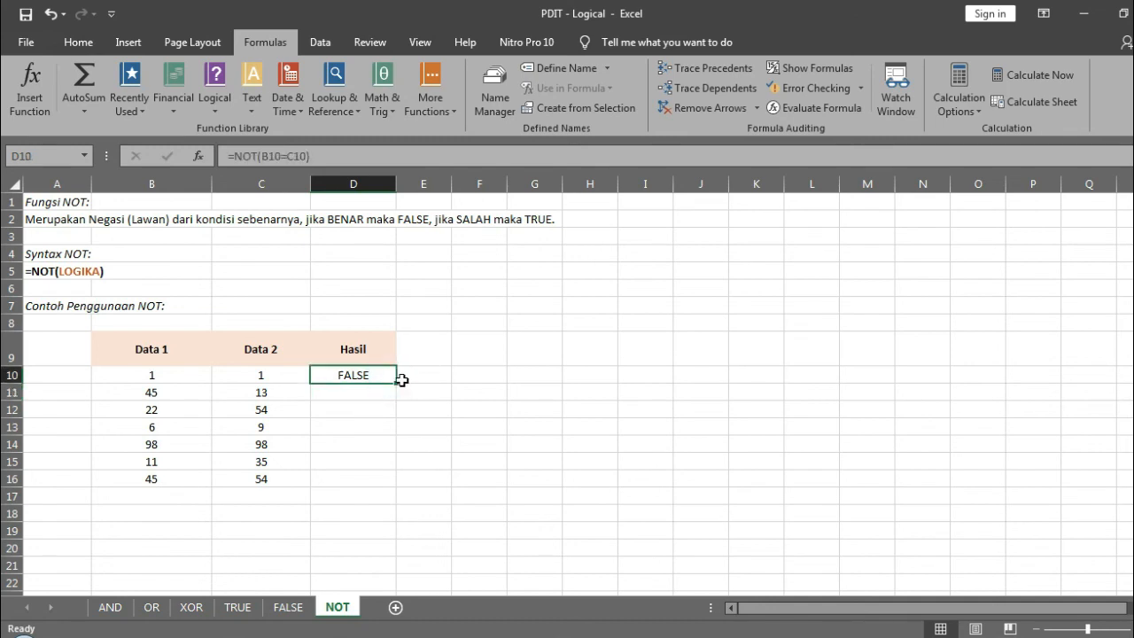
drag(397, 384, 386, 487)
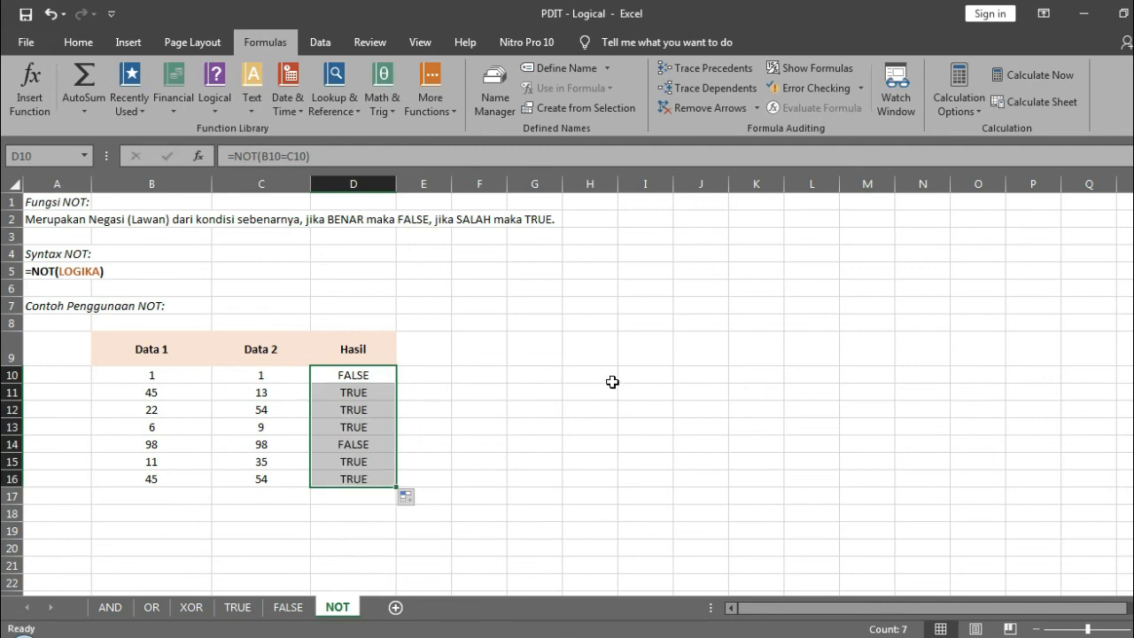
key(ctrl+z)
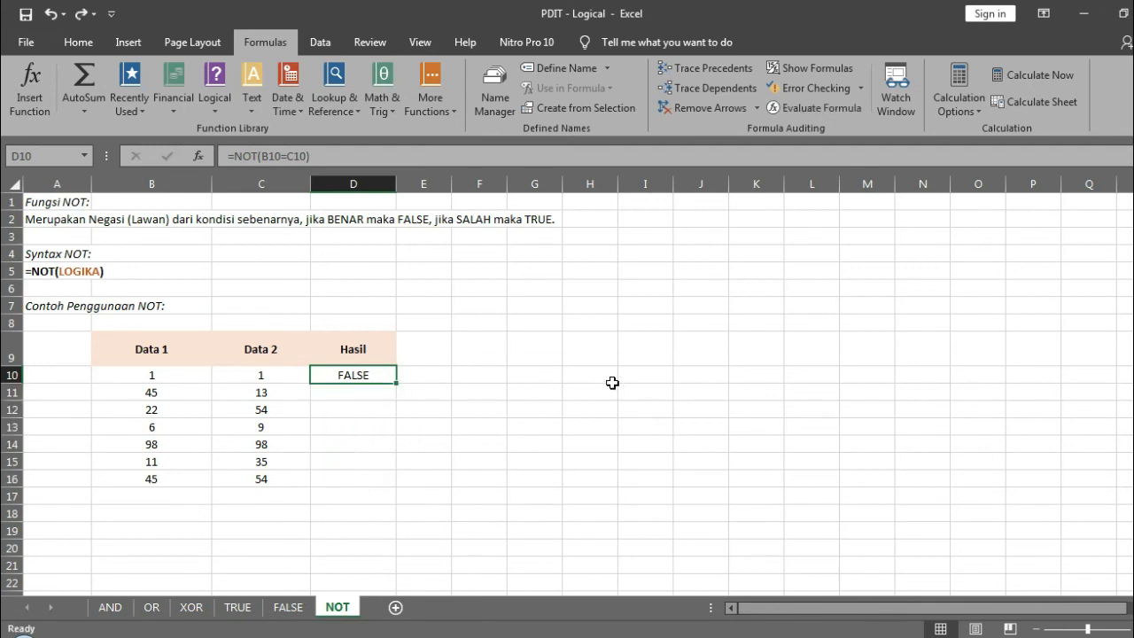
Step: Insert the NOT function from the Logical category in D11 with the argument B11=C11, and fill it down through D16
key(Down)
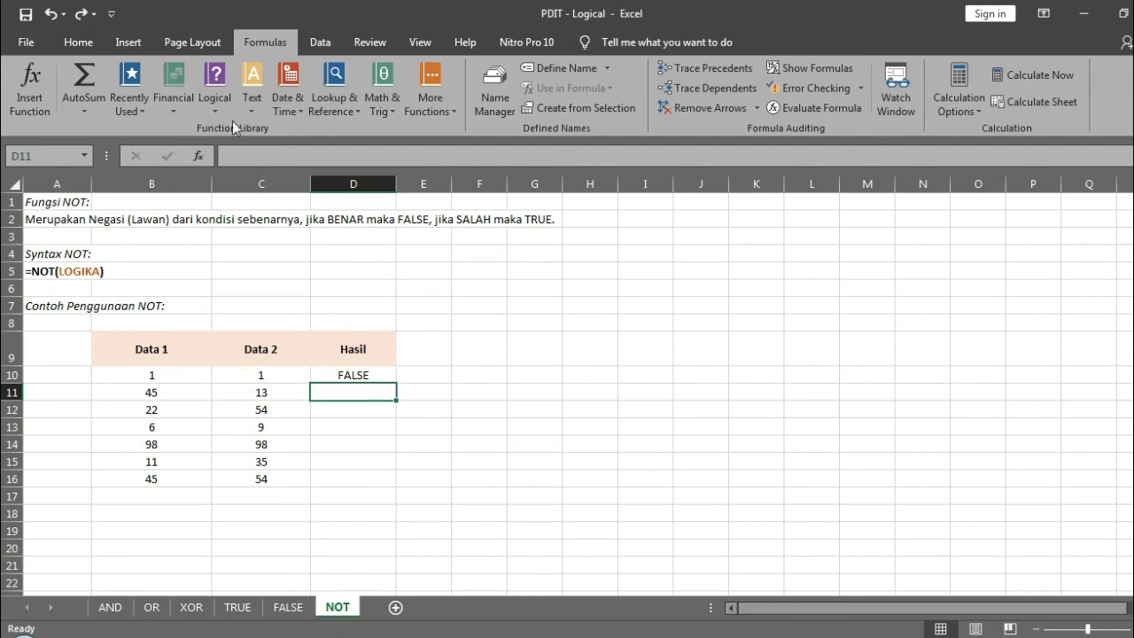
click(215, 88)
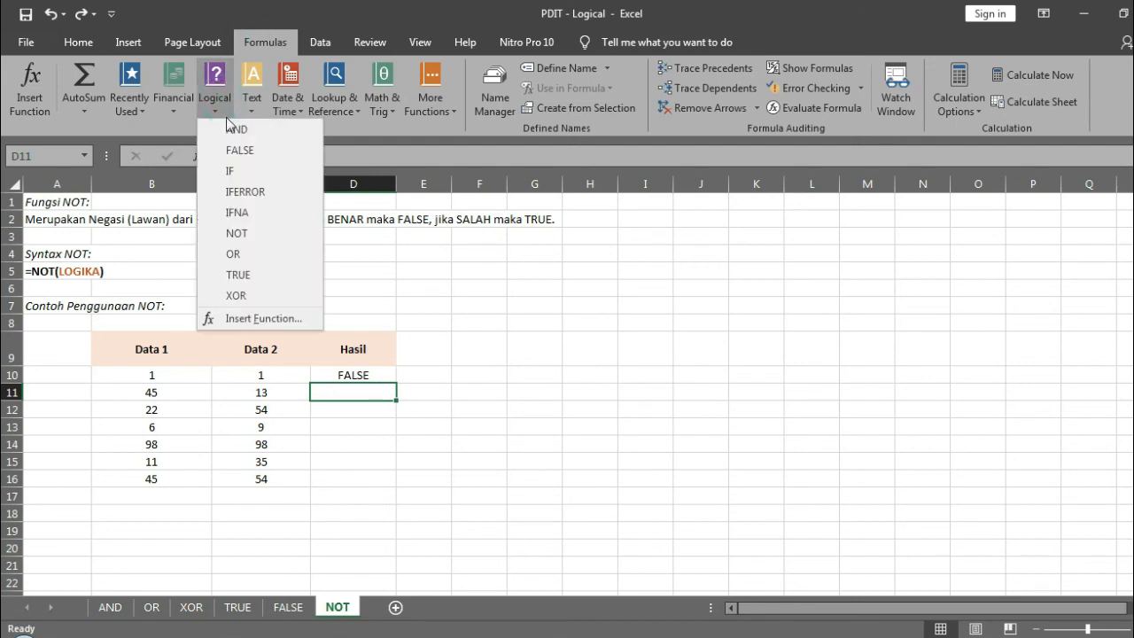
click(267, 243)
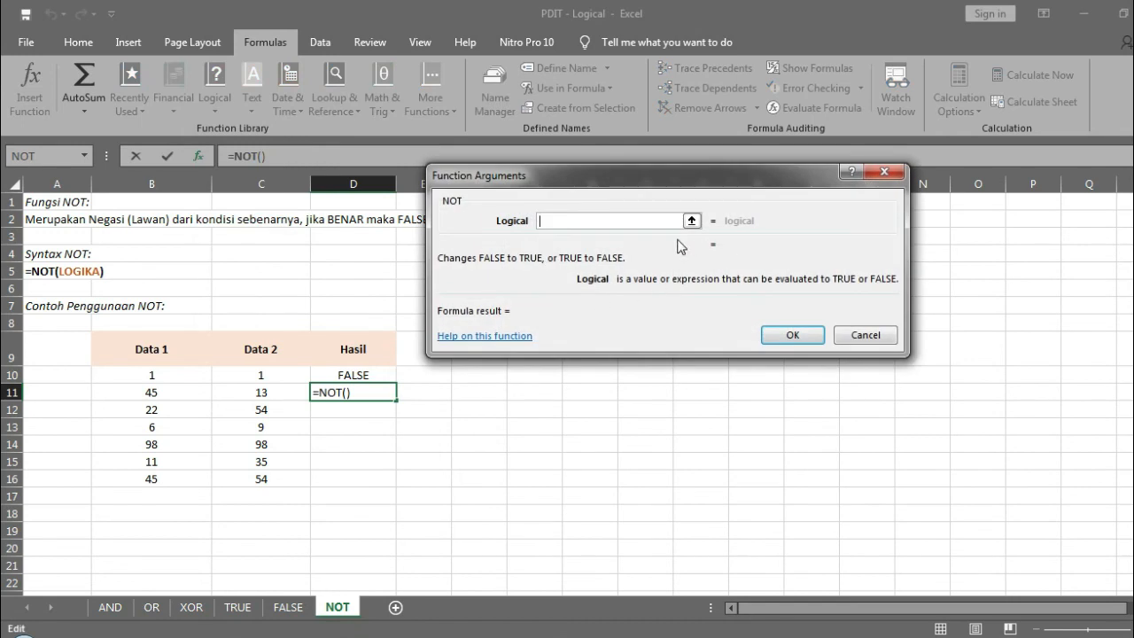
click(137, 398)
text(=)
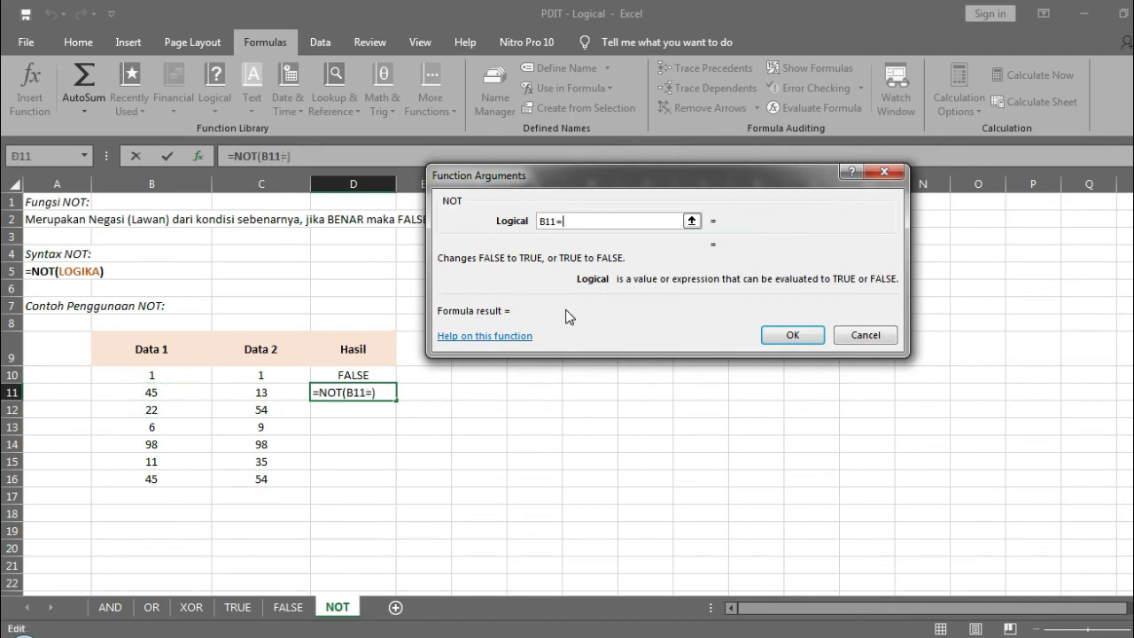
click(282, 392)
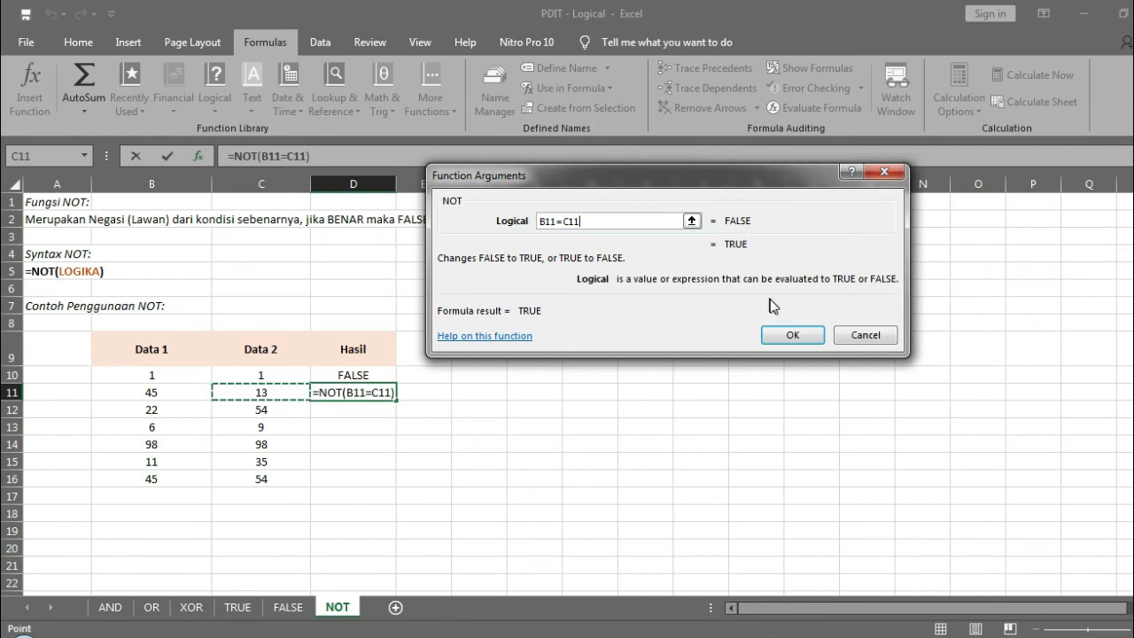
click(792, 335)
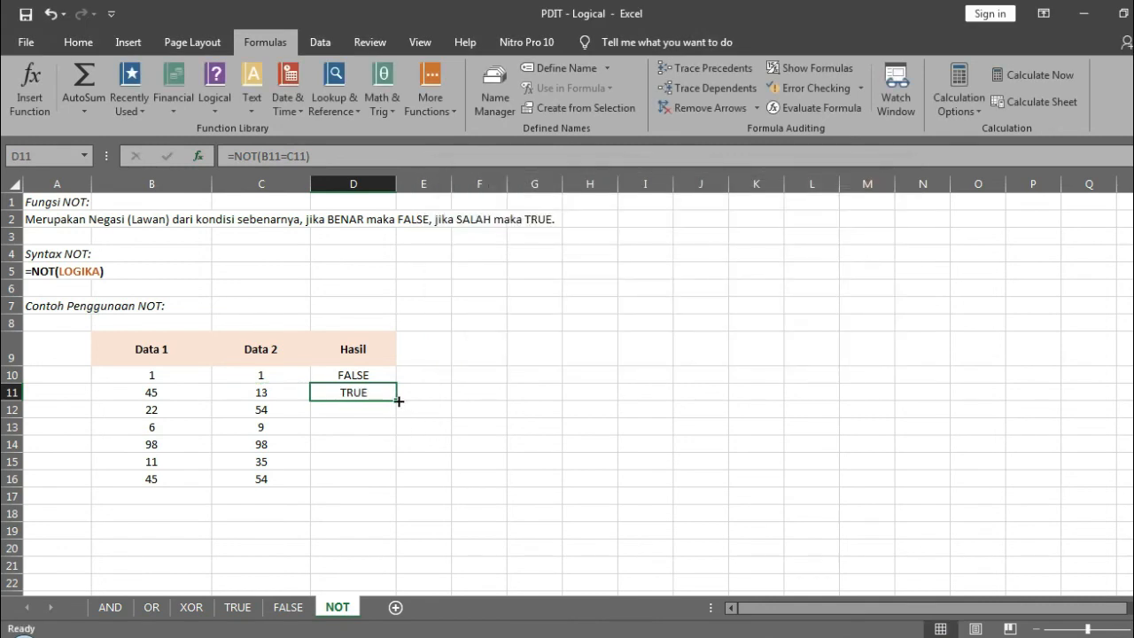
double_click(399, 402)
click(442, 390)
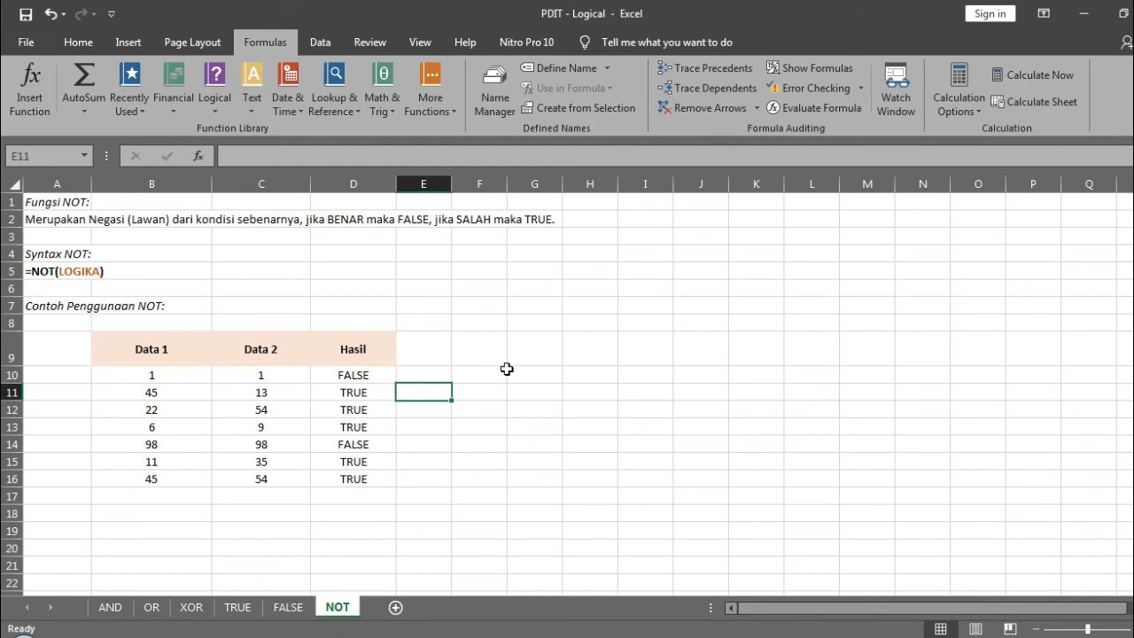
Step: Review the AND, OR, XOR, TRUE and FALSE sheets in turn and return to the NOT sheet
click(114, 610)
click(152, 607)
click(191, 608)
click(236, 608)
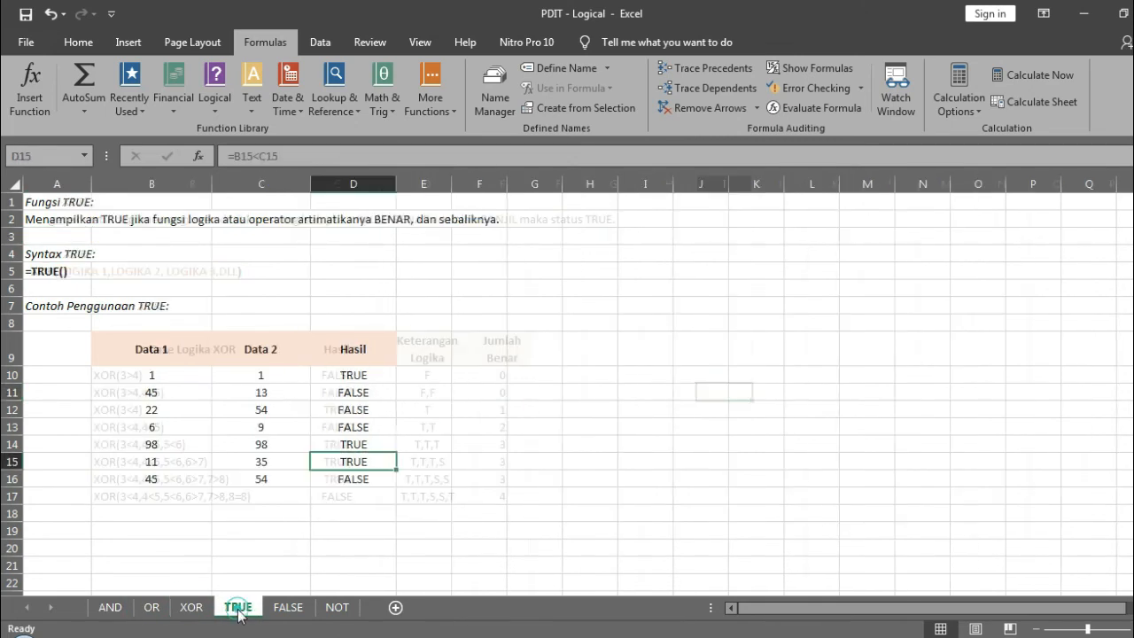
click(292, 608)
click(336, 608)
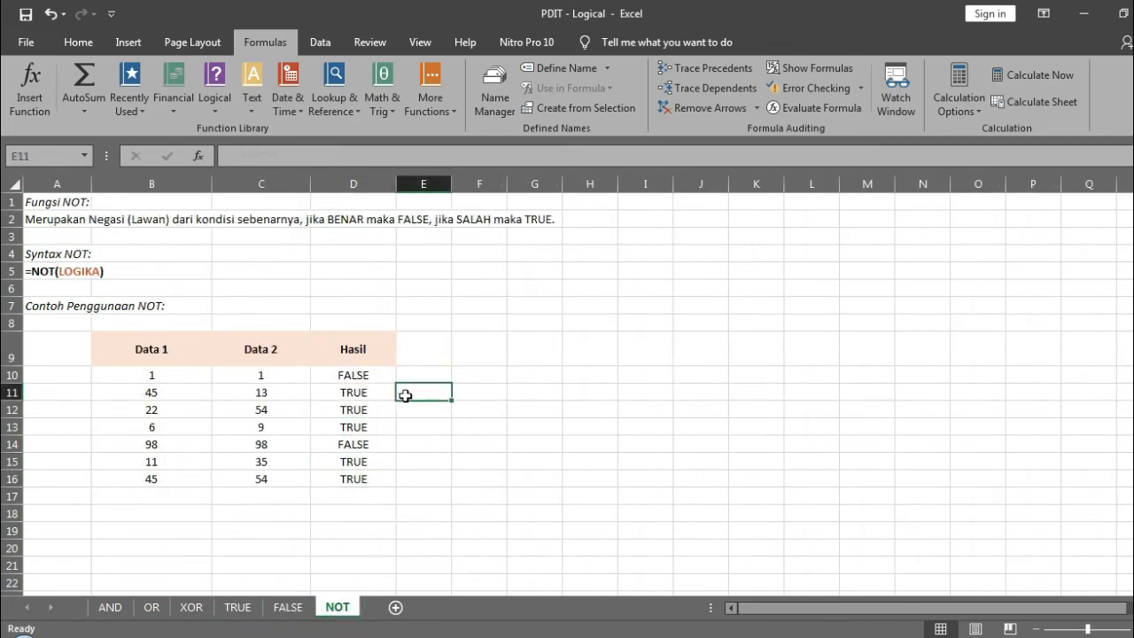
click(414, 256)
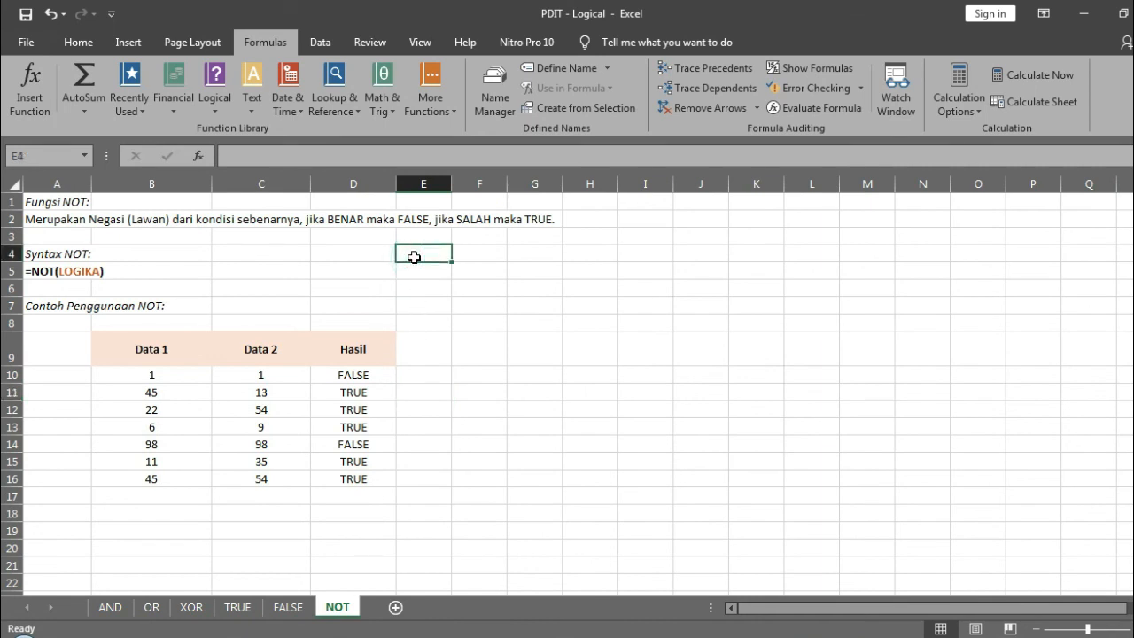